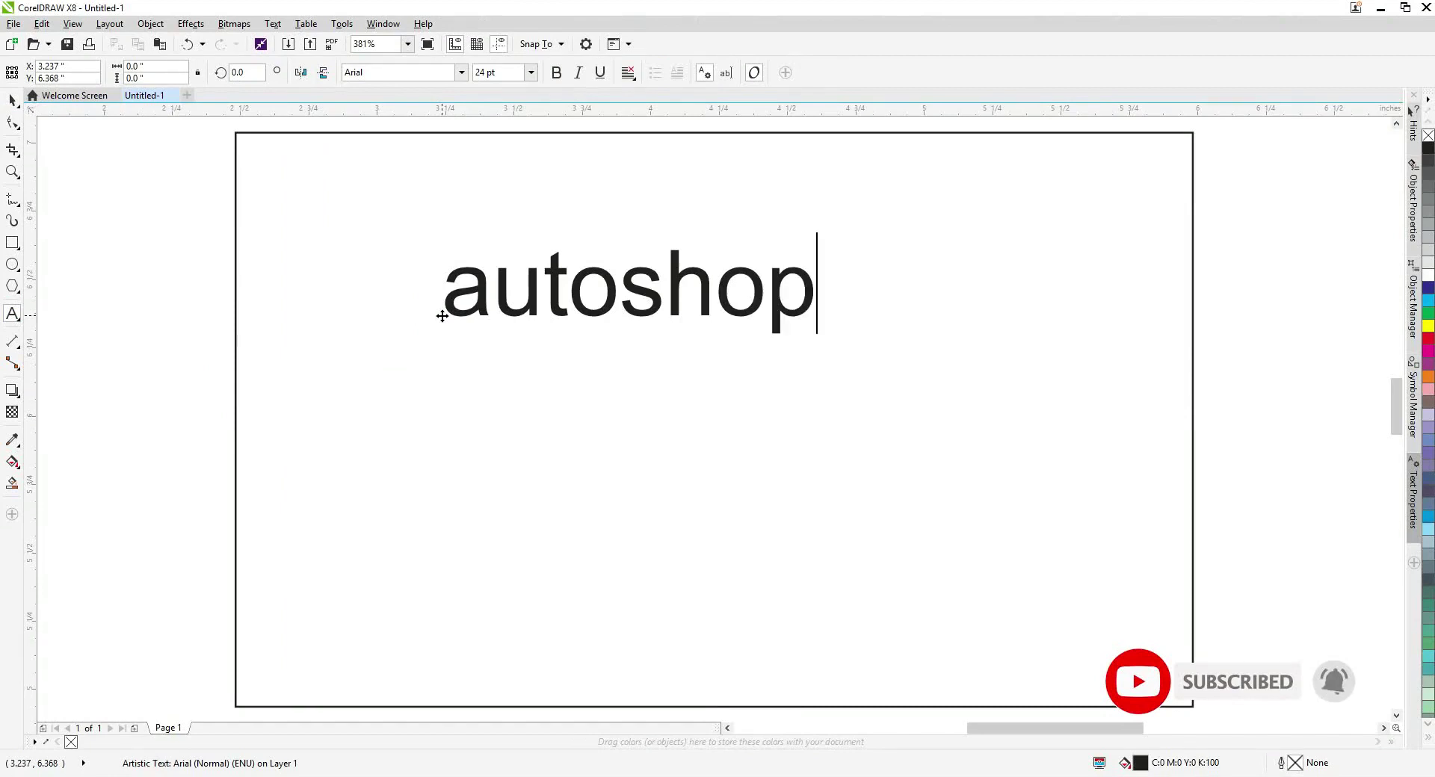
Shrink the autoshop text, move it to the card's top right, and set it in Berlin Sans FB.
left_click_drag(440, 338, 564, 293)
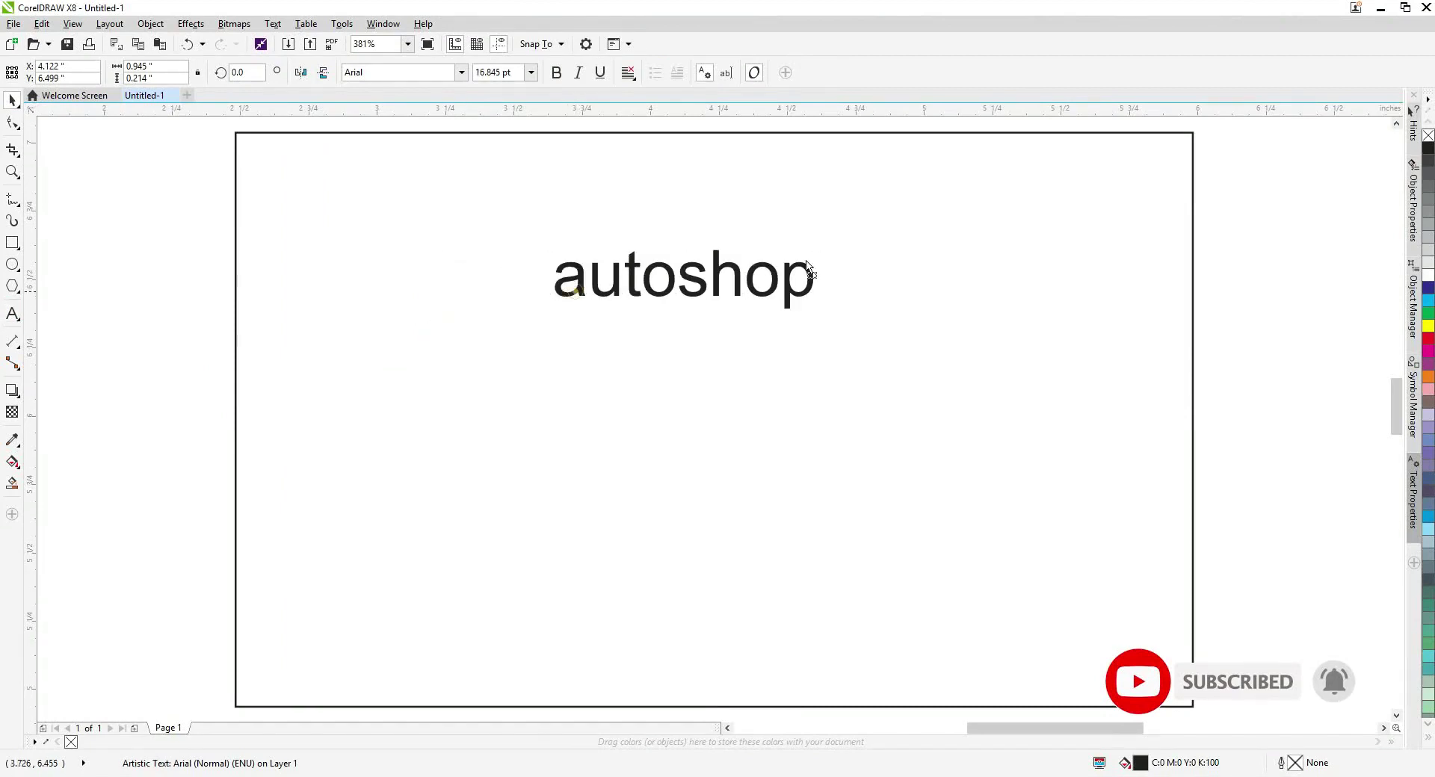
left_click_drag(807, 266, 1077, 203)
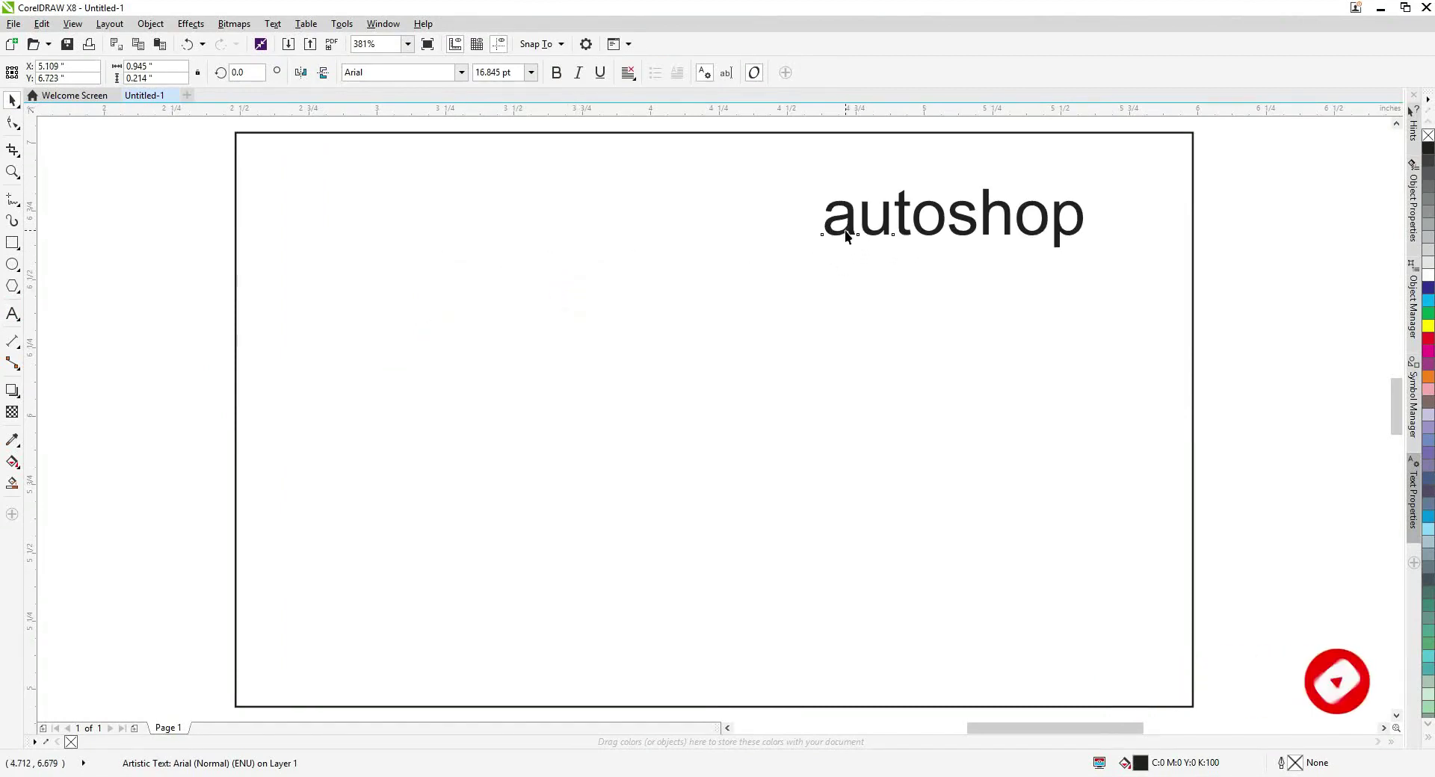
left_click(463, 72)
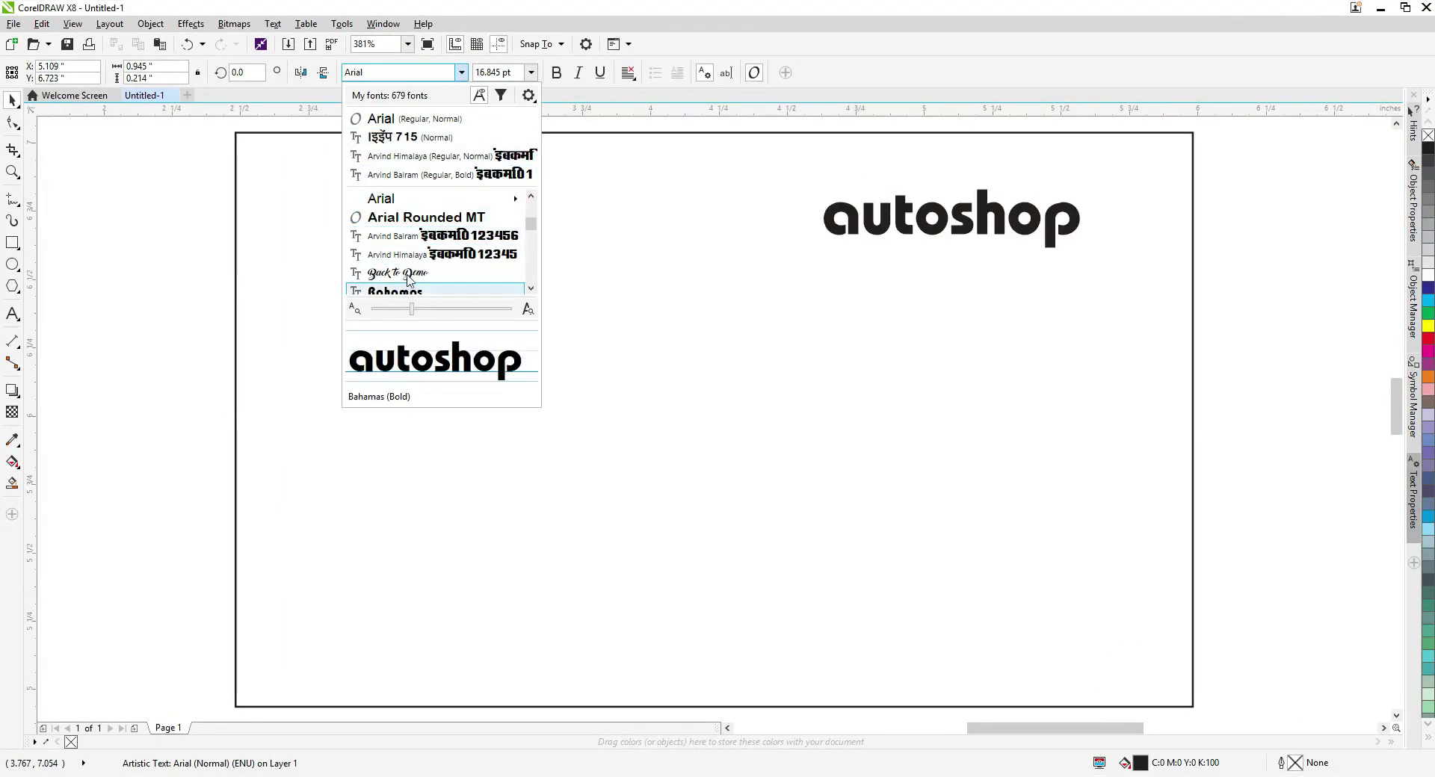
scroll(408, 279, "down", 3)
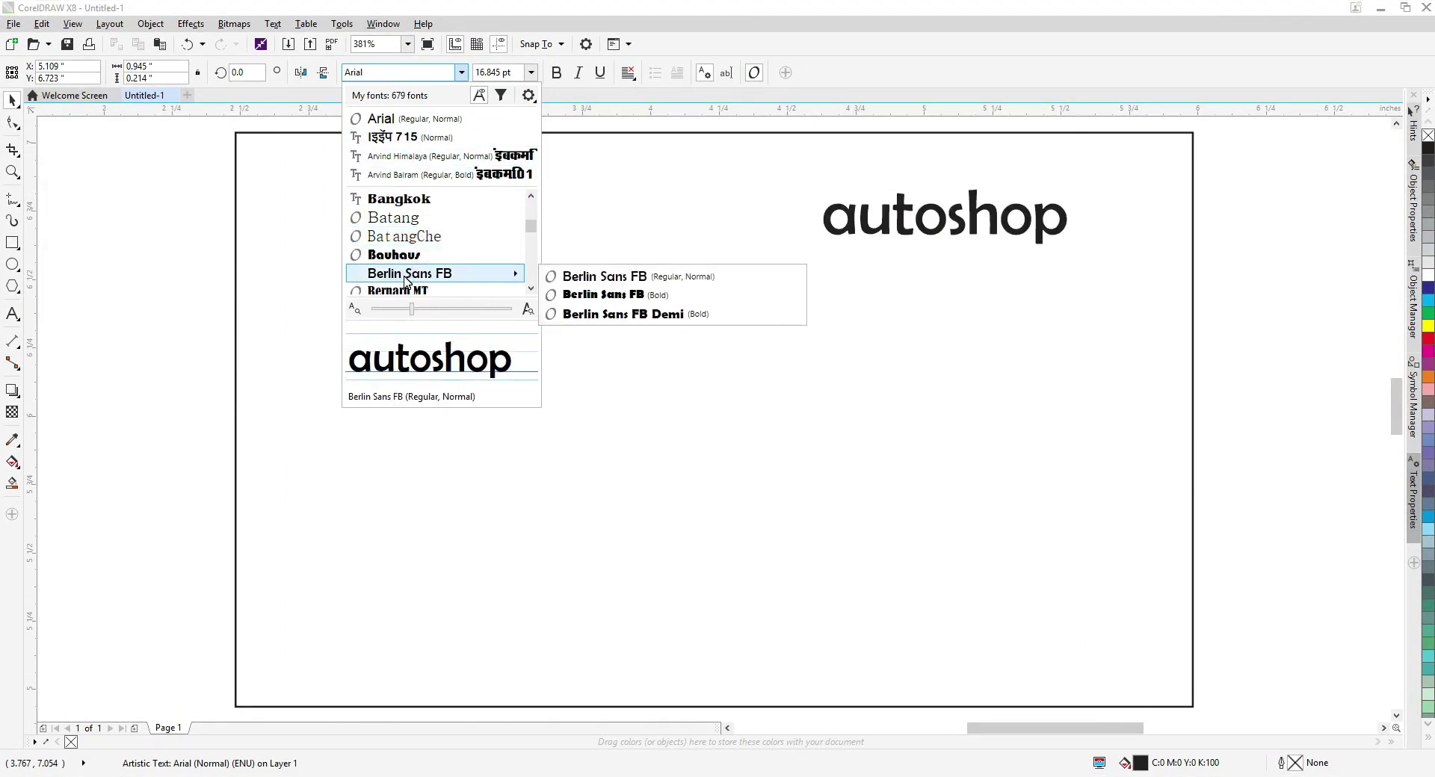
left_click(407, 280)
Convert the word to all capitals so it reads AUTOSHOP.
left_click_drag(822, 218, 865, 218)
type("A")
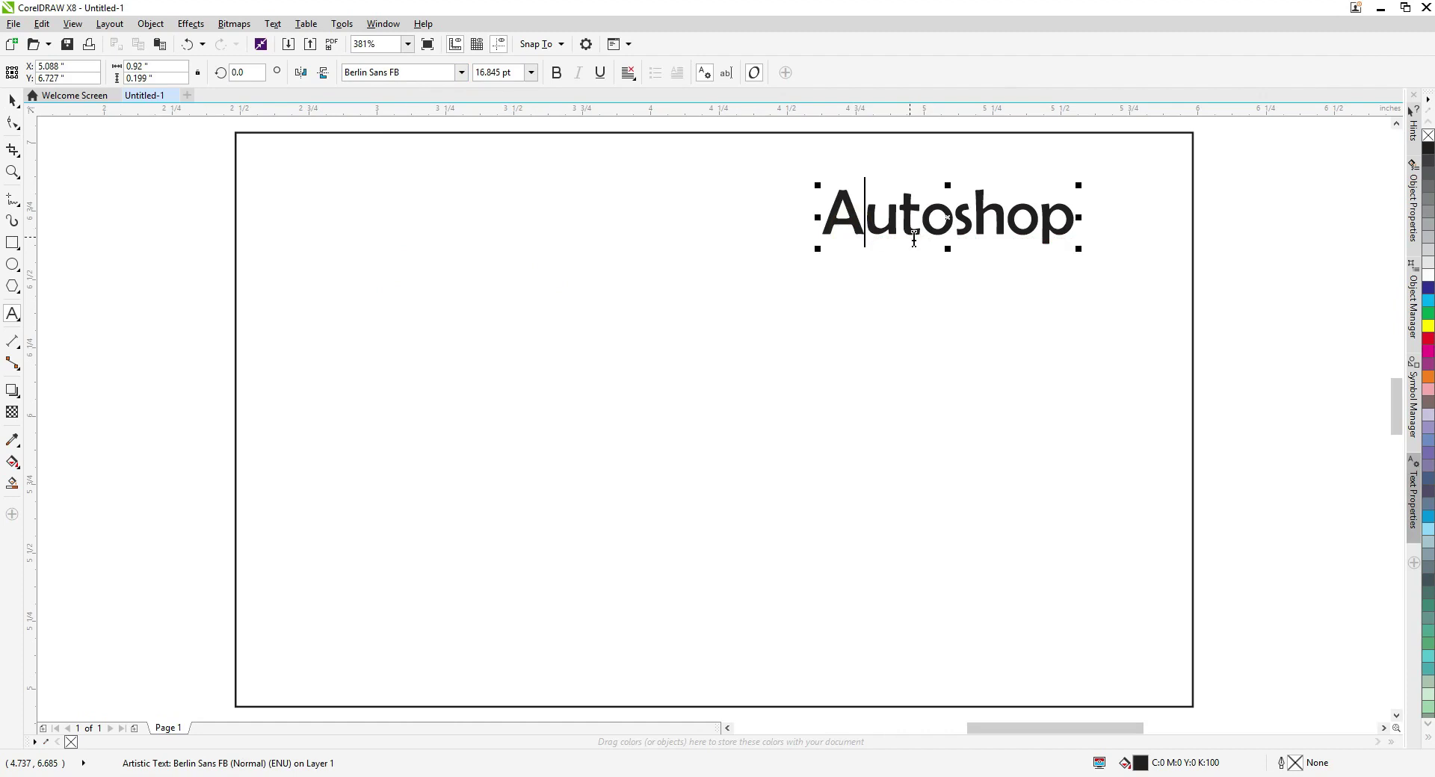
double_click(1044, 234)
key("shift+F3")
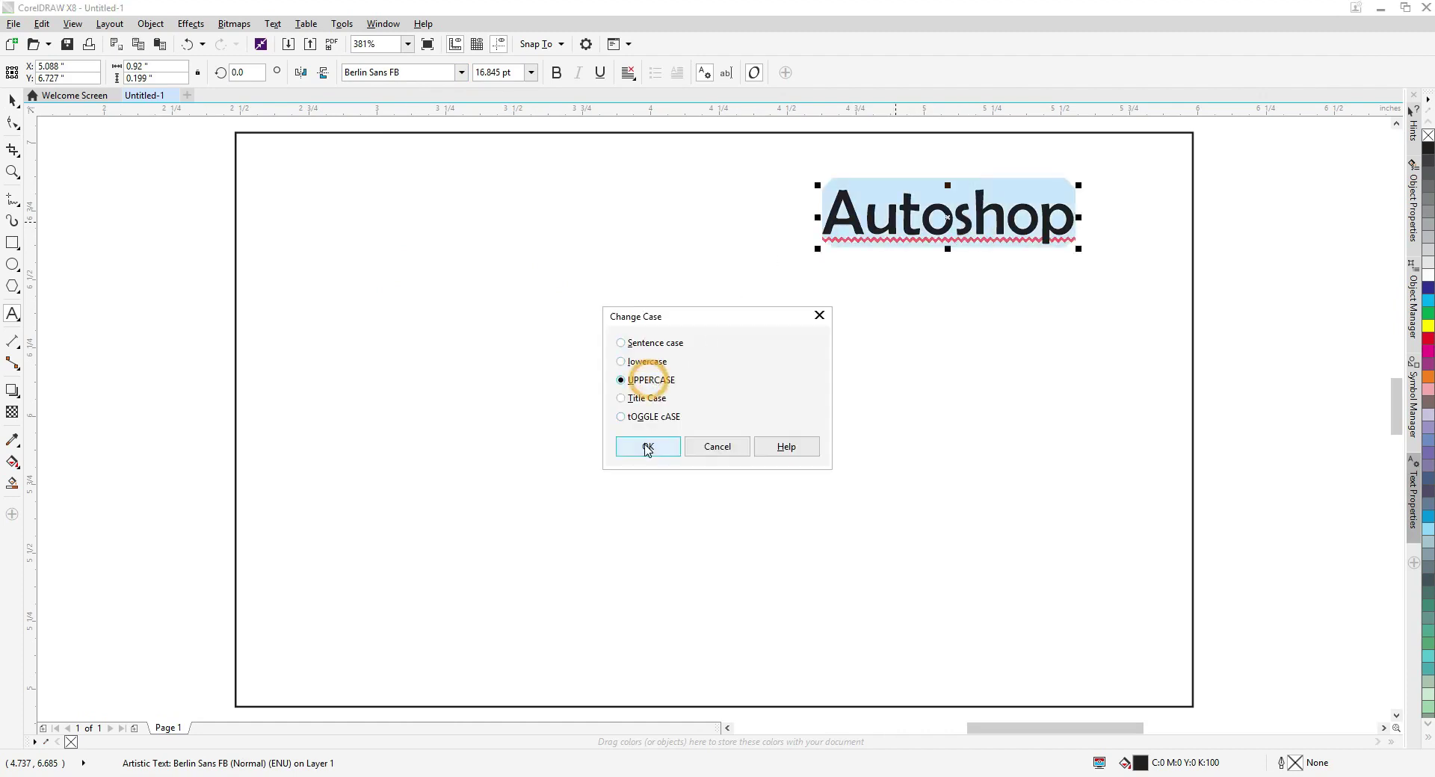
left_click(648, 448)
key("ctrl+space")
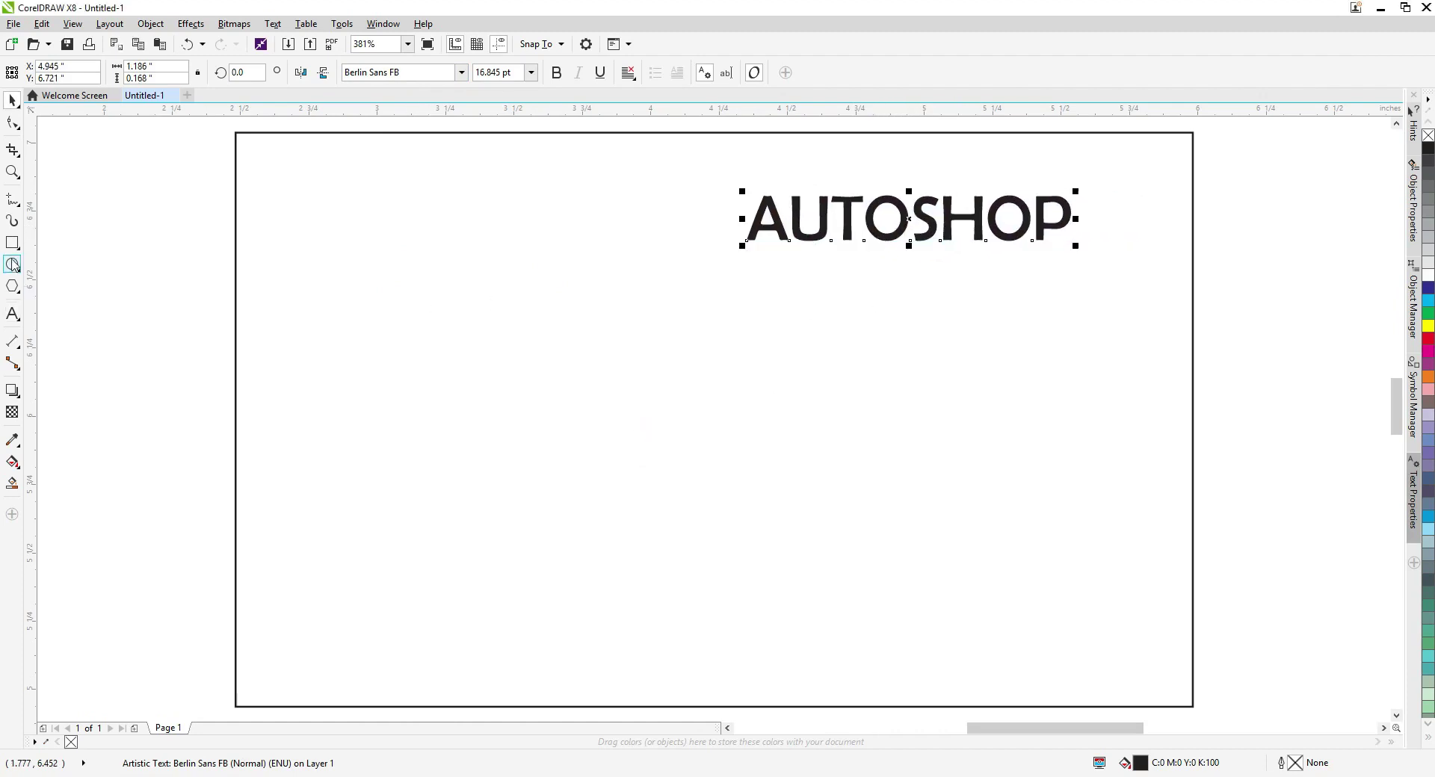
left_click(13, 243)
Draw a tall rectangle at the card's left edge, convert it to curves, and slant its bottom.
scroll(256, 214, "down", 3)
left_click_drag(329, 168, 420, 470)
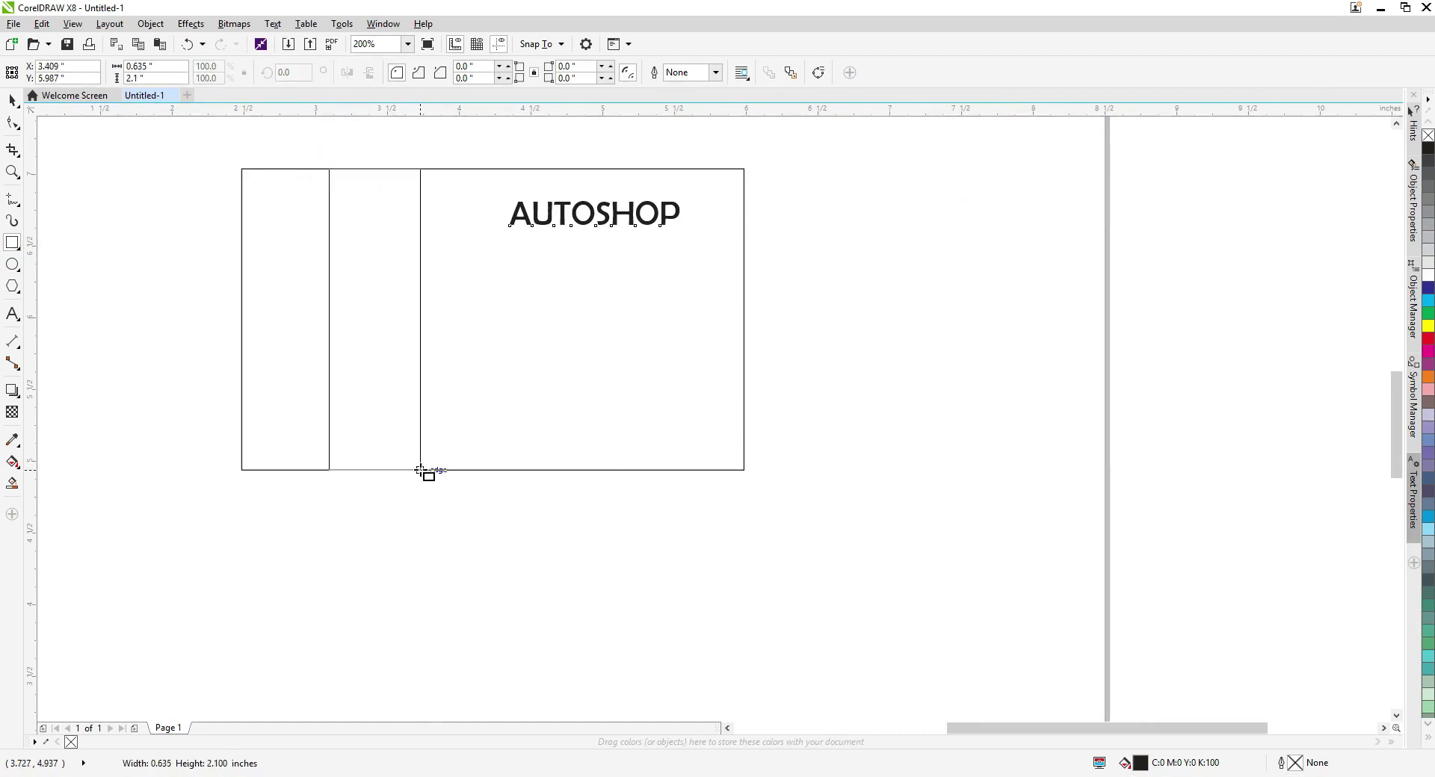
key("space")
left_click_drag(394, 417, 337, 413)
key("ctrl+q")
key("F10")
left_click_drag(240, 453, 401, 457)
key("space")
scroll(516, 483, "up", 3)
key("ctrl+z")
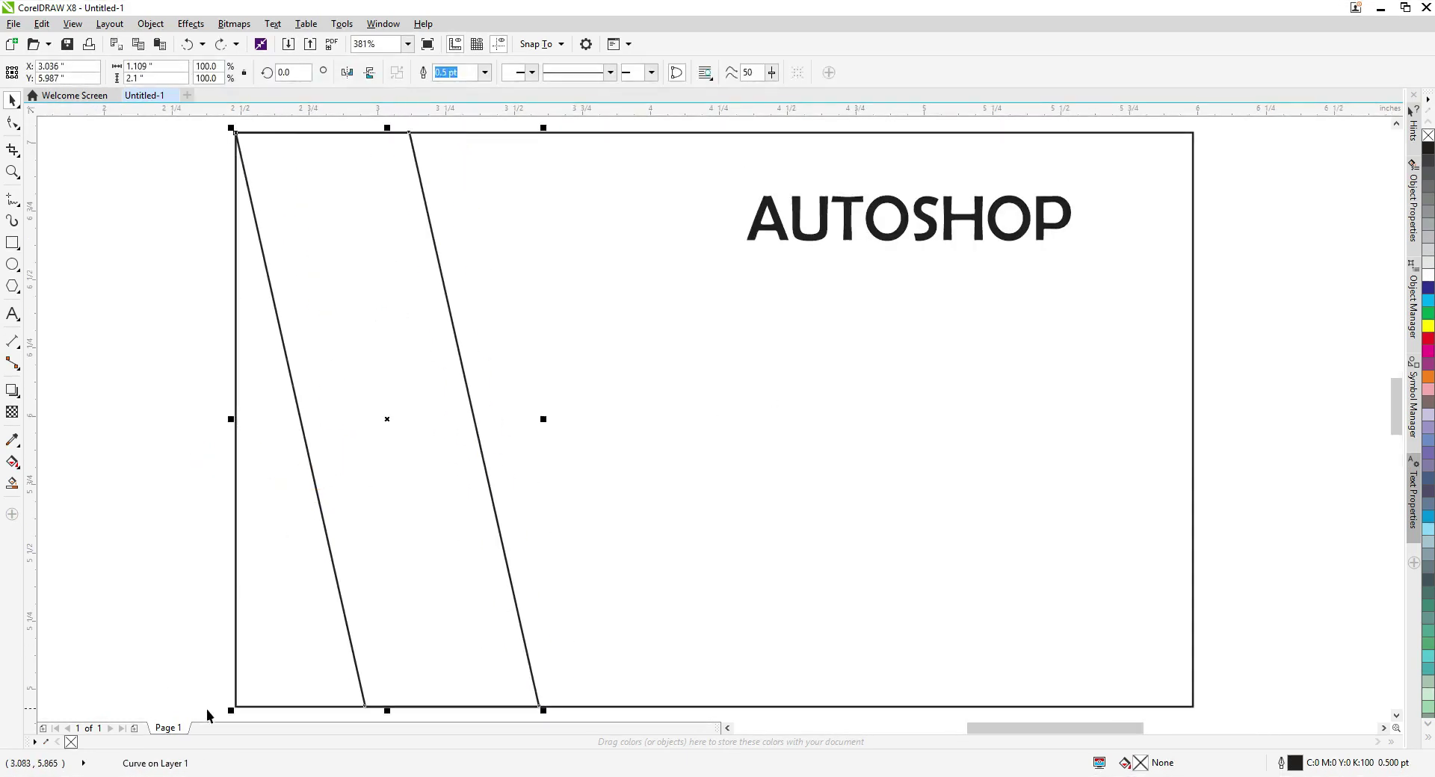
Give the slanted strip a bright-to-dark red gradient fill with no outline.
left_click(1428, 350)
right_click(1428, 135)
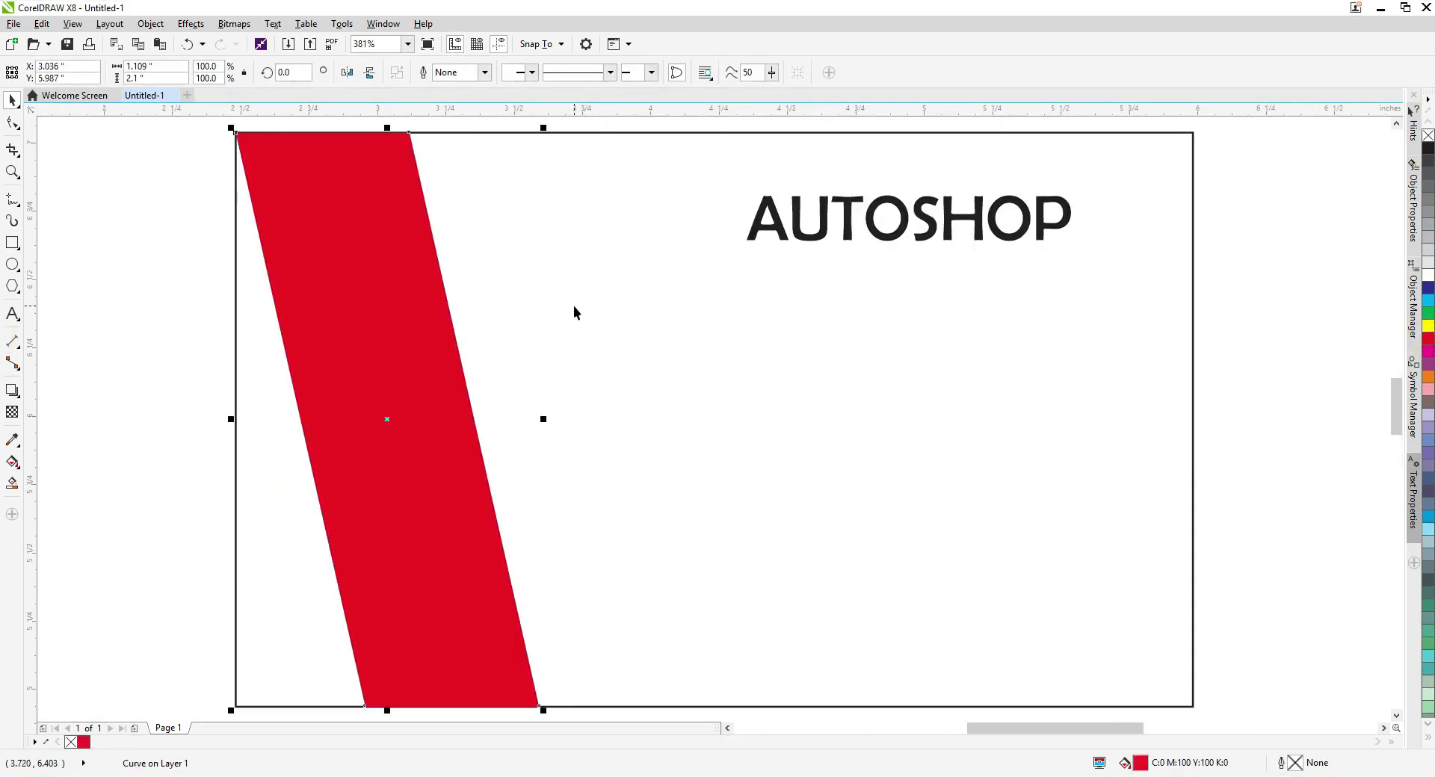
left_click(574, 389)
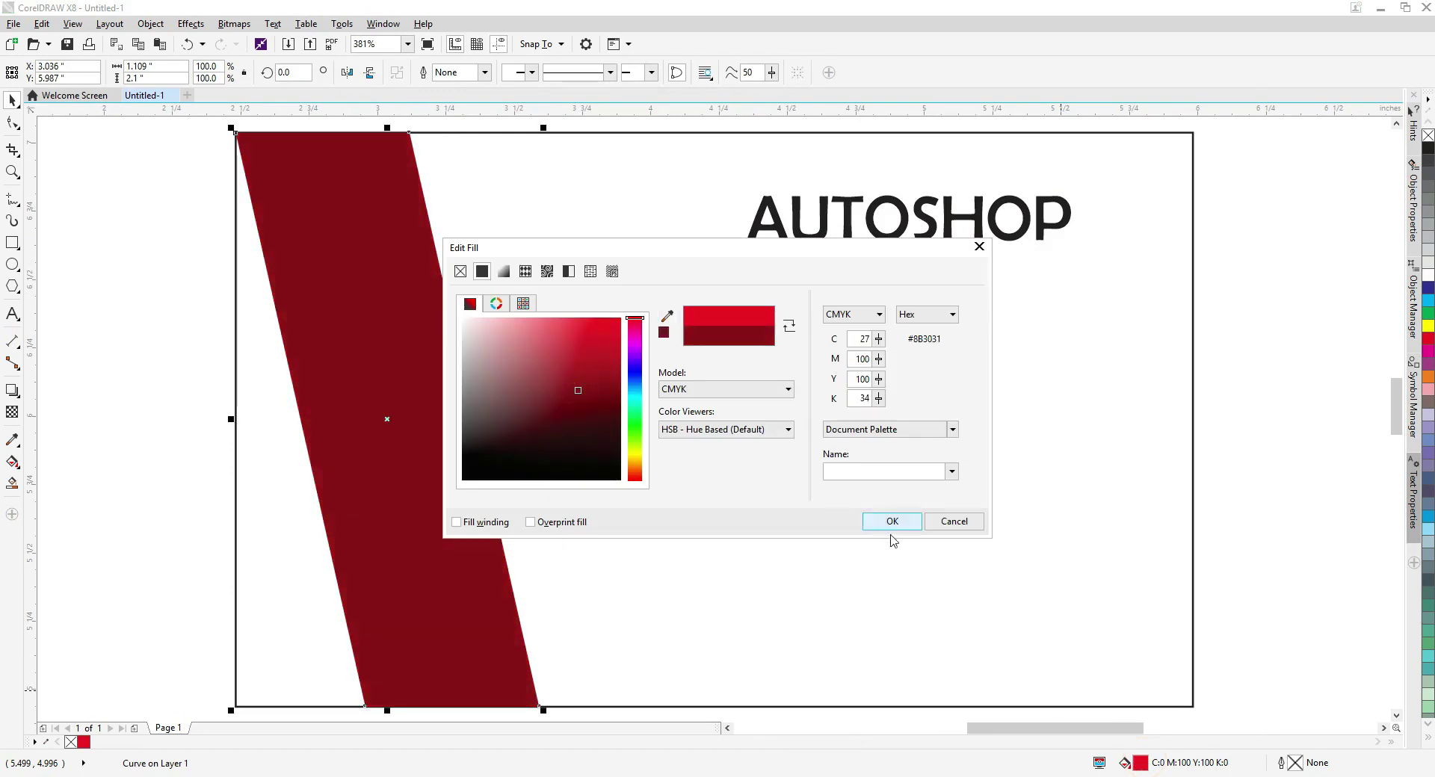
left_click(887, 521)
key("g")
left_click(482, 610)
left_click_drag(481, 610, 402, 290)
left_click(84, 742)
Add a slightly wider light grey copy behind the strip and clip both inside the card frame.
key("space")
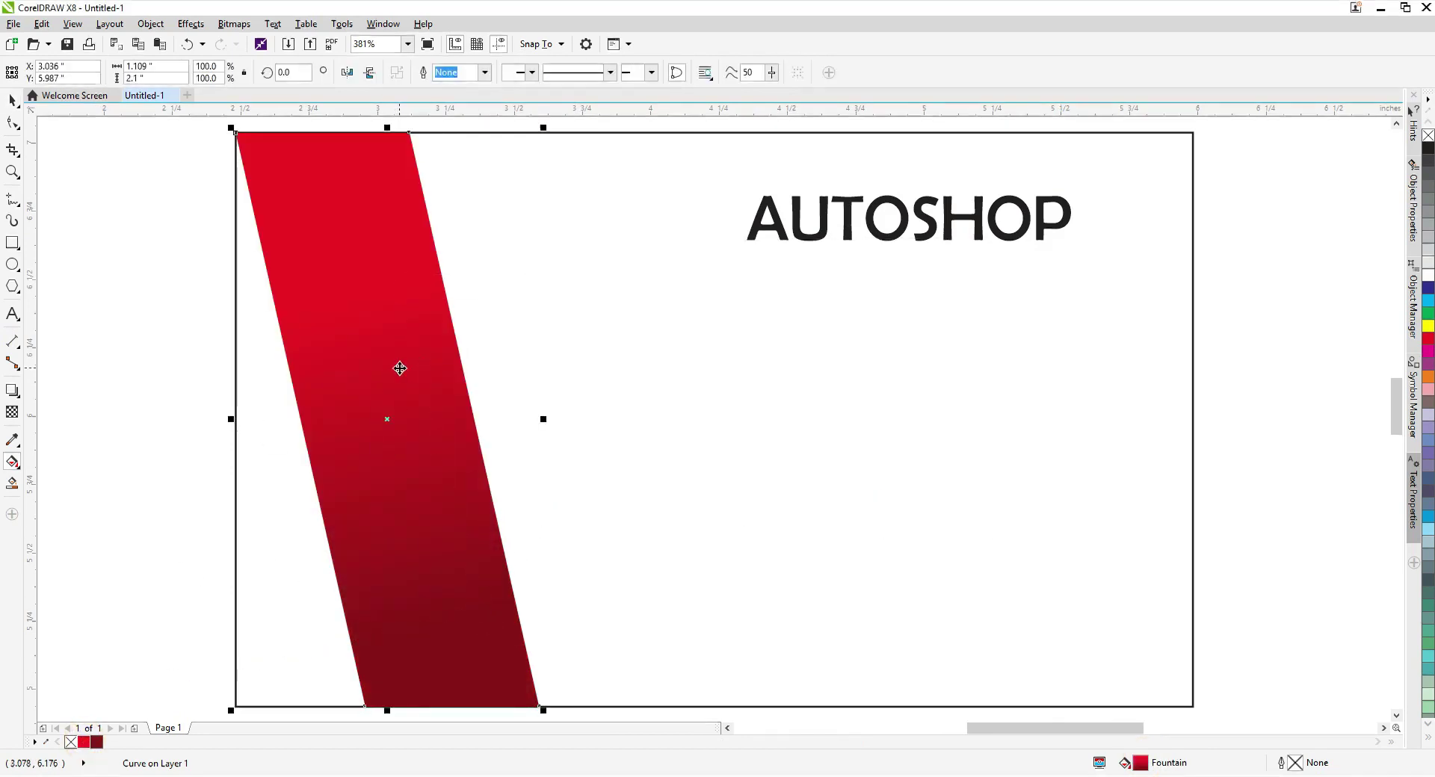
left_click_drag(541, 419, 551, 419)
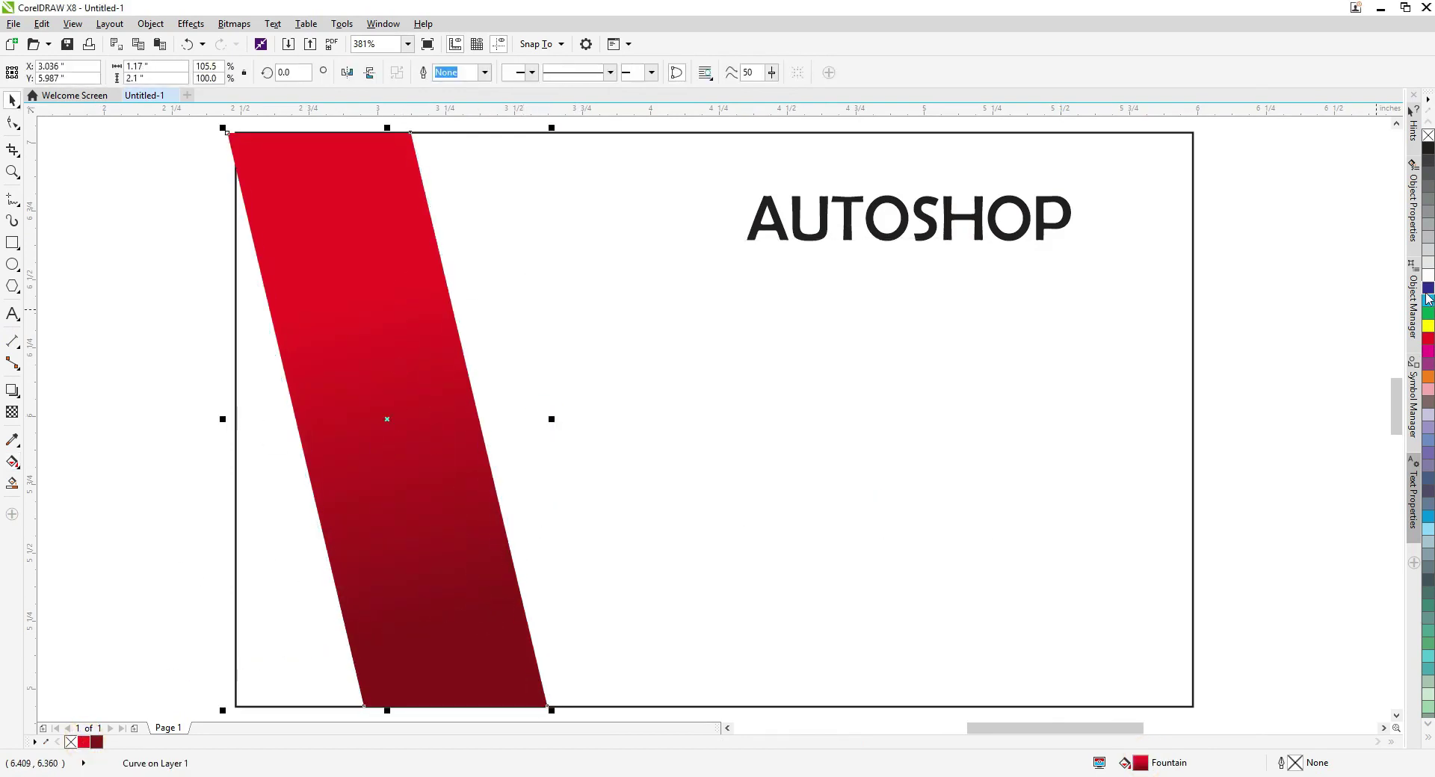
left_click(1426, 253)
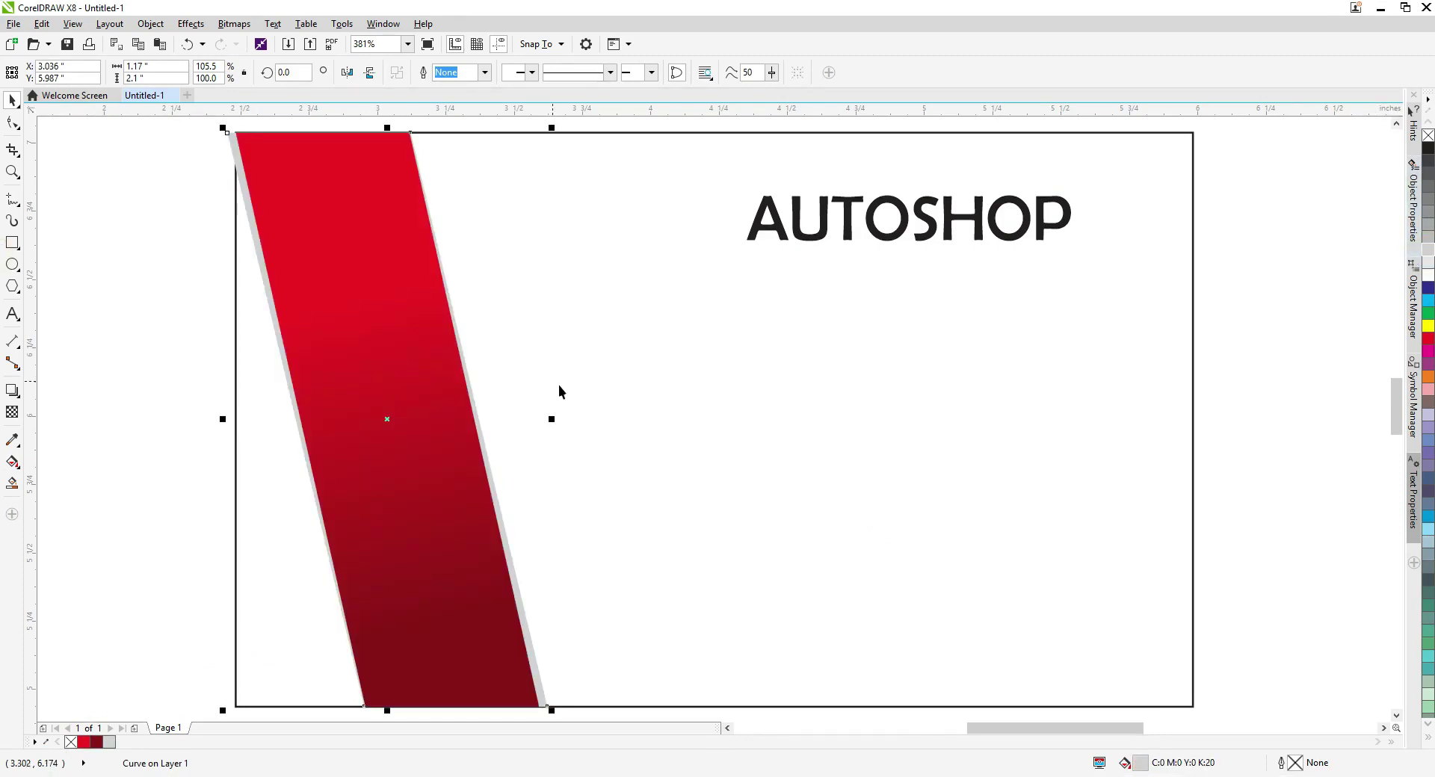
left_click(602, 413)
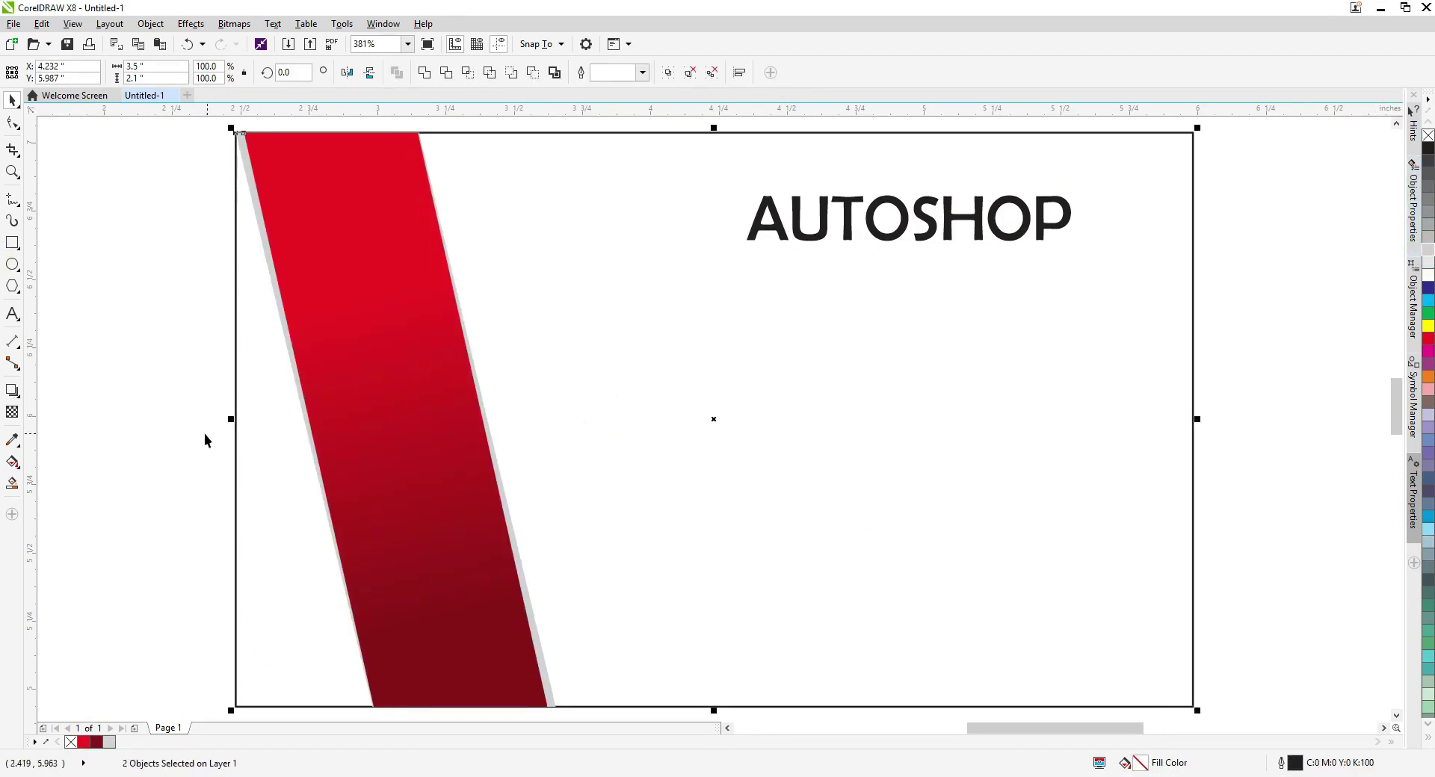
Draw a rectangle enclosing the AUTOSHOP text.
left_click(297, 303)
scroll(339, 272, "down", 3)
left_click(535, 327)
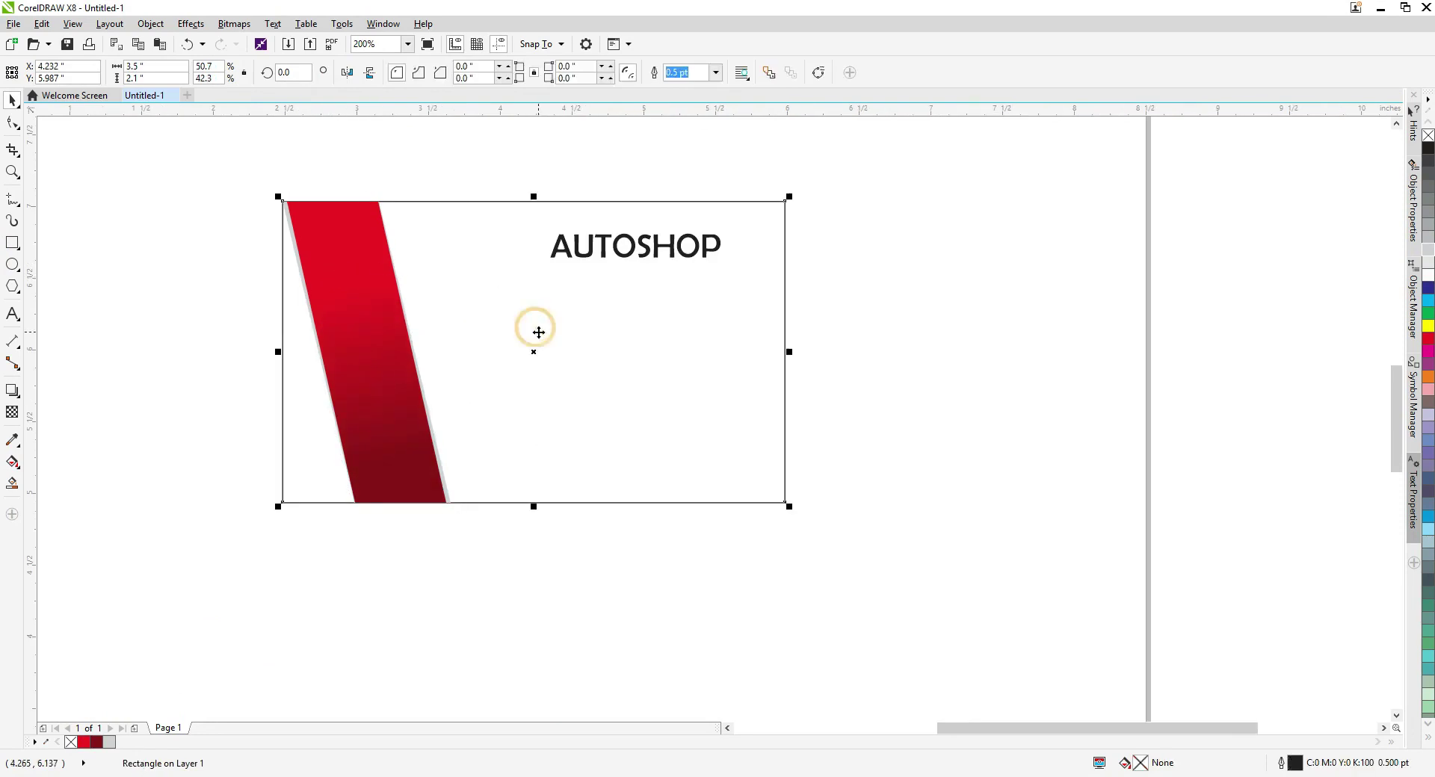
scroll(335, 278, "up", 3)
left_click(781, 238)
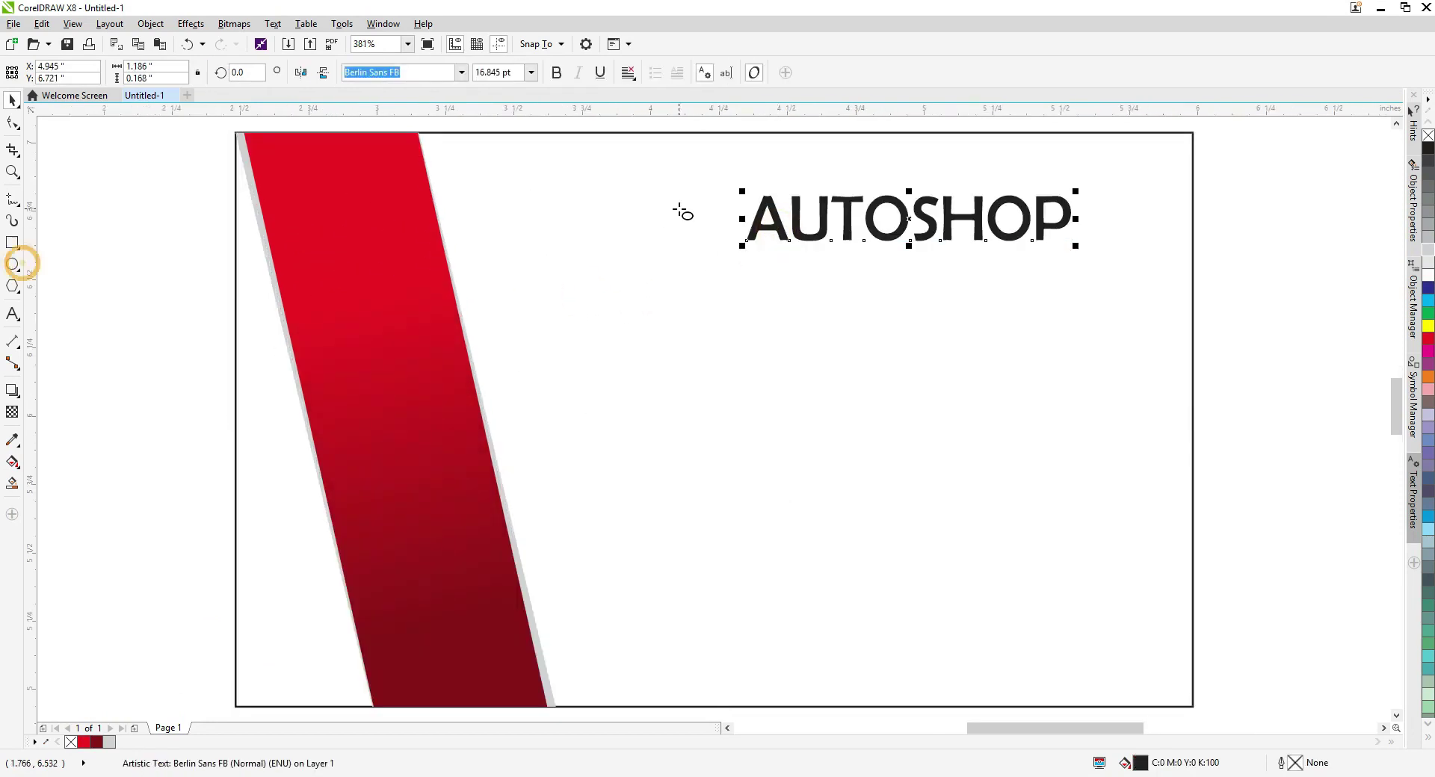
left_click(12, 242)
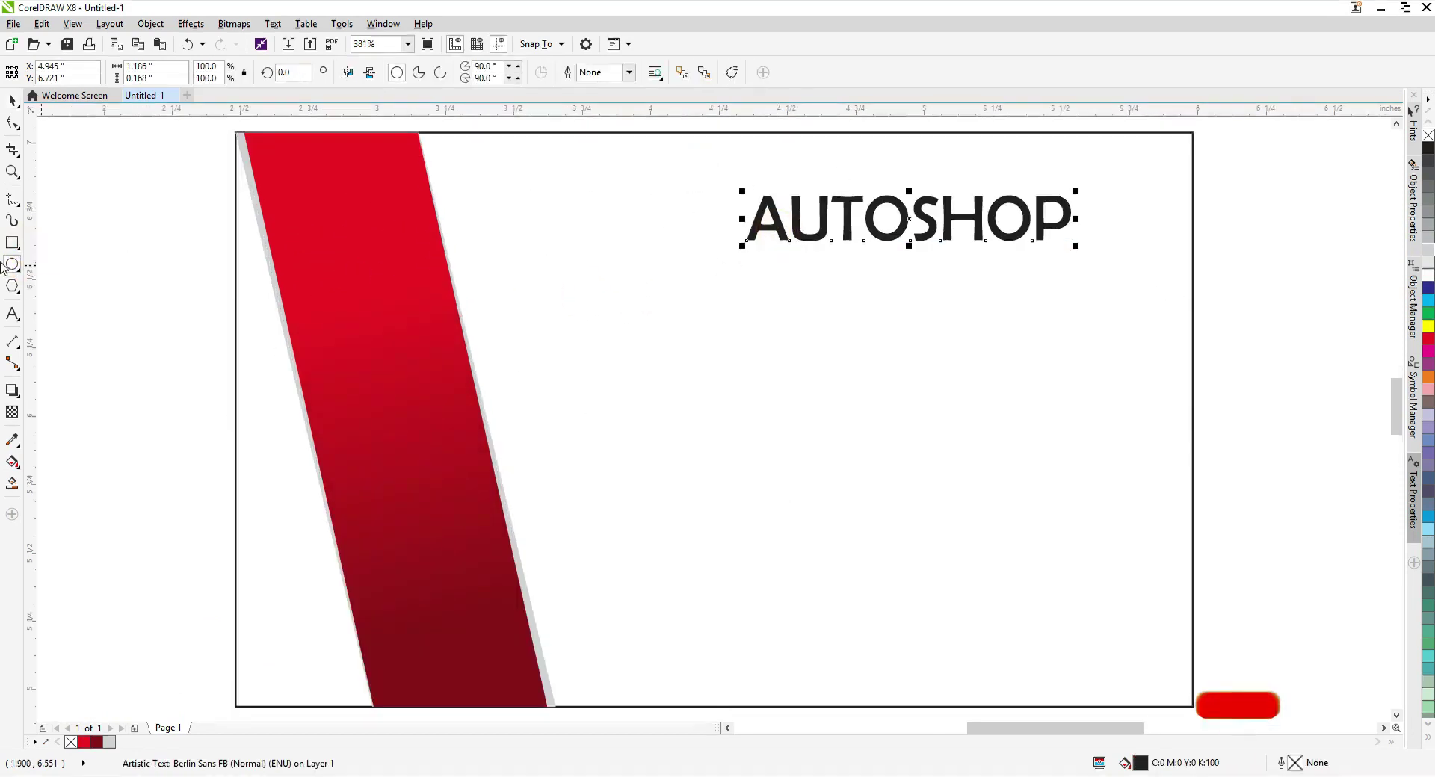
left_click_drag(703, 180, 1194, 267)
key("space")
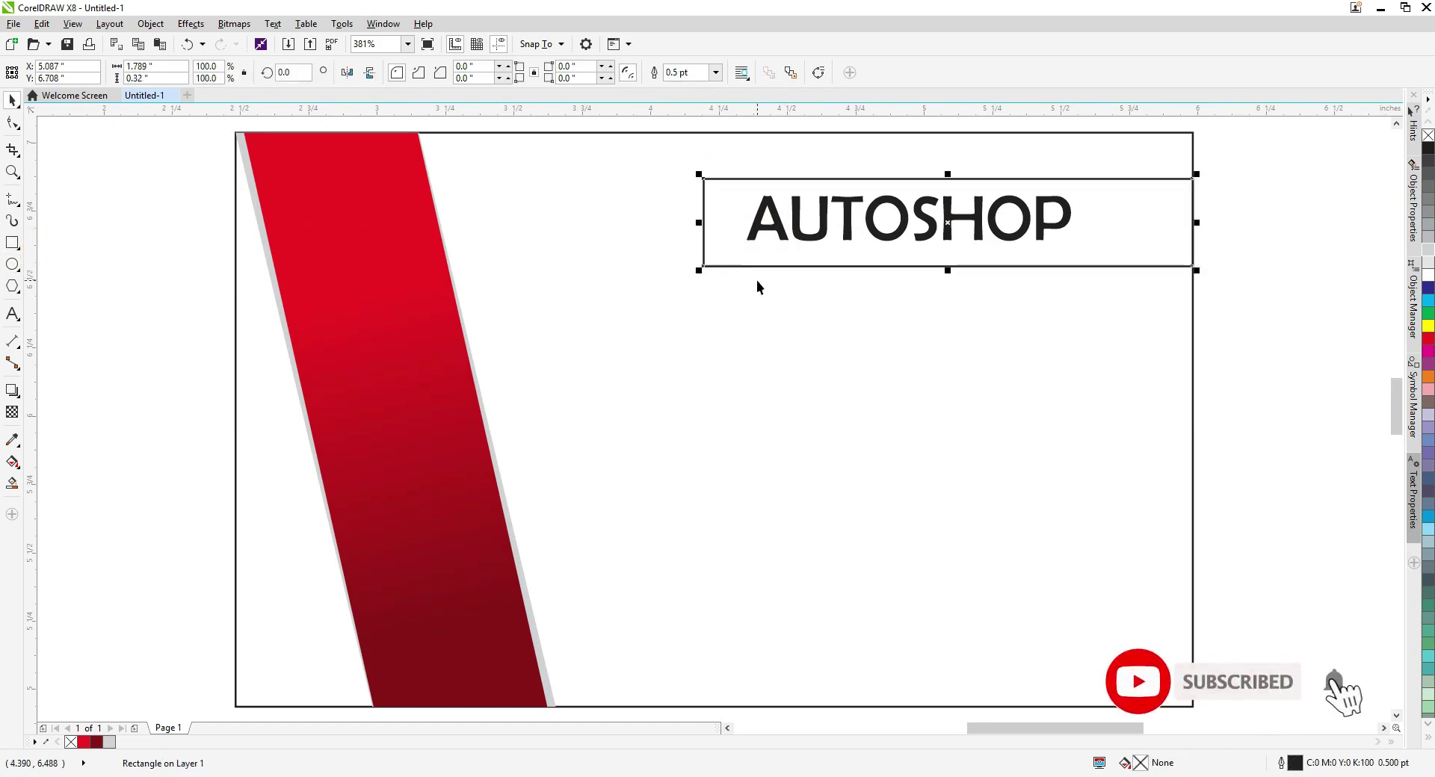
Fill the rectangle dark red C27 M100 Y100 K34, remove its outline, and send it behind the text.
right_click(96, 743)
double_click(100, 742)
left_click(804, 586)
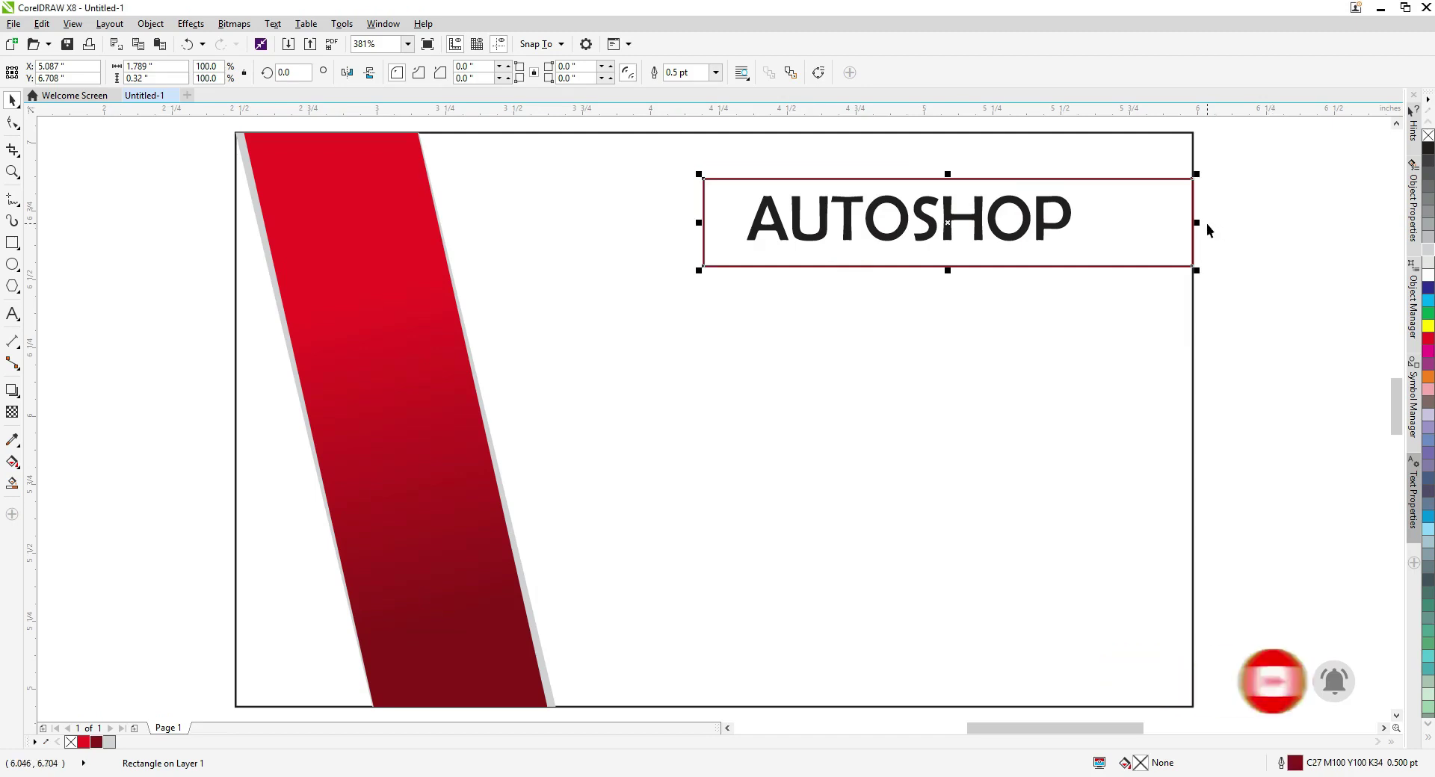
left_click(96, 743)
right_click(70, 742)
key("shift+Page_Down")
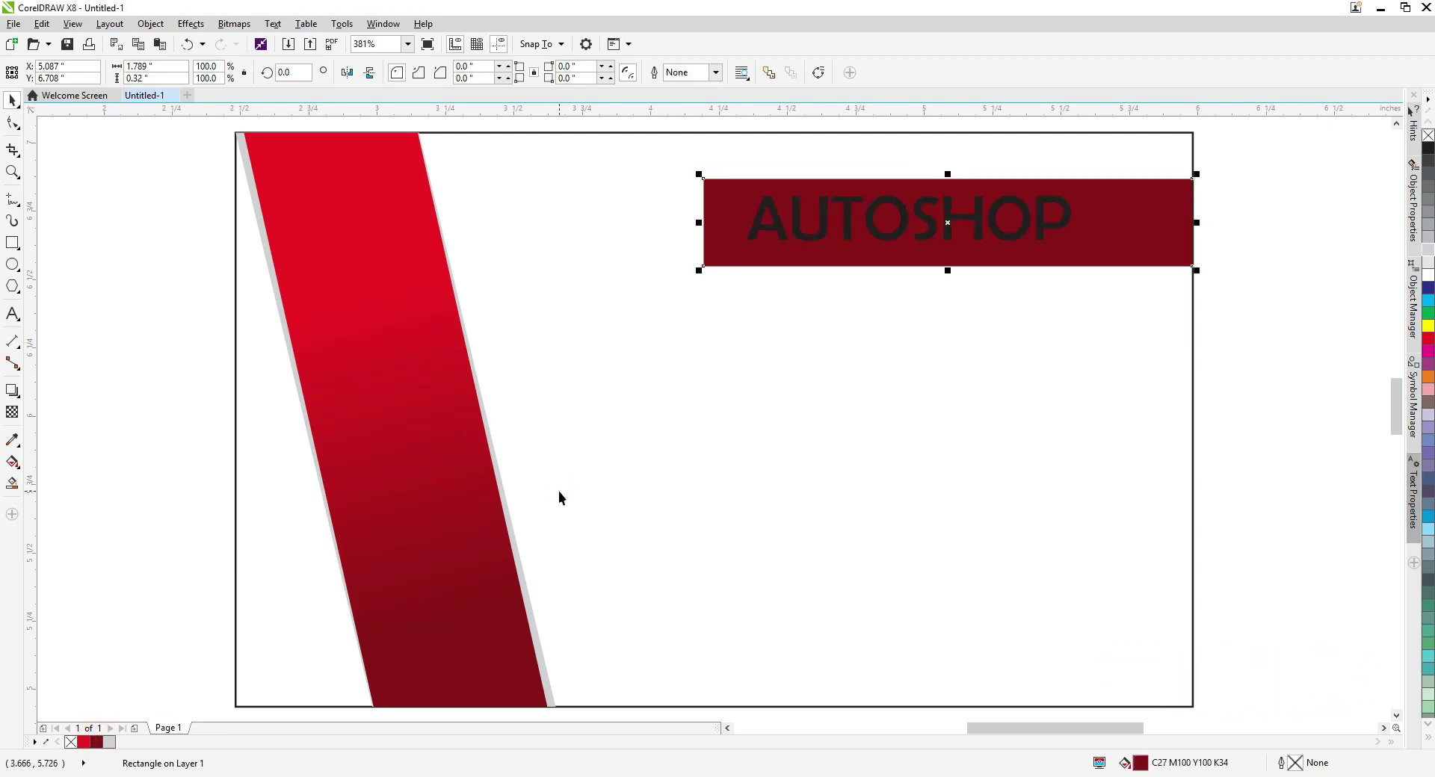
Make AUTO bold and enlarge the AUTOSHOP text on the banner.
double_click(904, 233)
left_click_drag(921, 224, 748, 218)
key("ctrl+b")
key("ctrl+space")
left_click_drag(1156, 277, 1161, 256)
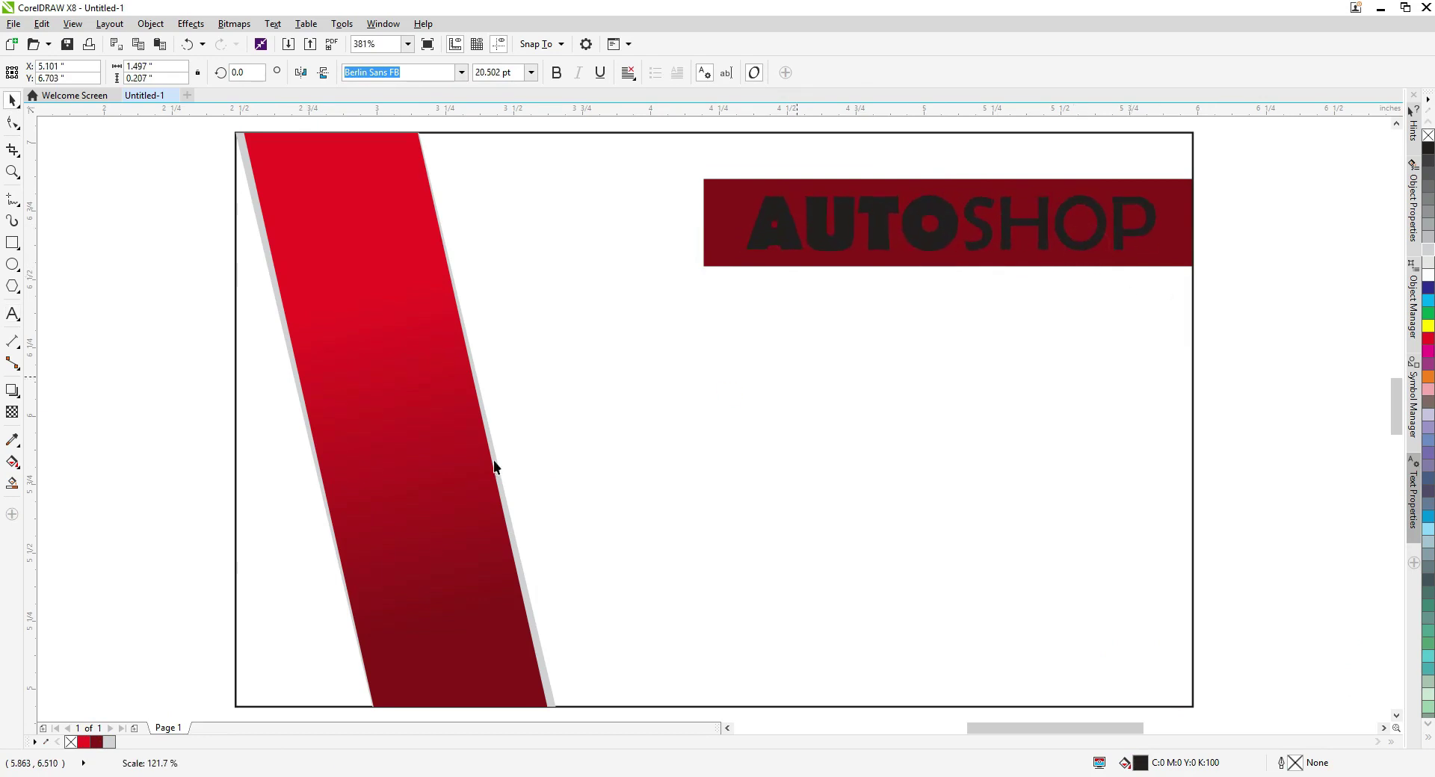
left_click(1428, 271)
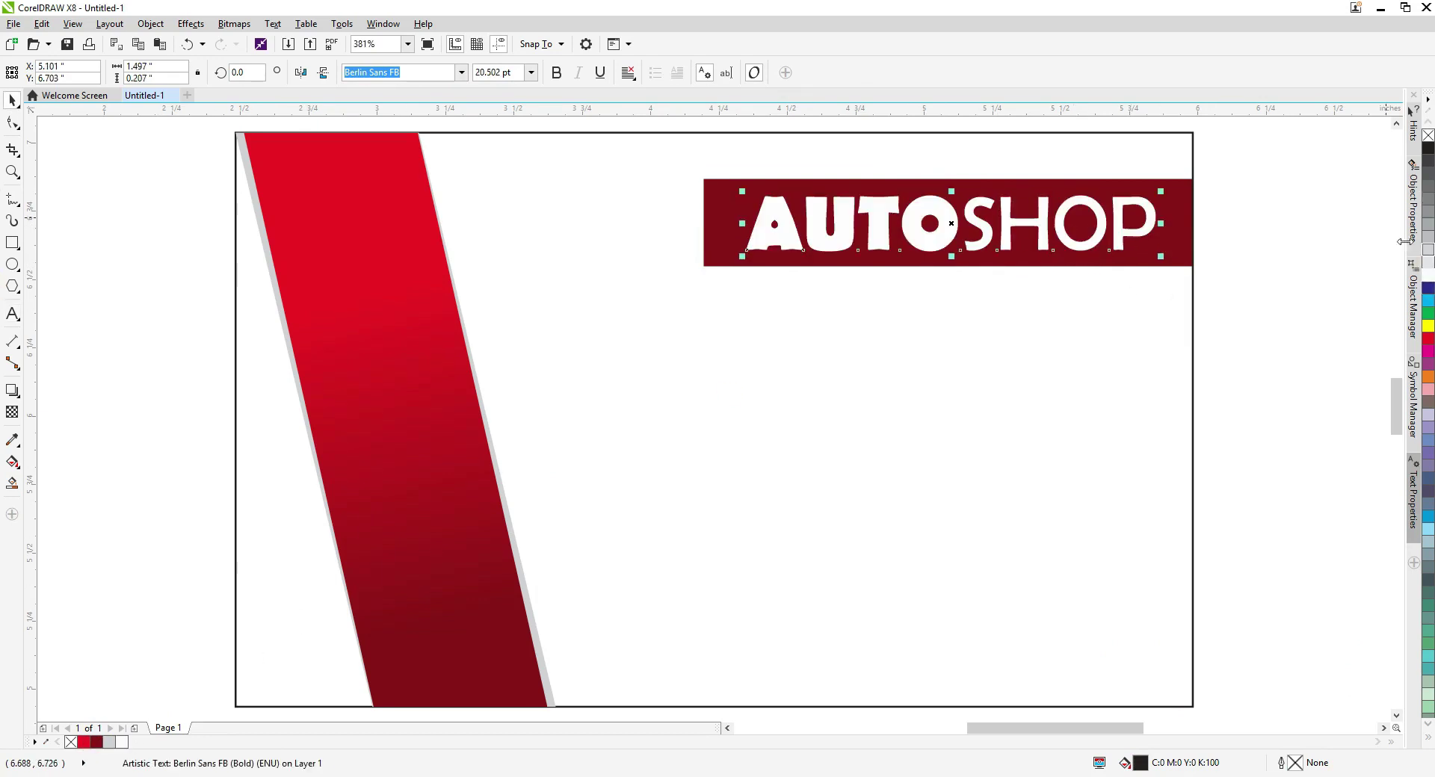
key("ctrl+z")
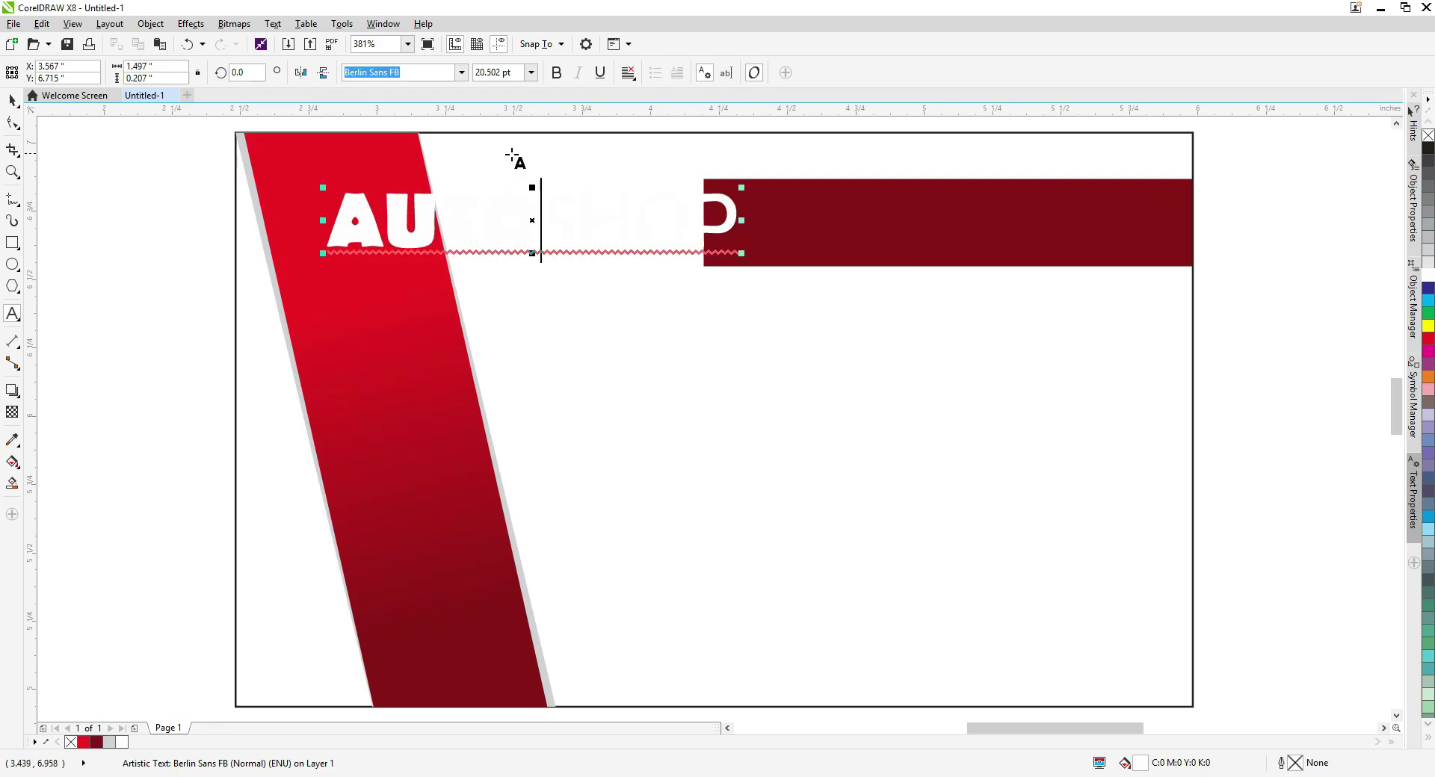
Set AUTOSHOP in Bodoni Bd BT, colour SHOP yellow, and reselect the heading.
left_click(461, 72)
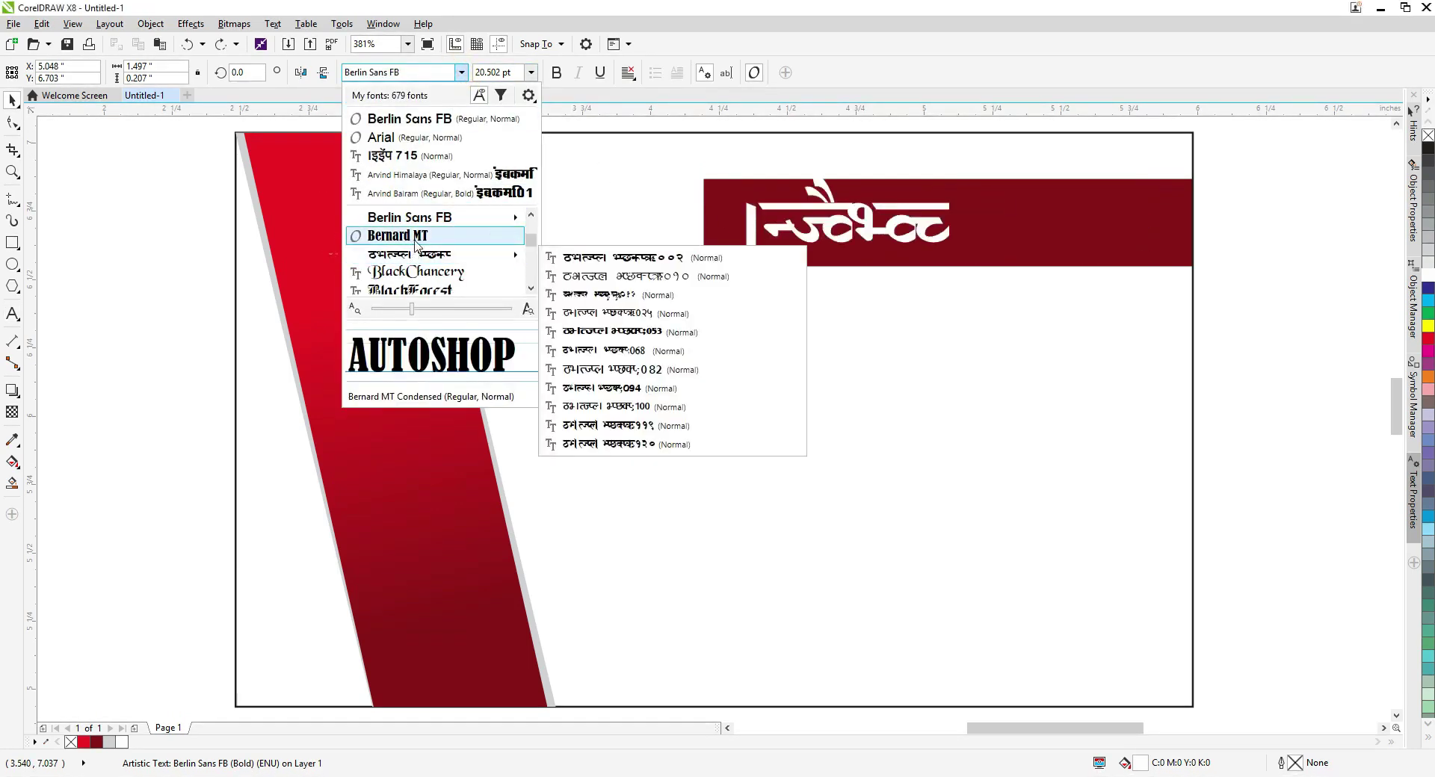
mouse_move(410, 217)
left_click(598, 218)
left_click(903, 219)
left_click_drag(958, 222, 1164, 224)
left_click(1427, 326)
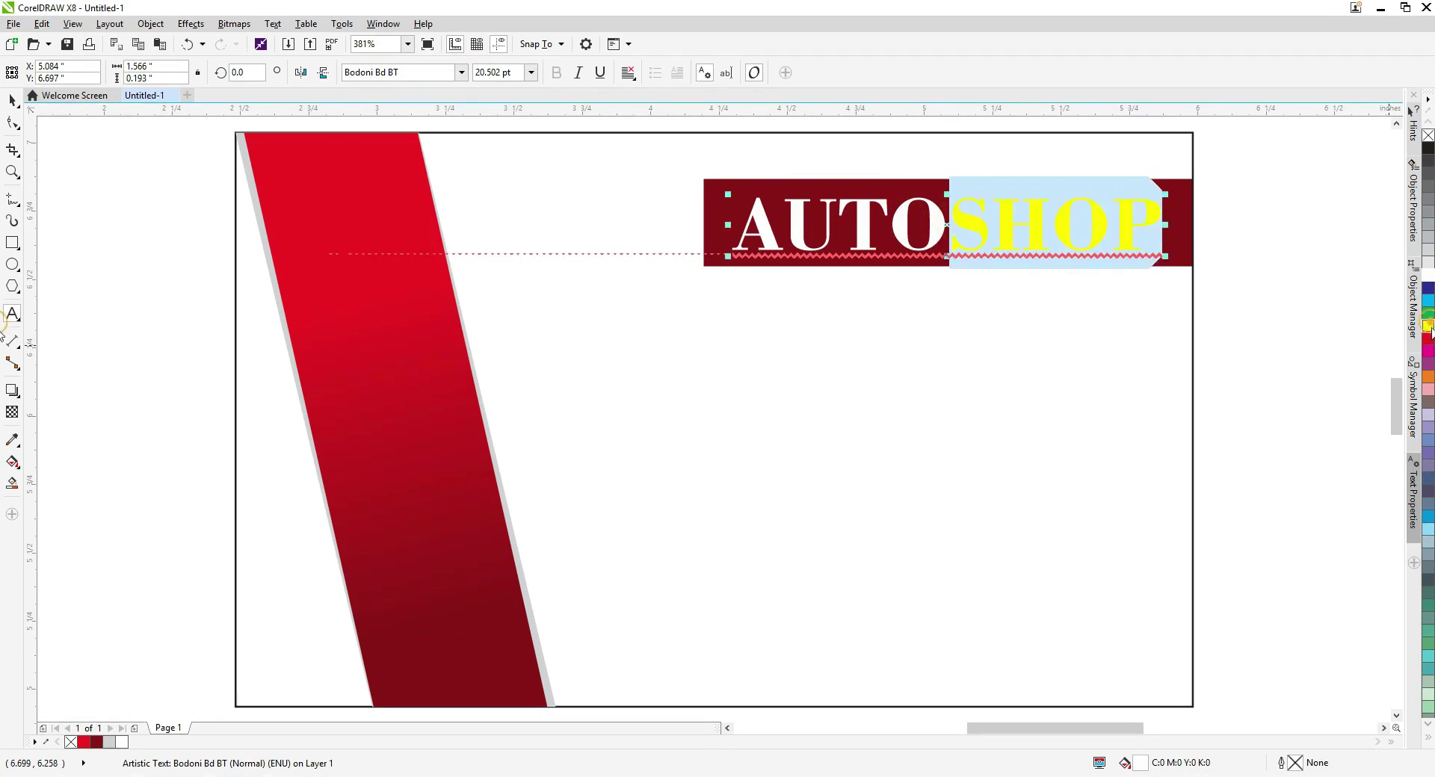
left_click(705, 210)
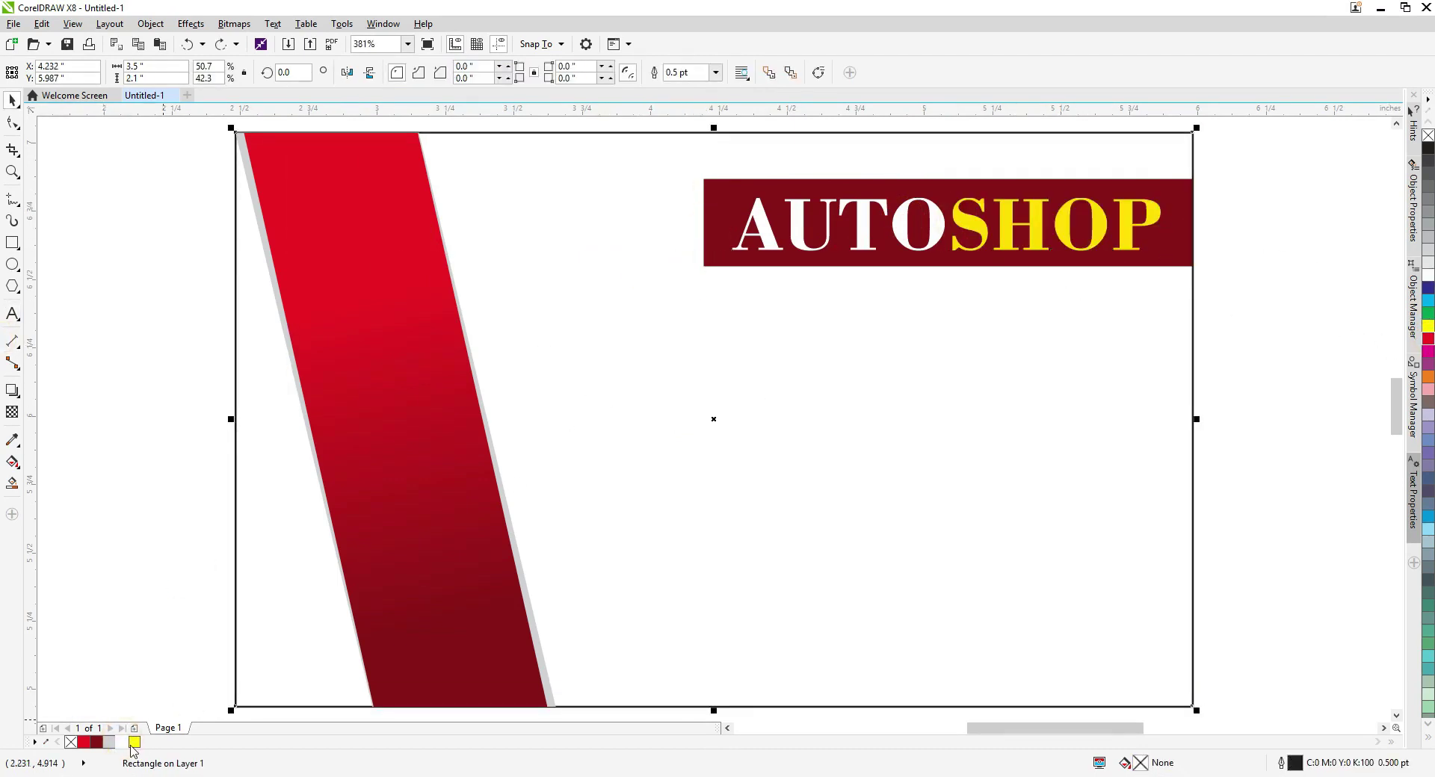
left_click(717, 212)
left_click(693, 228)
left_click(753, 227)
Slant the banner's left end by converting it to curves and deleting its top-left node.
left_click(1157, 248)
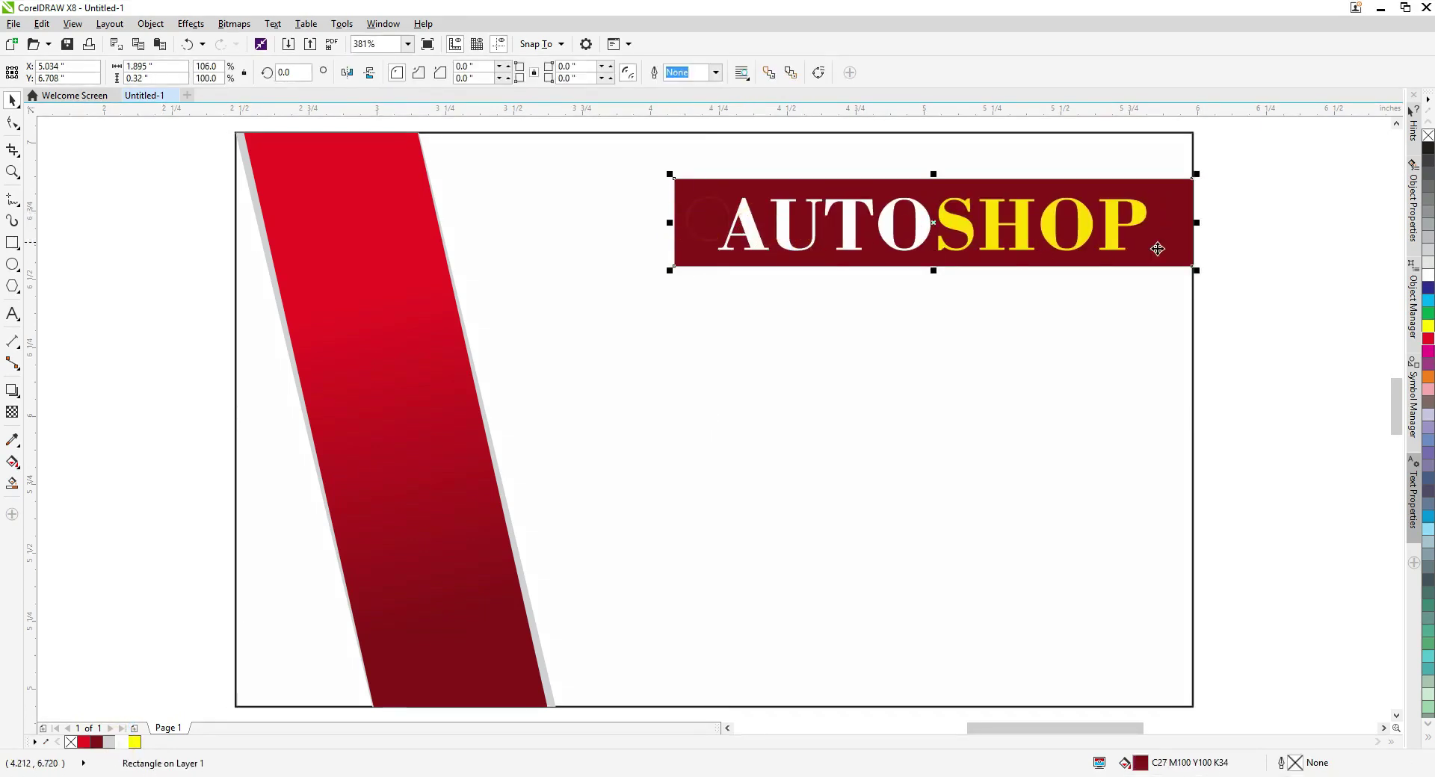
key("ctrl+q")
key("F10")
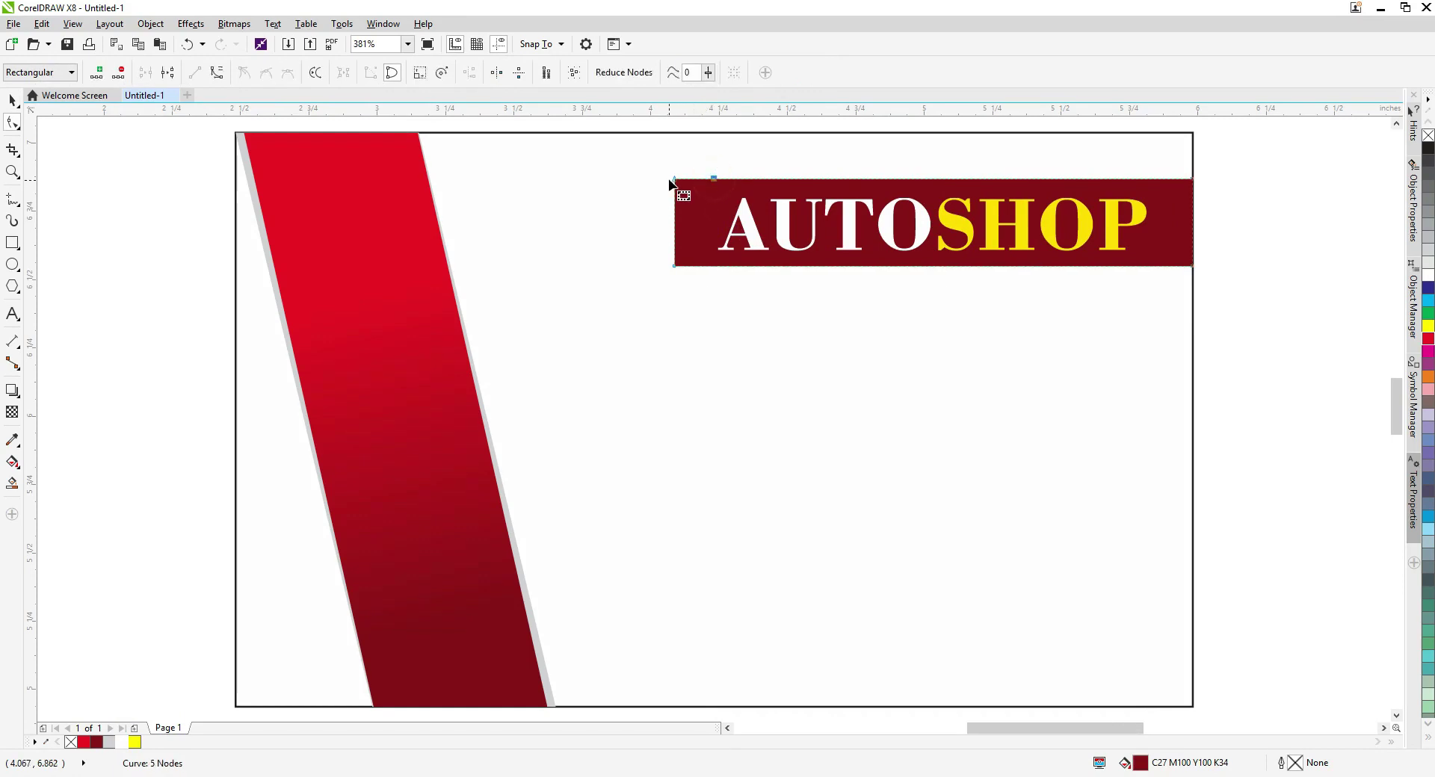
left_click(675, 181)
key("Delete")
key("space")
scroll(717, 220, "up", 2)
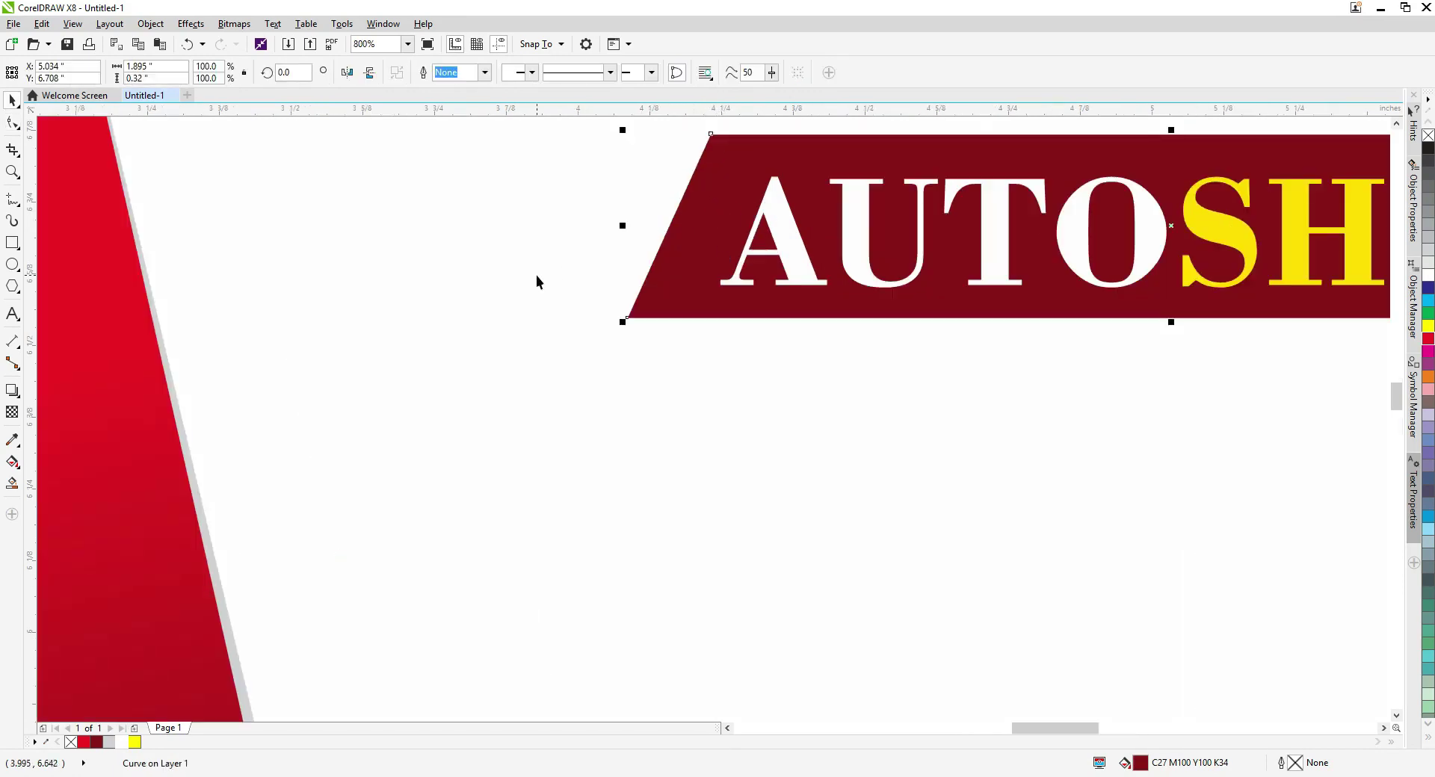
scroll(625, 275, "down", 2)
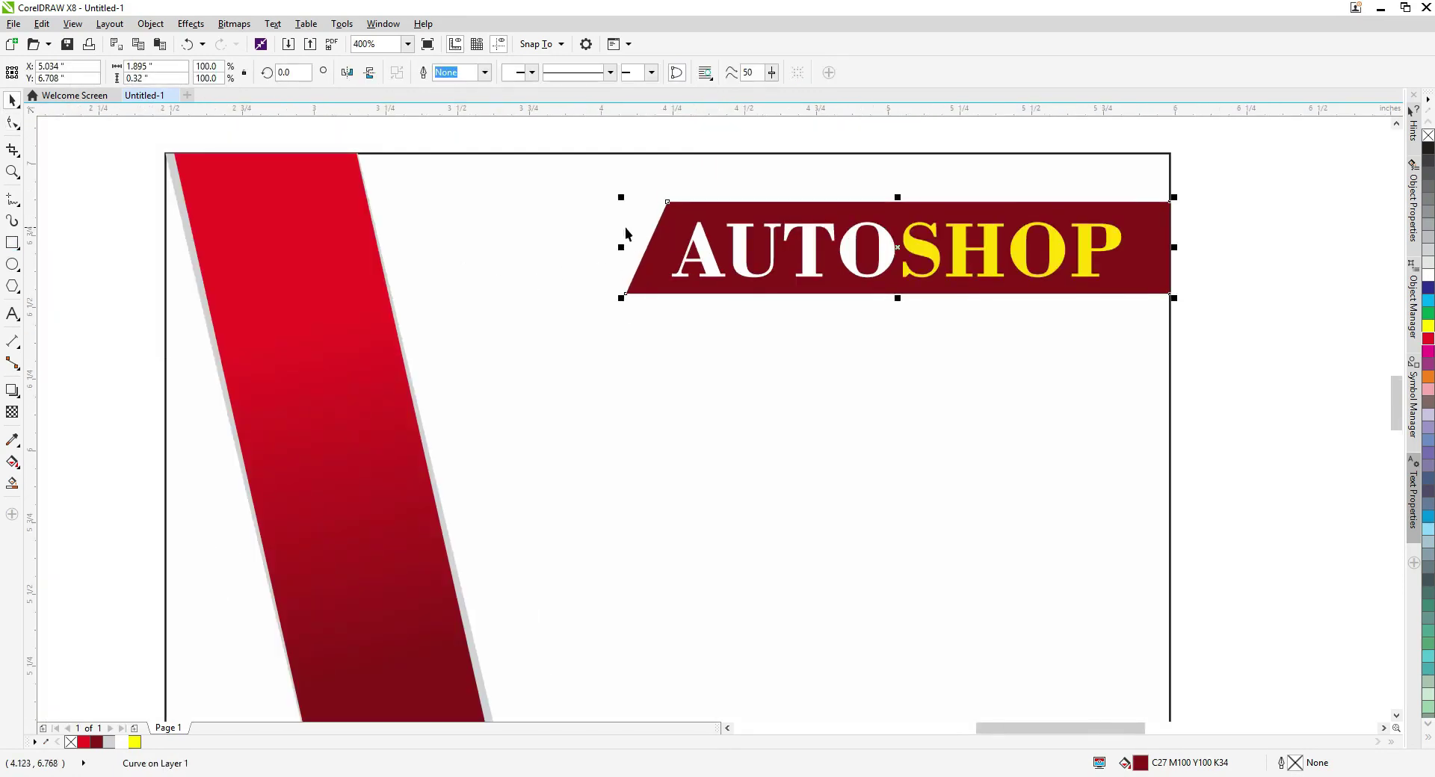
scroll(625, 233, "up", 2)
Fill the slanted sliver bright red and view the whole card.
left_click(88, 744)
key("ctrl+a")
key("shift+F2")
left_click(1240, 358)
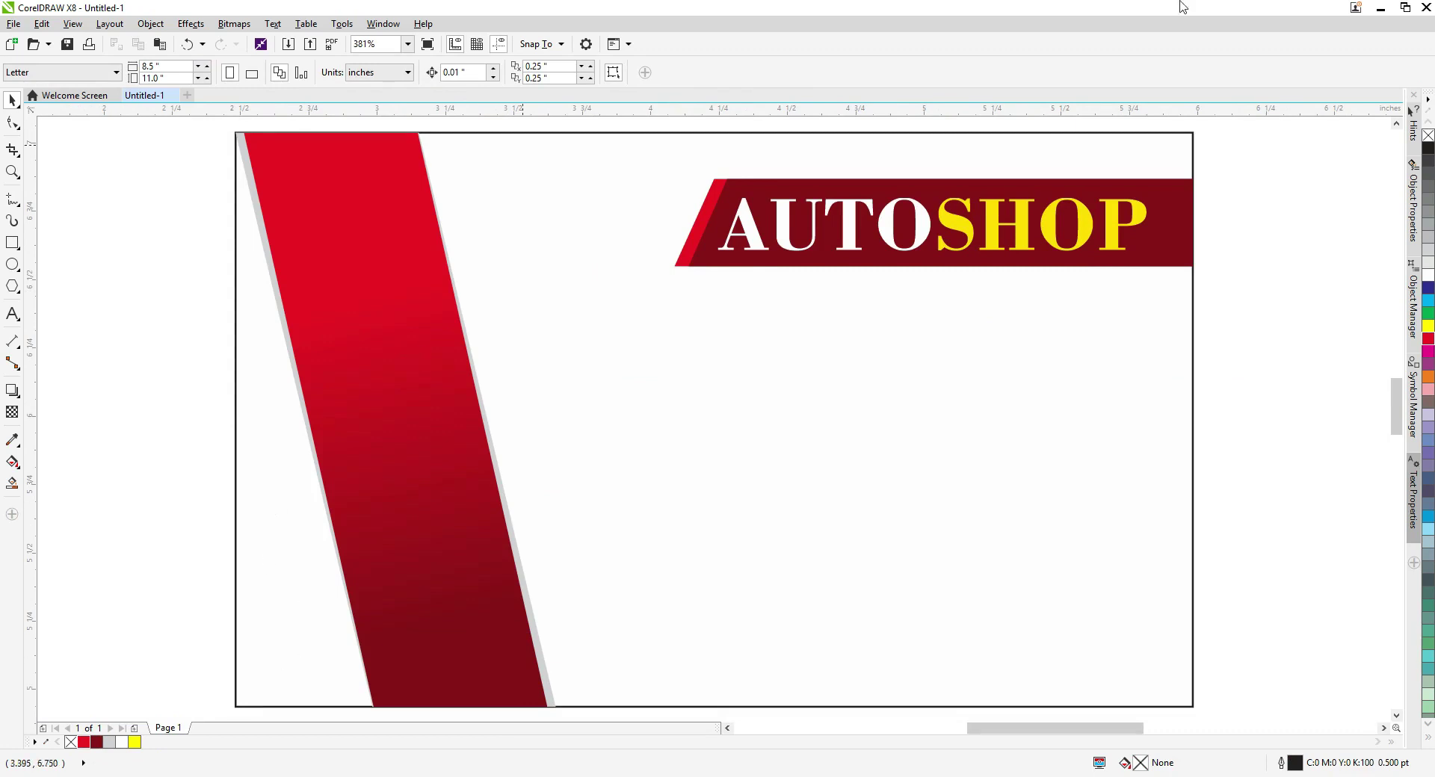
Copy AUTOSHOP lower on the card, make the copy black Arial Bold, and shrink it.
left_click(760, 255)
left_click_drag(874, 246, 798, 426)
left_click(97, 742)
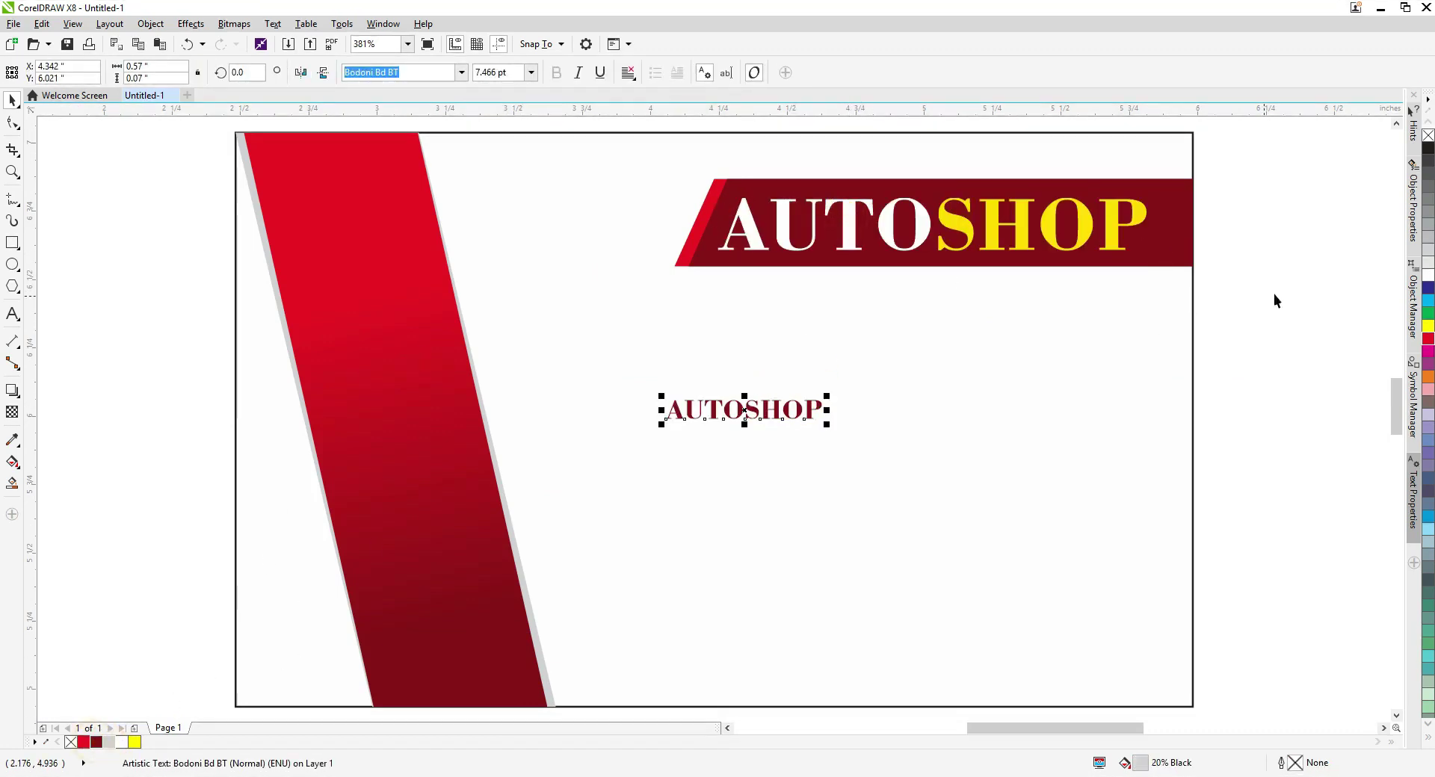
left_click(1428, 149)
left_click(461, 72)
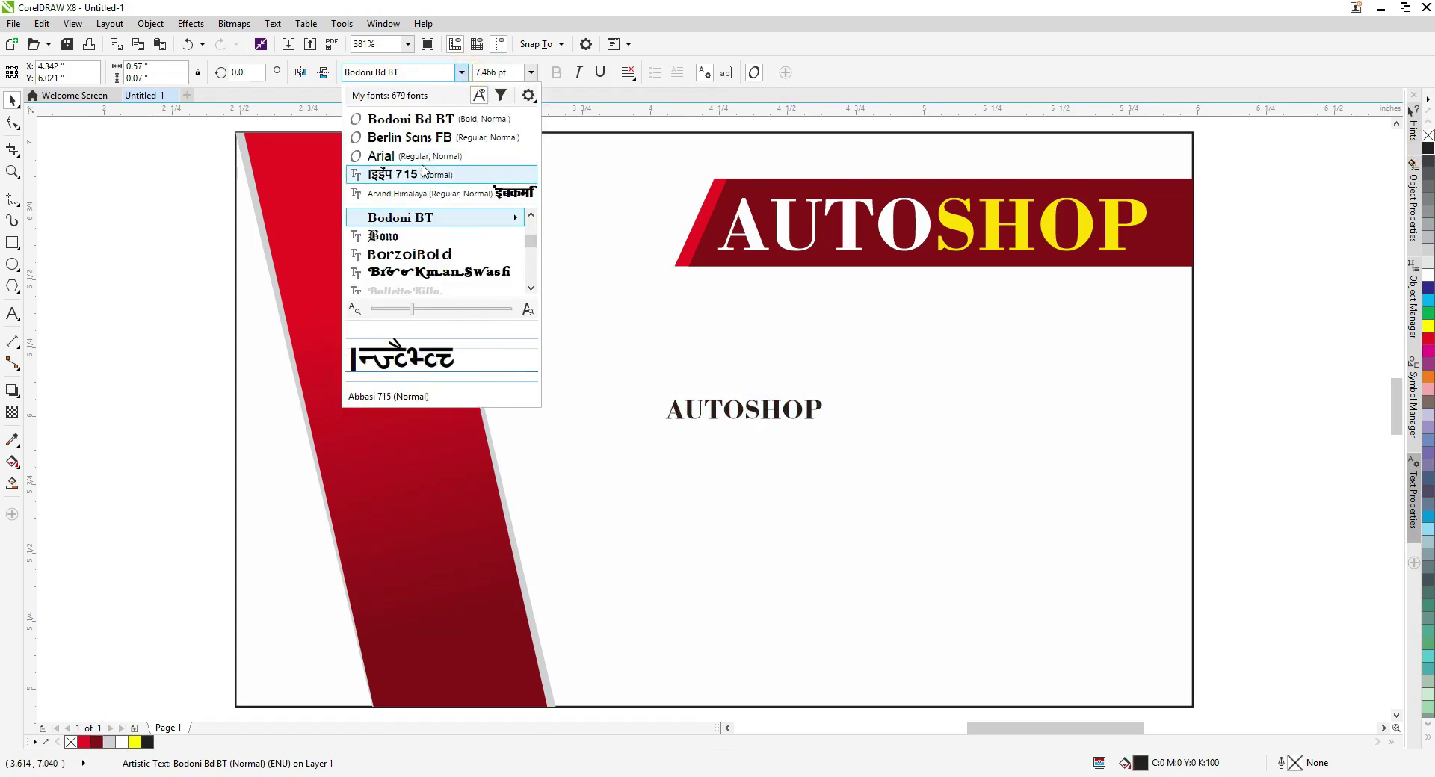
left_click(388, 168)
left_click(739, 426)
left_click(748, 410)
key("ctrl+b")
left_click_drag(661, 423, 737, 381)
Retype the copy as REPAIR & SPARE and stretch the AUTOSHOP banner further left.
double_click(739, 382)
double_click(784, 381)
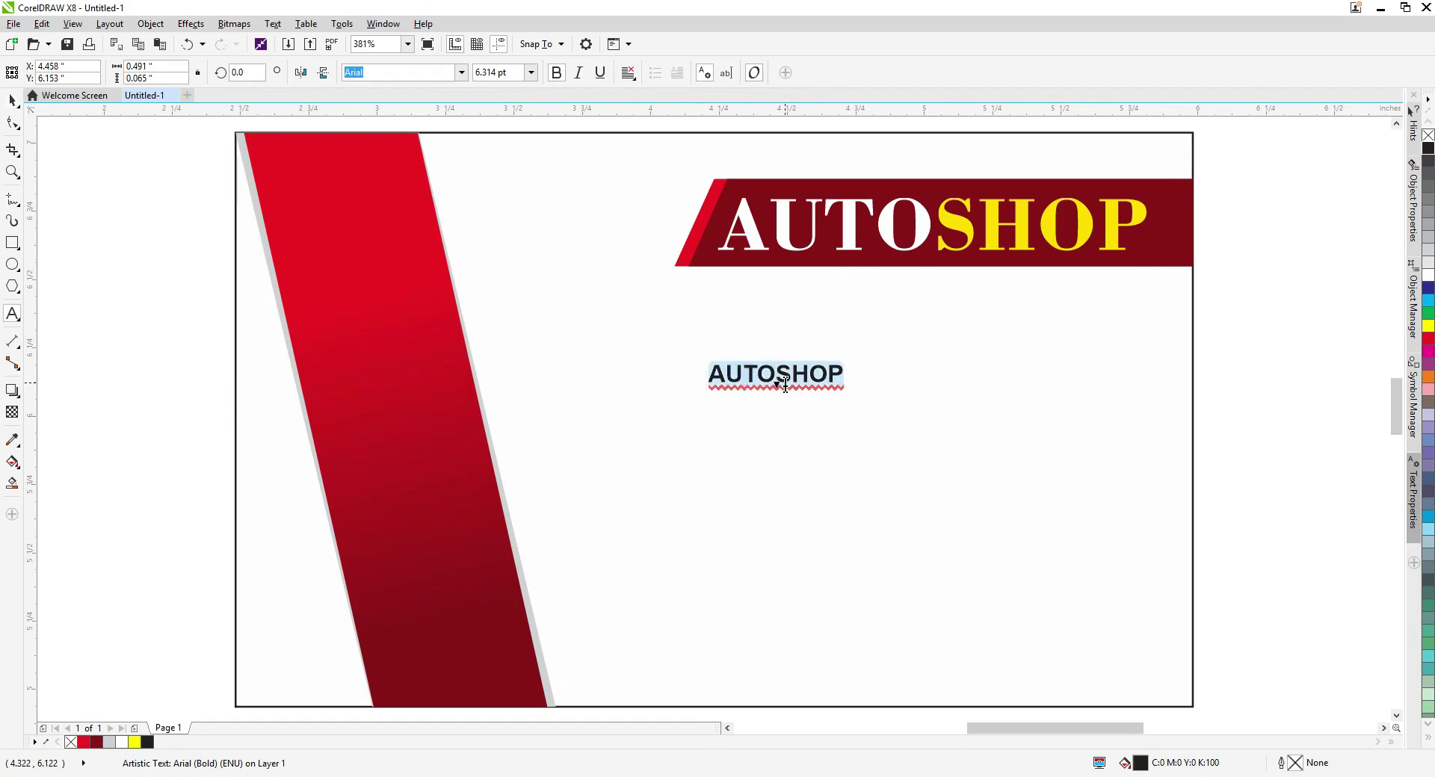
key("ctrl+space")
scroll(1121, 265, "up", 1)
left_click(1121, 265)
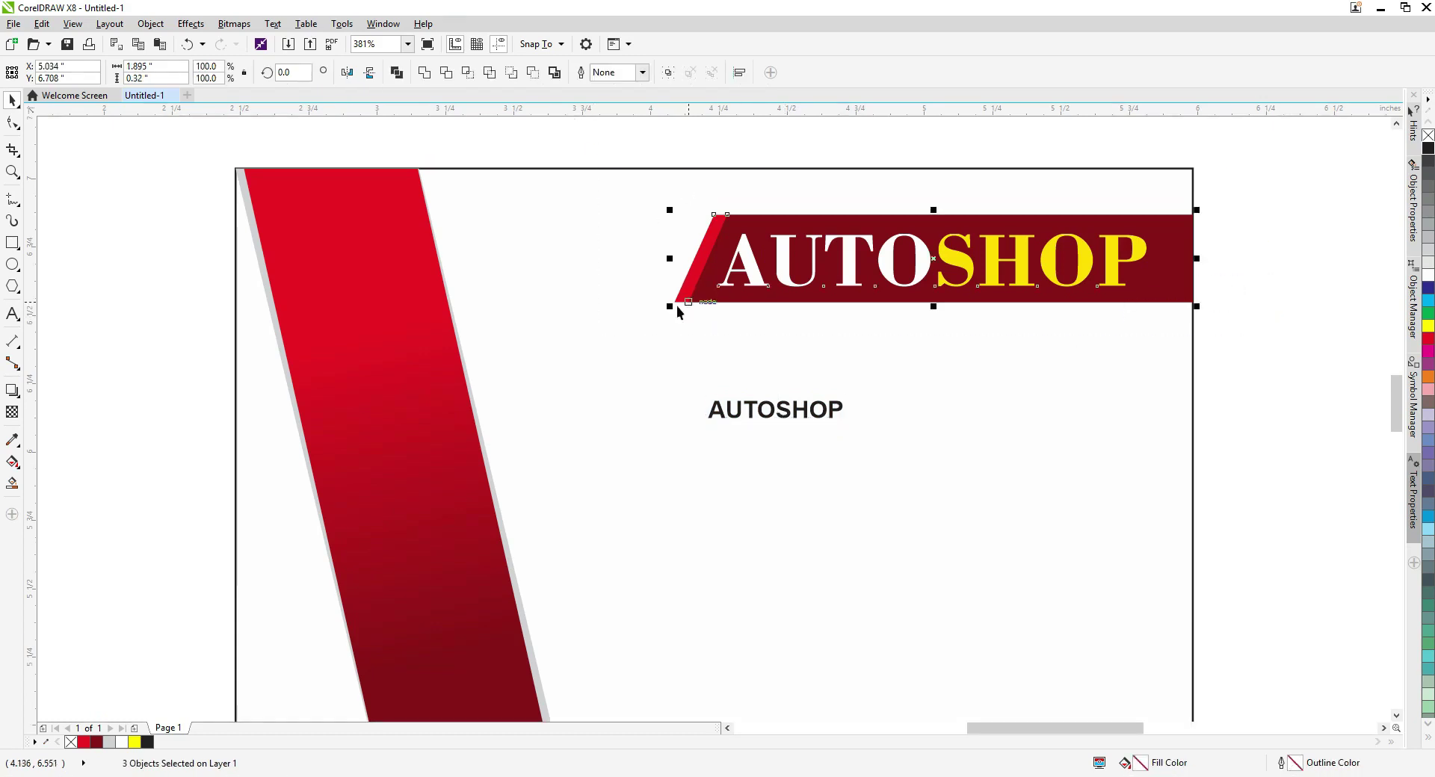
left_click_drag(676, 305, 628, 314)
left_click_drag(760, 407, 809, 342)
key("ctrl+space")
type("R")
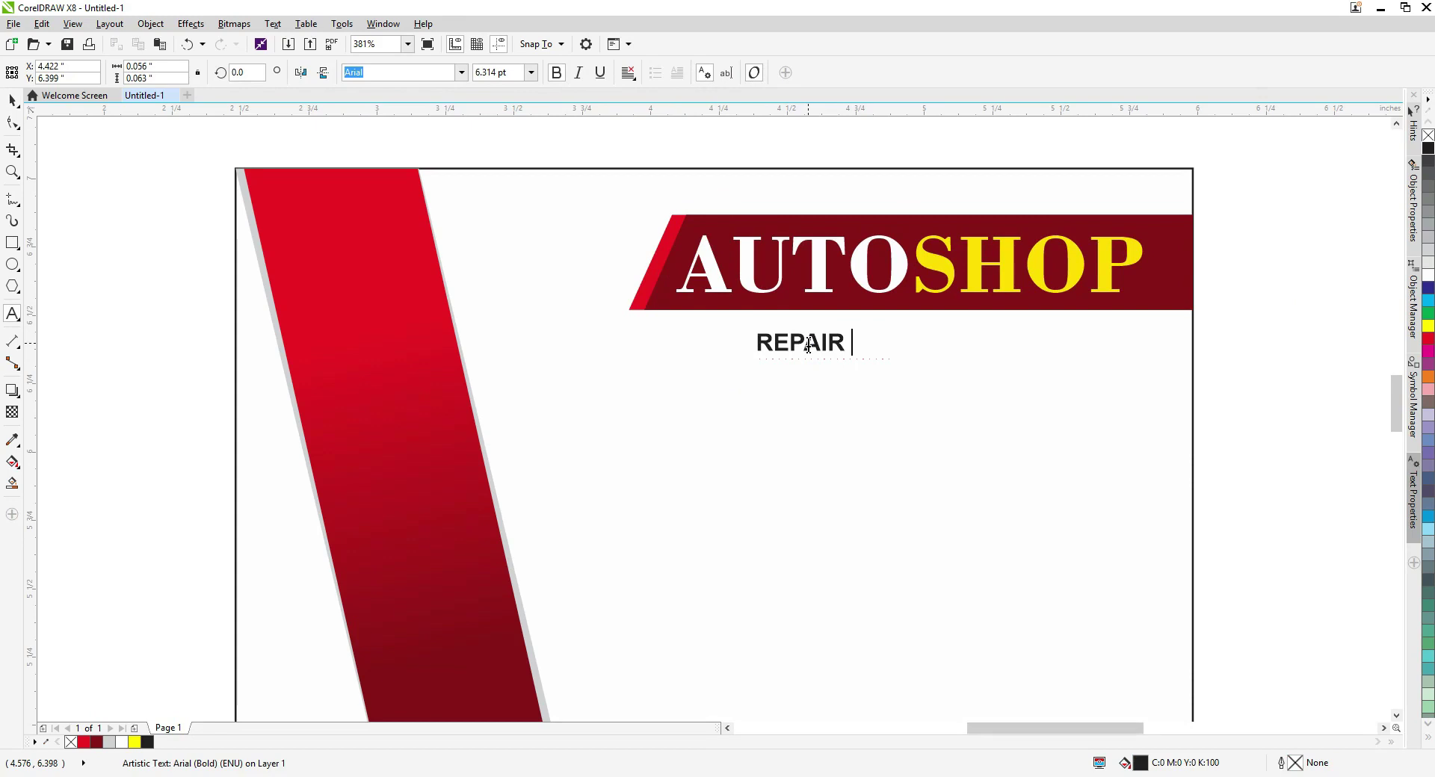
Enlarge REPAIR & SPARE to 8.742 pt and place it under the banner.
left_click_drag(960, 340, 1099, 352)
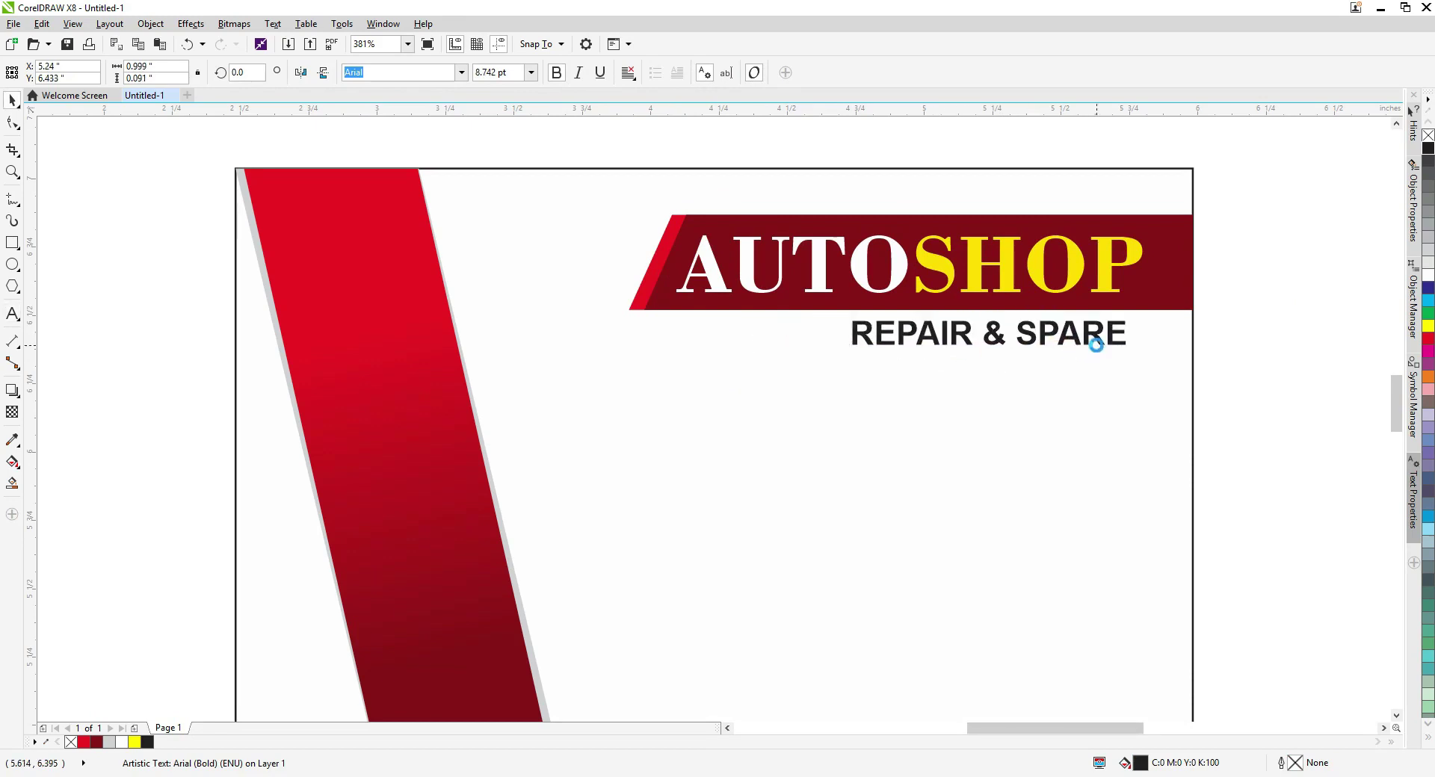
left_click(1026, 392)
scroll(1196, 448, "down", 1)
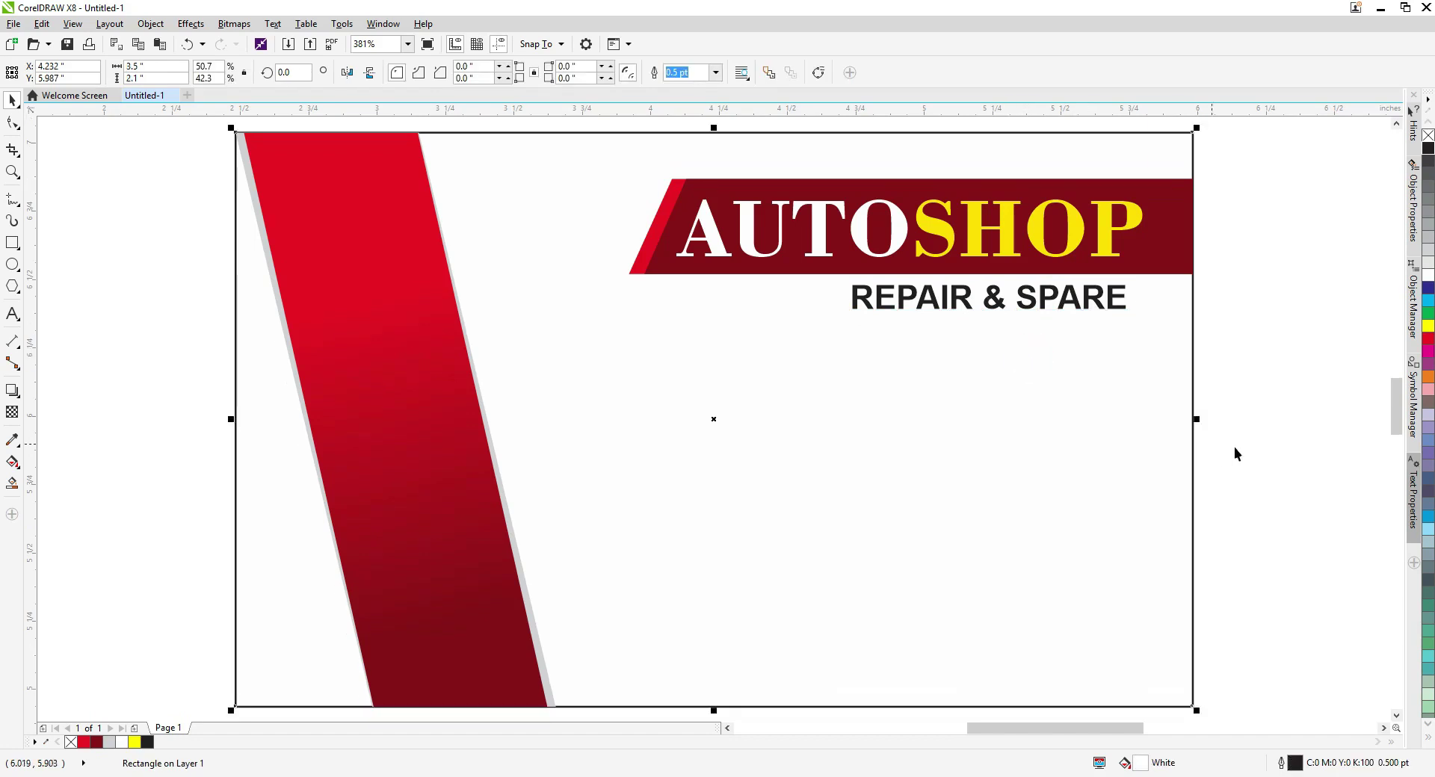
left_click(1204, 452)
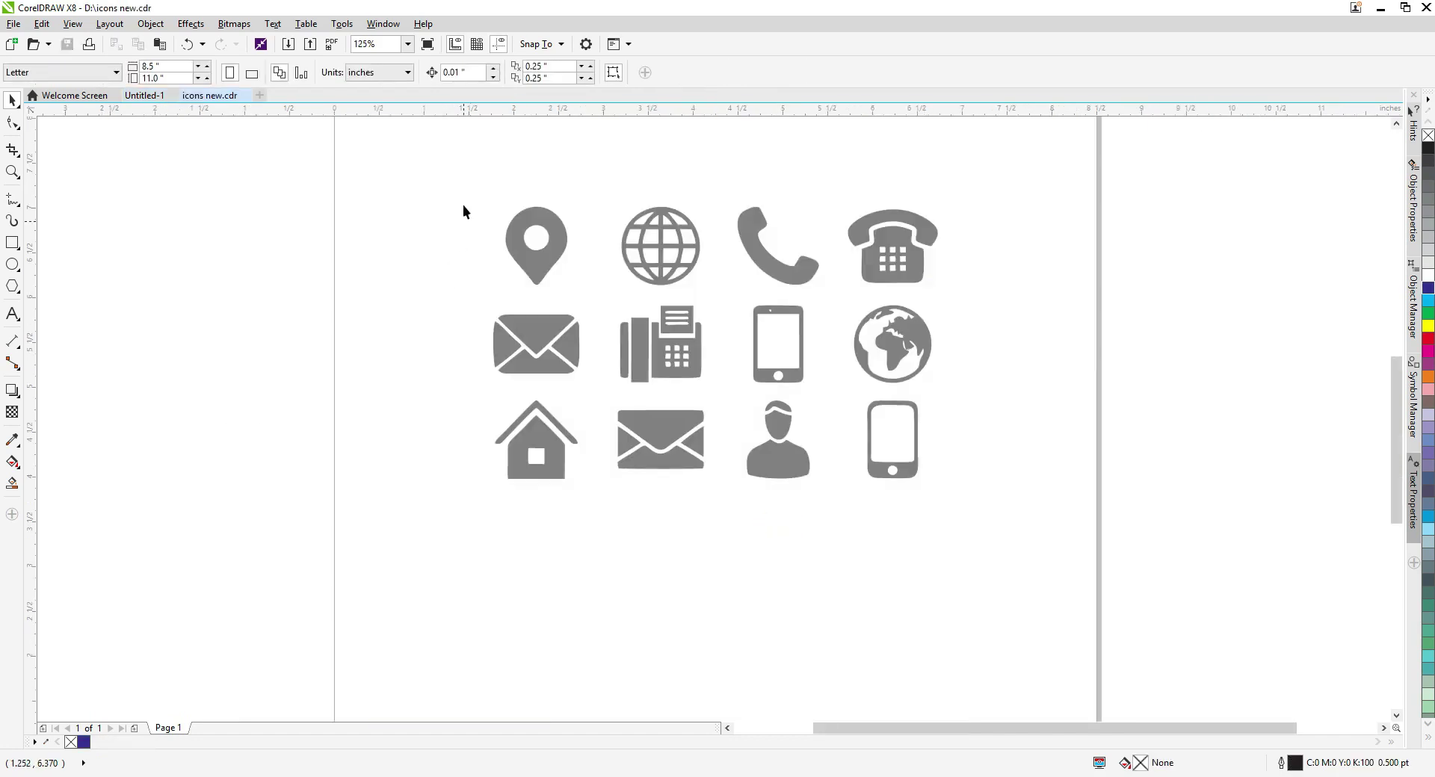
Copy the phone, envelope, pin and globe icons from icons new.cdr onto the business card.
left_click_drag(463, 197, 825, 308)
key("ctrl+g")
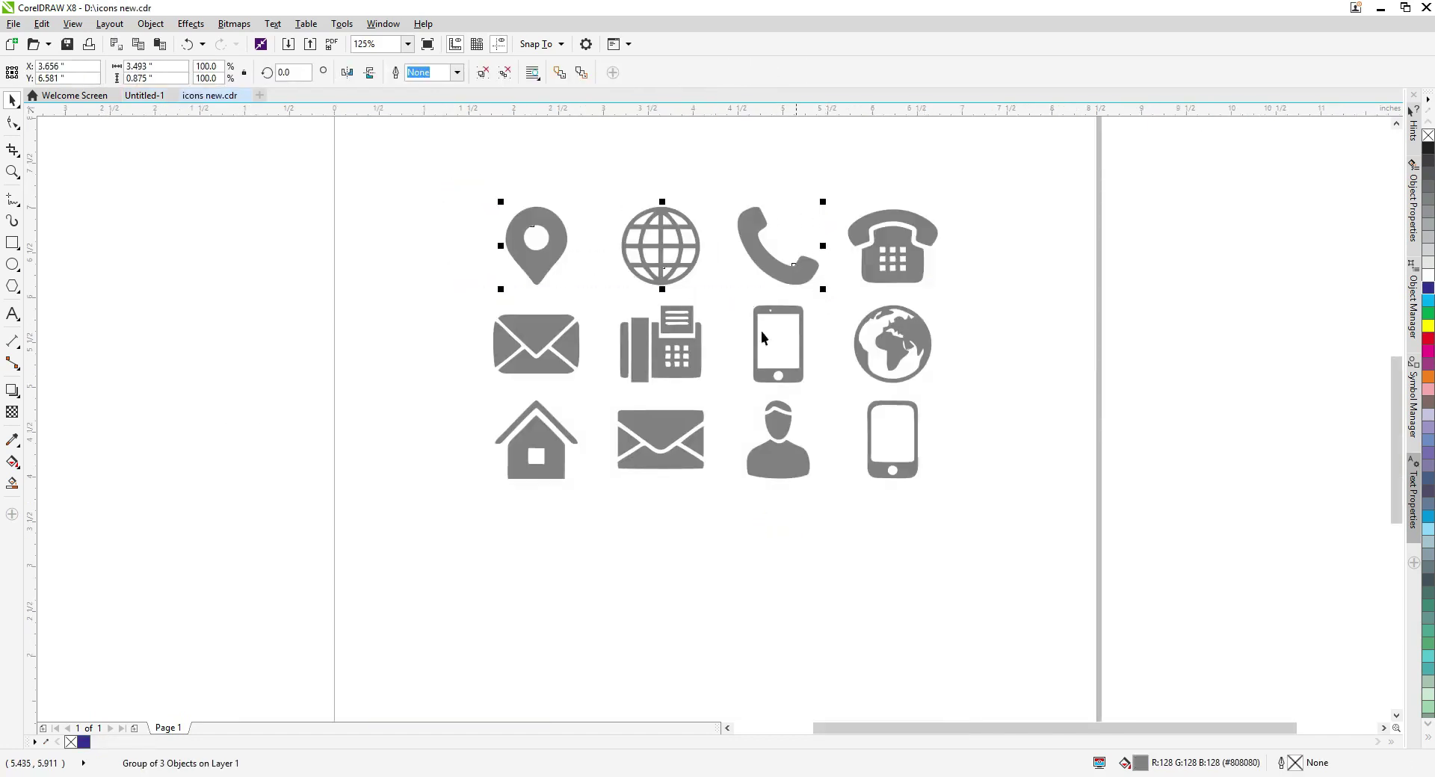
left_click(667, 440, "shift")
left_click_drag(675, 263, 679, 224)
key("ctrl+z")
key("ctrl+c")
key("ctrl+Tab")
key("ctrl+v")
Shrink the pasted icons, ungroup them, and stack them in a vertical column.
left_click_drag(688, 507, 739, 437)
scroll(570, 401, "up", 2)
scroll(657, 407, "up", 2)
left_click_drag(628, 323, 633, 435)
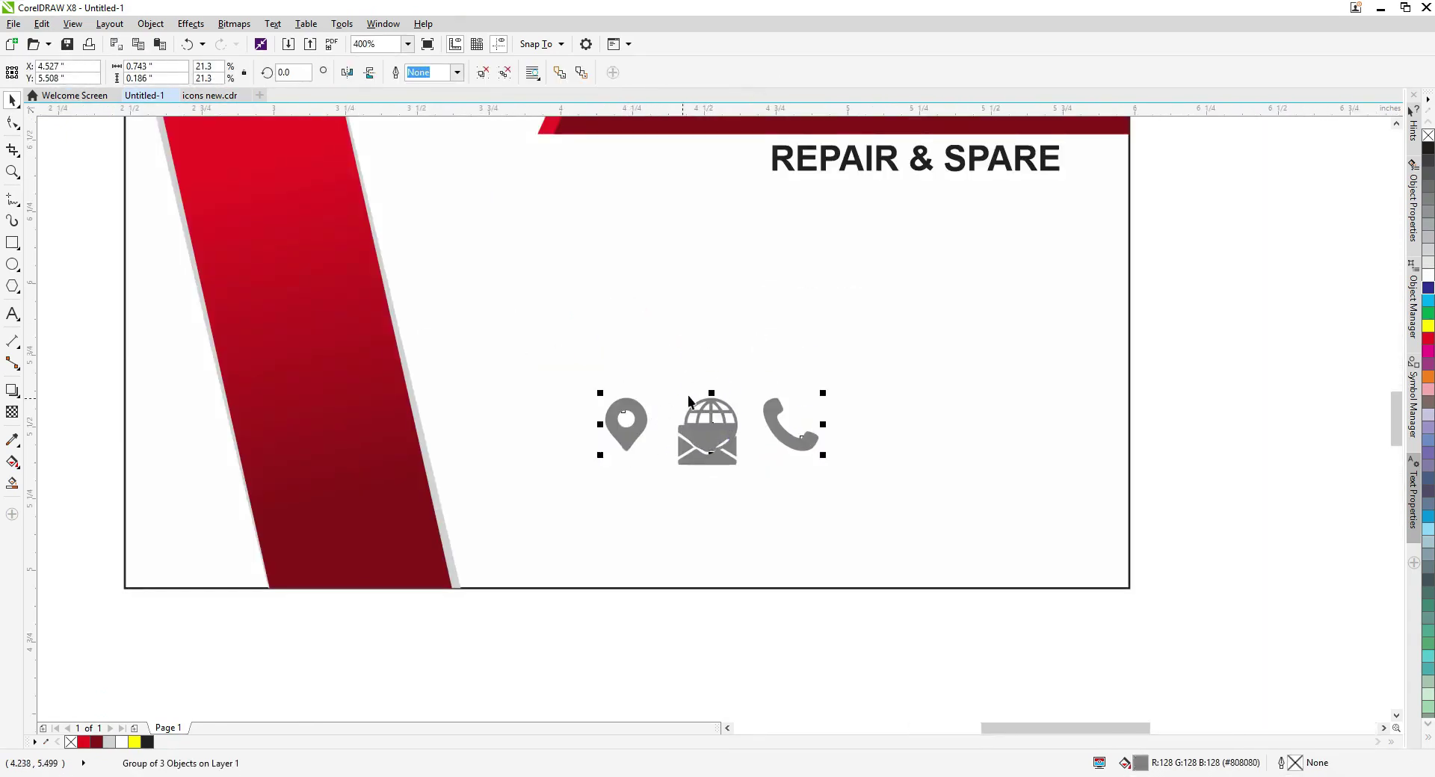
key("ctrl+u")
left_click_drag(707, 411, 639, 344)
left_click_drag(770, 407, 592, 281)
left_click(647, 374)
left_click_drag(638, 353, 631, 477)
left_click_drag(707, 445, 622, 357)
scroll(620, 390, "down", 2)
Shrink the icon column slightly, lower the globe a little, and move the column further left.
left_click_drag(579, 310, 714, 586)
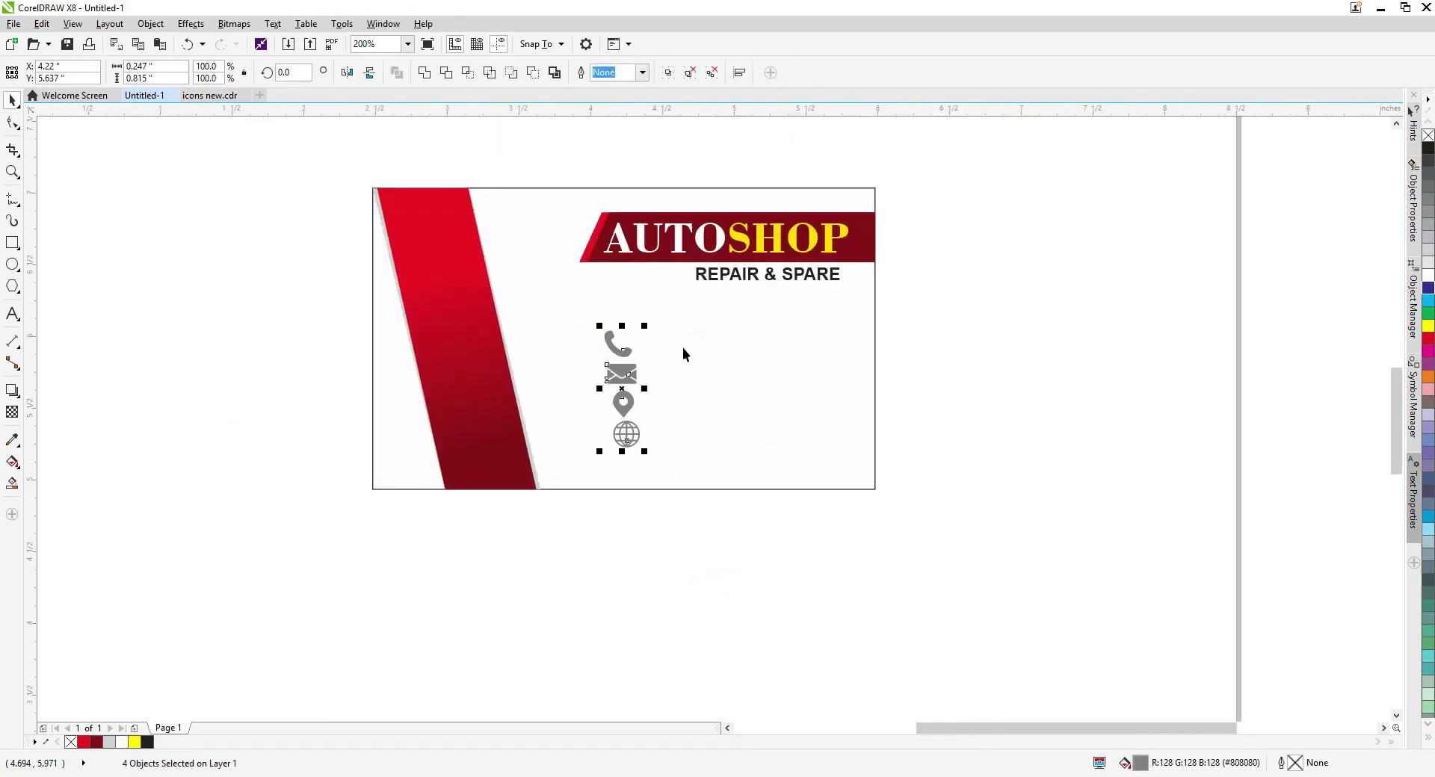
left_click_drag(644, 325, 641, 330)
left_click(618, 513)
left_click(615, 426)
left_click_drag(624, 423, 623, 439)
left_click_drag(680, 518, 592, 344)
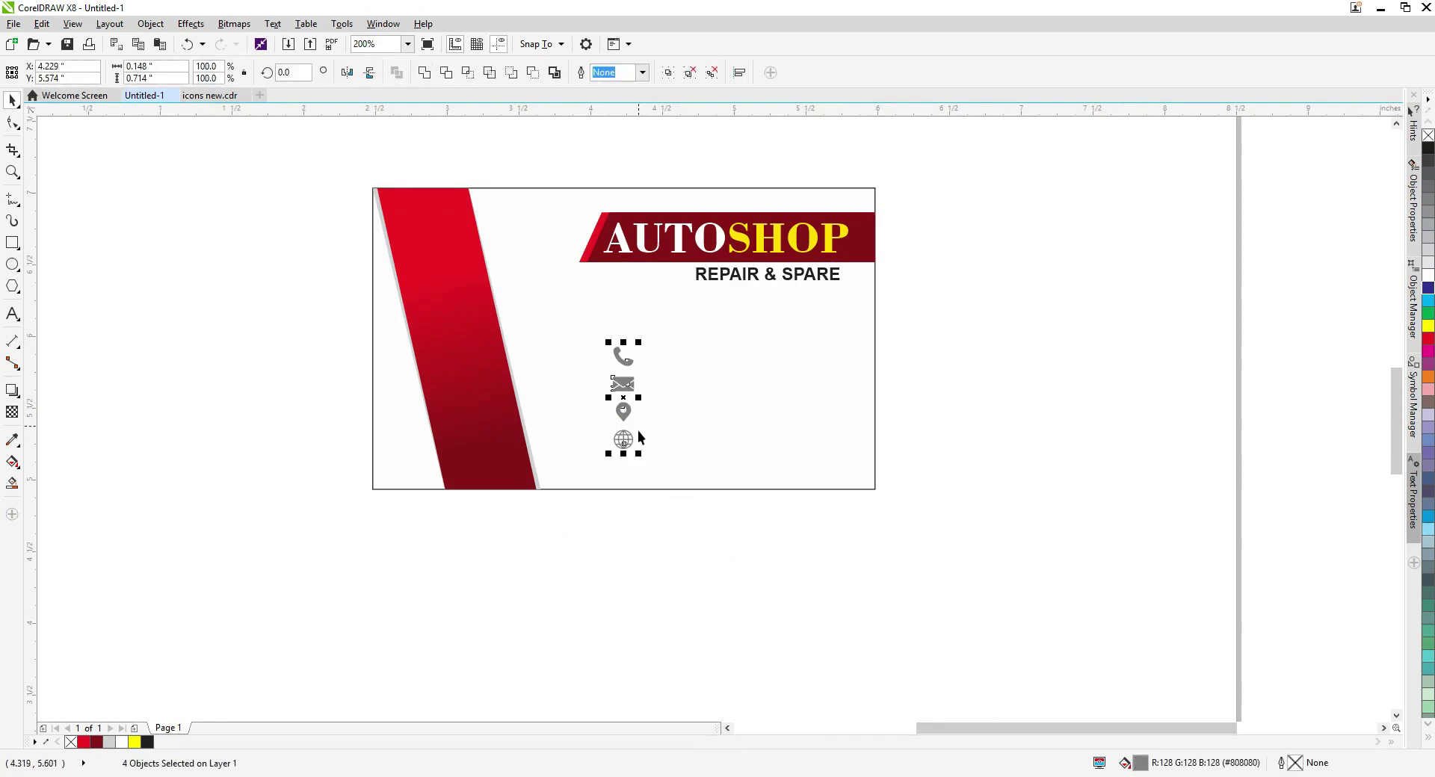
scroll(640, 426, "up", 2)
left_click_drag(616, 478, 544, 468)
left_click(549, 570)
Draw a dark red, outline-free rounded square behind the phone icon.
left_click(537, 262)
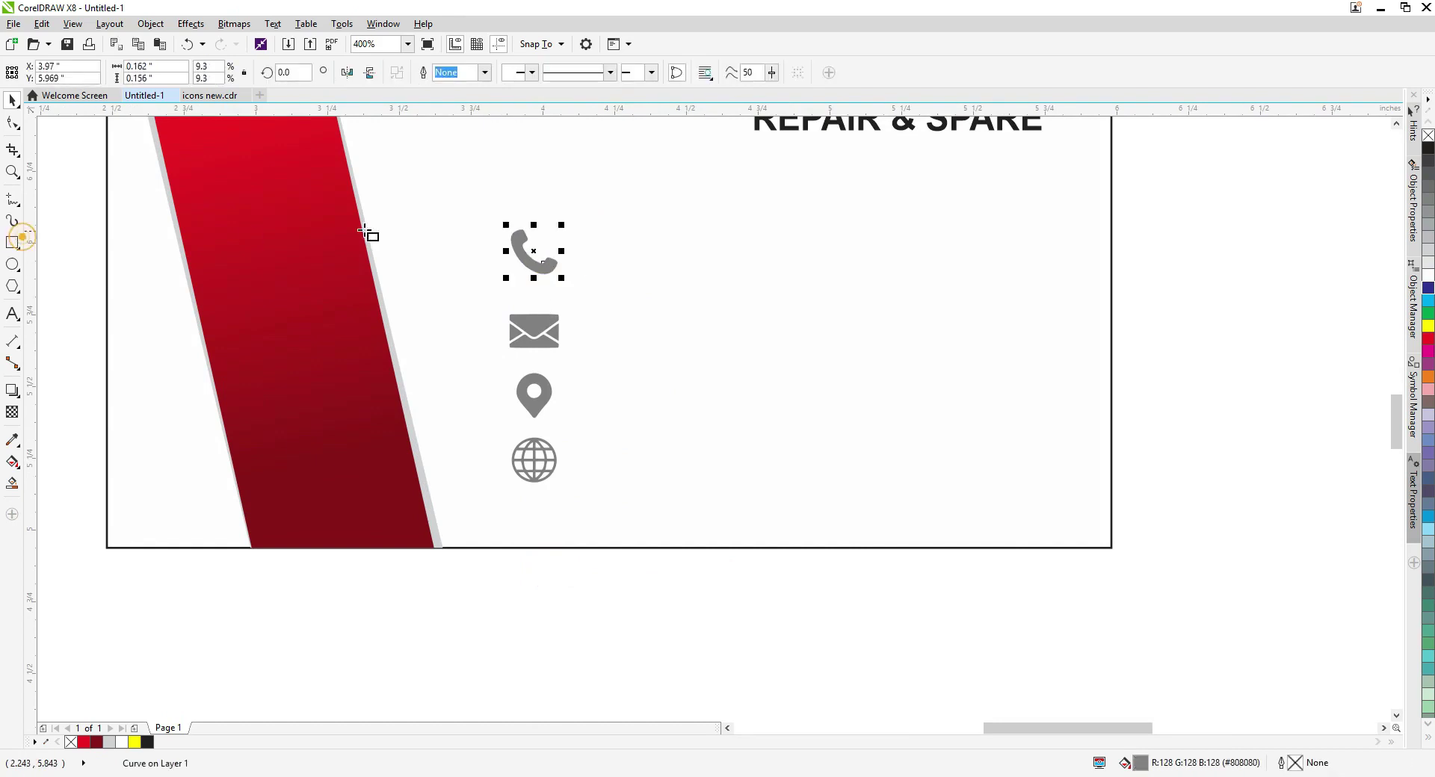
scroll(520, 231, "up", 1)
left_click_drag(479, 198, 621, 346)
left_click(93, 742)
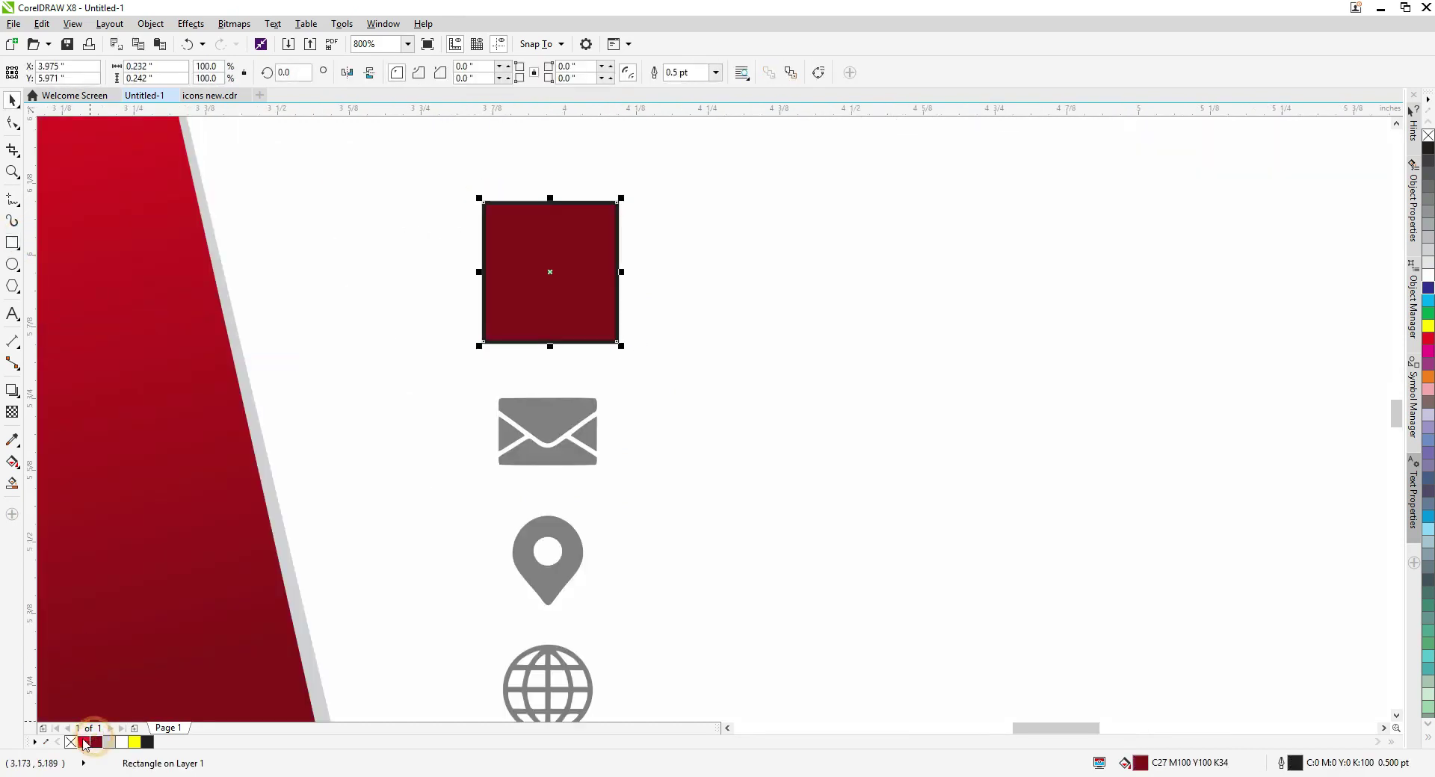
key("Escape")
key("shift+Page_Down")
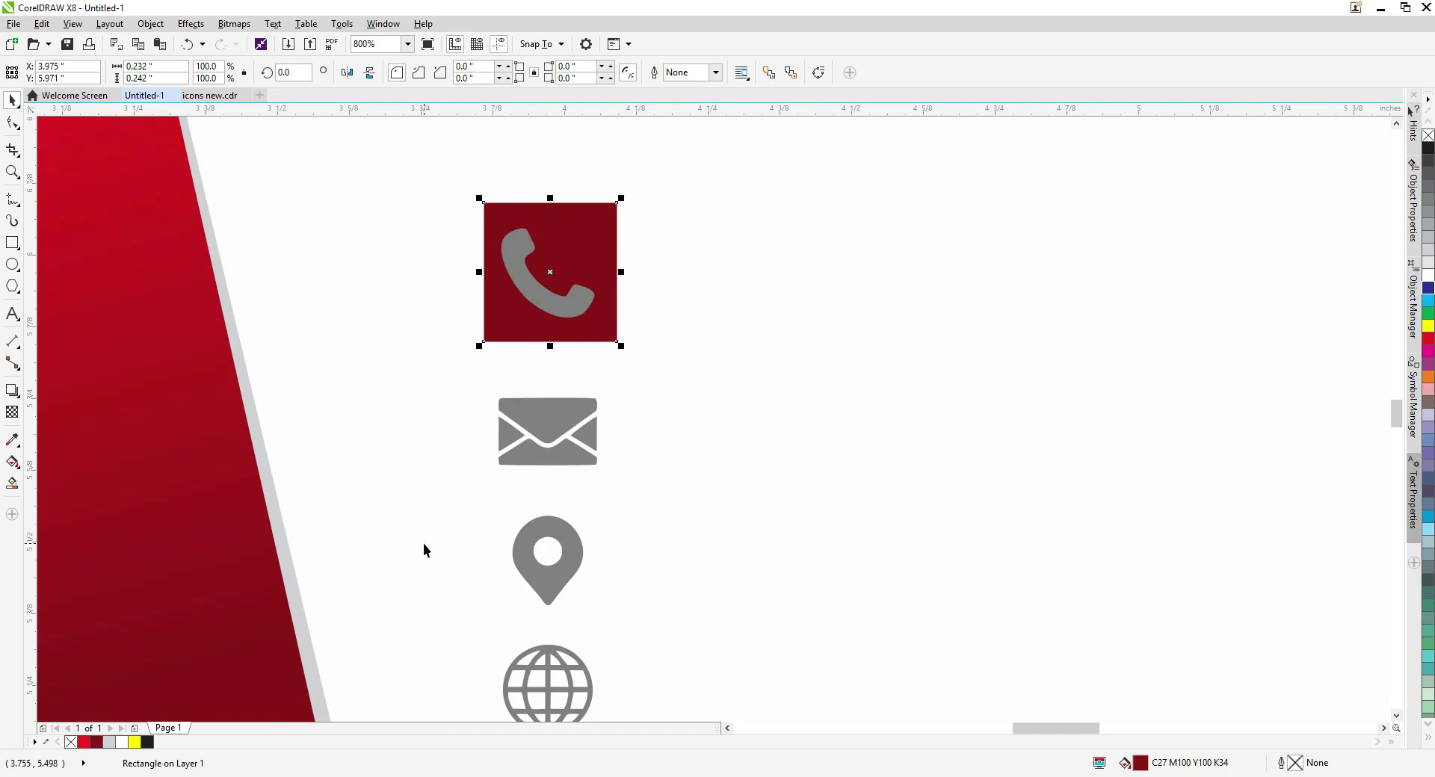
left_click_drag(613, 218, 616, 211)
key("space")
Size the rounded square to 0.2 inch, enlarge it around the phone, and add a small dash to its right.
left_click(157, 65)
type("0.2")
key("Return")
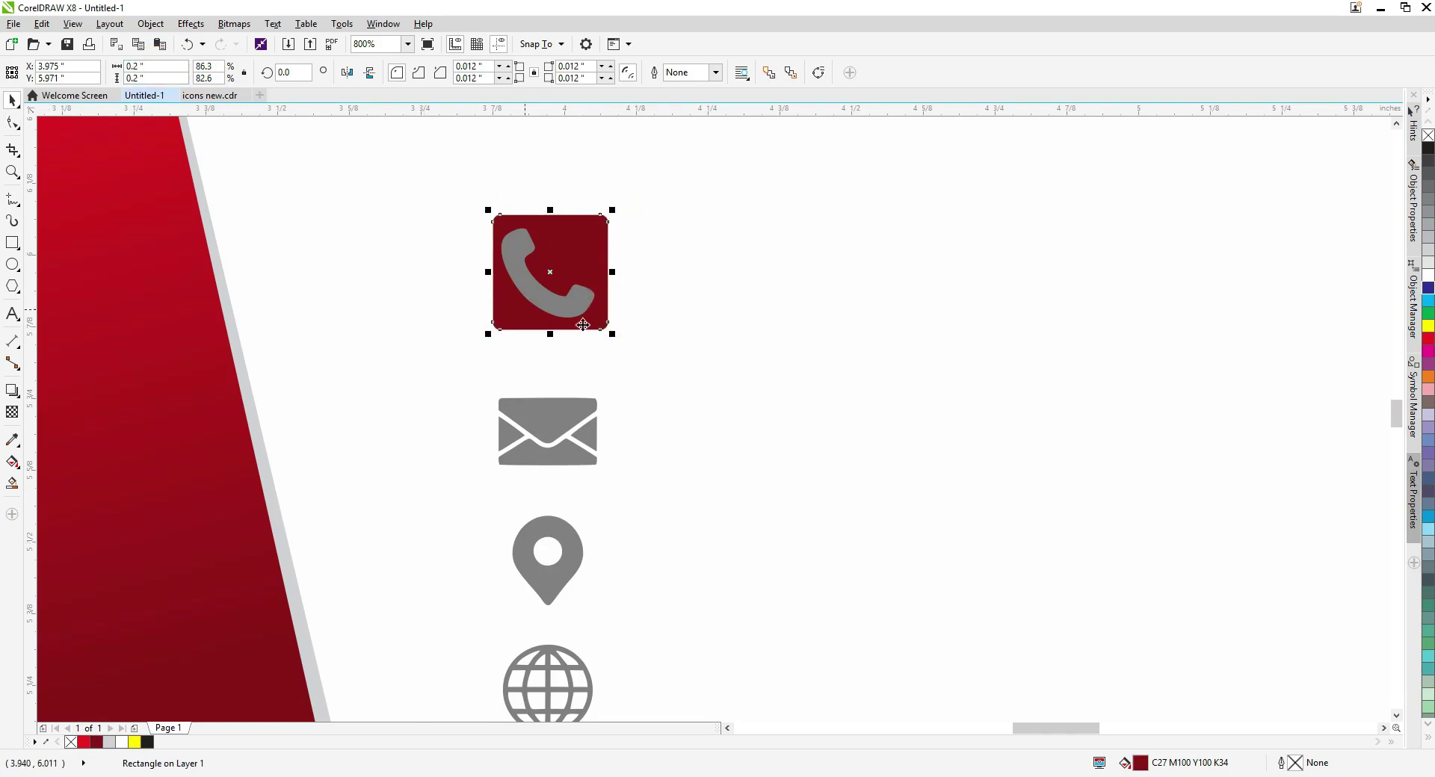
left_click_drag(618, 337, 643, 363)
left_click_drag(562, 278, 694, 303)
Group the phone square with its dash and shrink the group slightly.
scroll(756, 289, "down", 1)
scroll(678, 282, "up", 2)
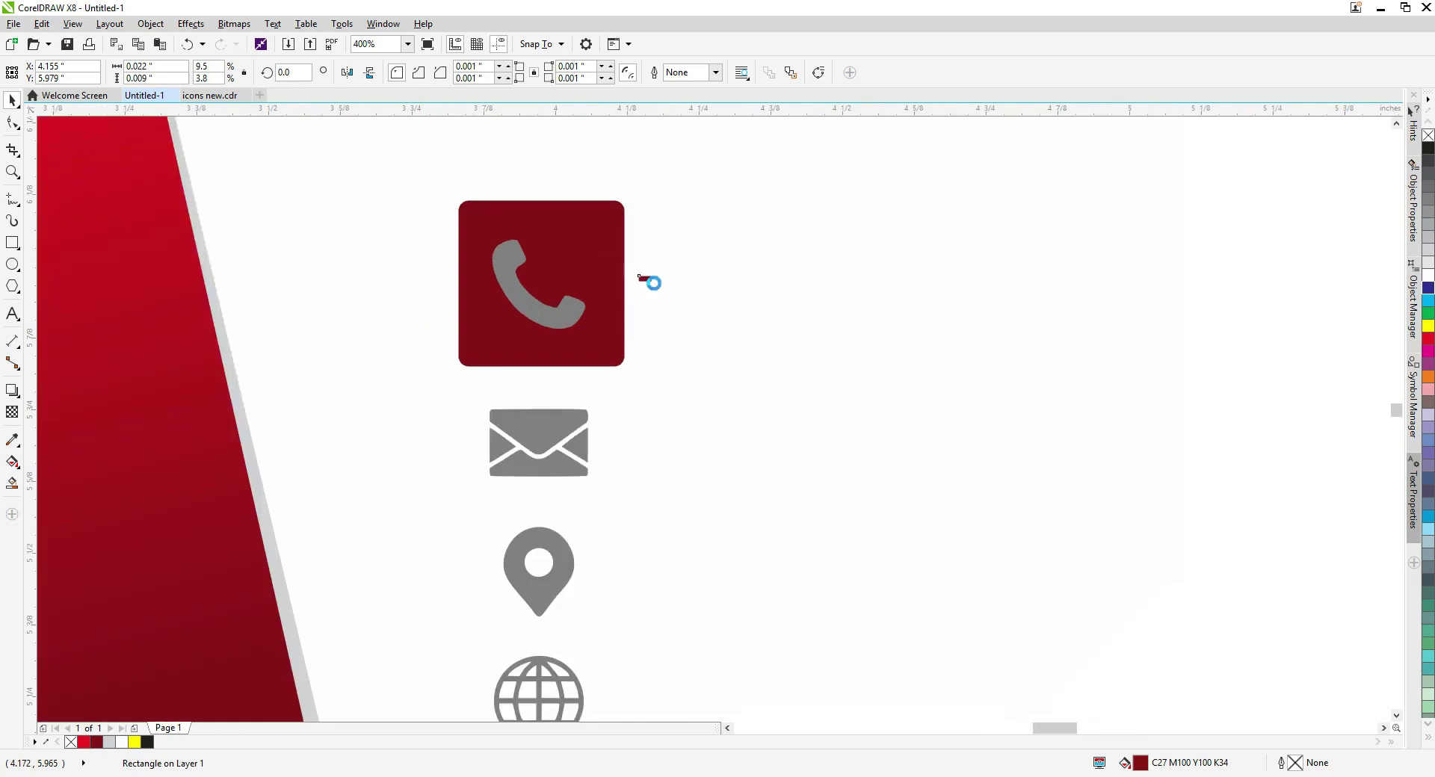
left_click(567, 308, "shift")
scroll(528, 280, "down", 1)
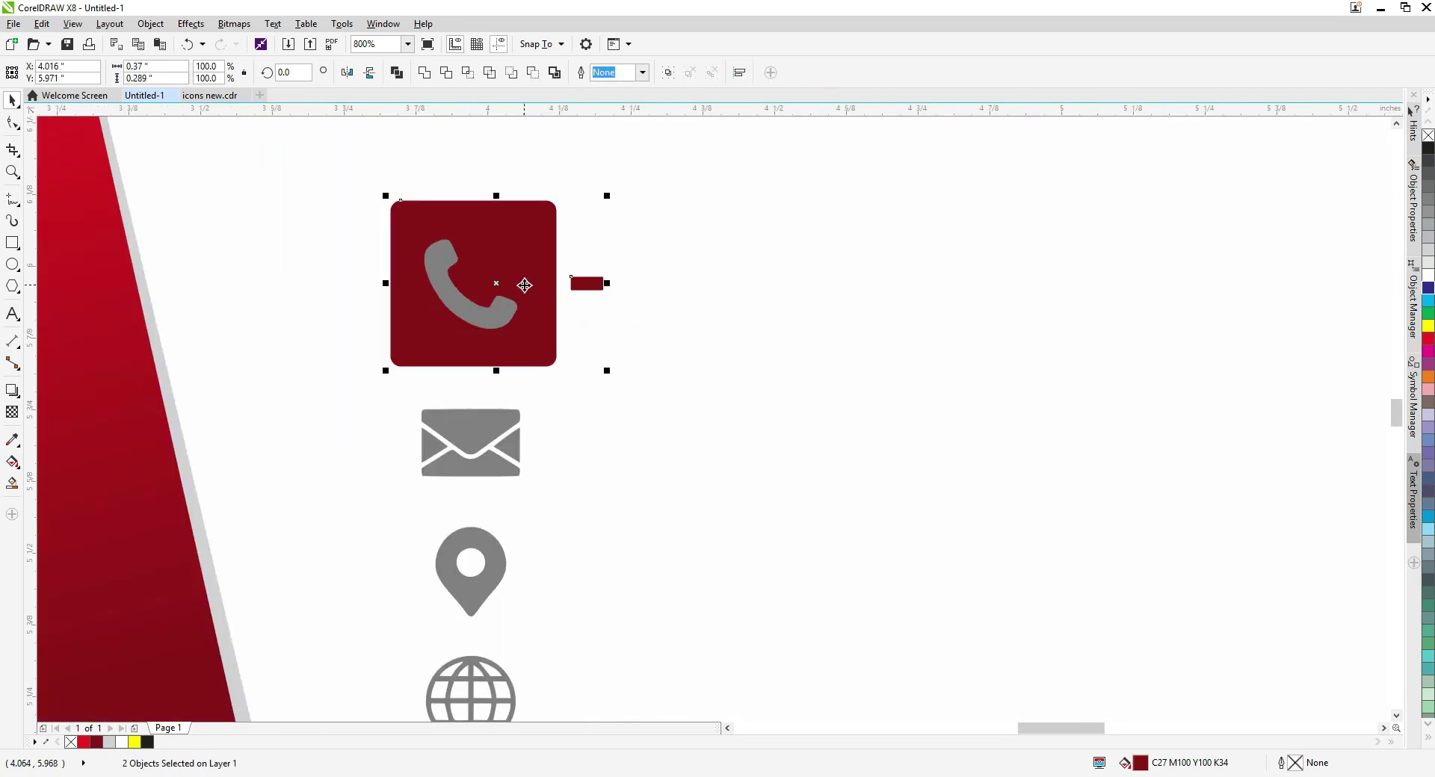
key("ctrl+g")
left_click_drag(607, 369, 578, 348)
Copy the square group onto the envelope, pin and globe icons, shrink all four and send them behind.
scroll(503, 294, "down", 1)
left_click_drag(503, 295, 505, 378)
key("ctrl+r")
key("ctrl+r")
left_click(497, 378, "shift")
left_click(510, 471, "shift")
left_click(499, 281, "shift")
left_click_drag(547, 585, 534, 538)
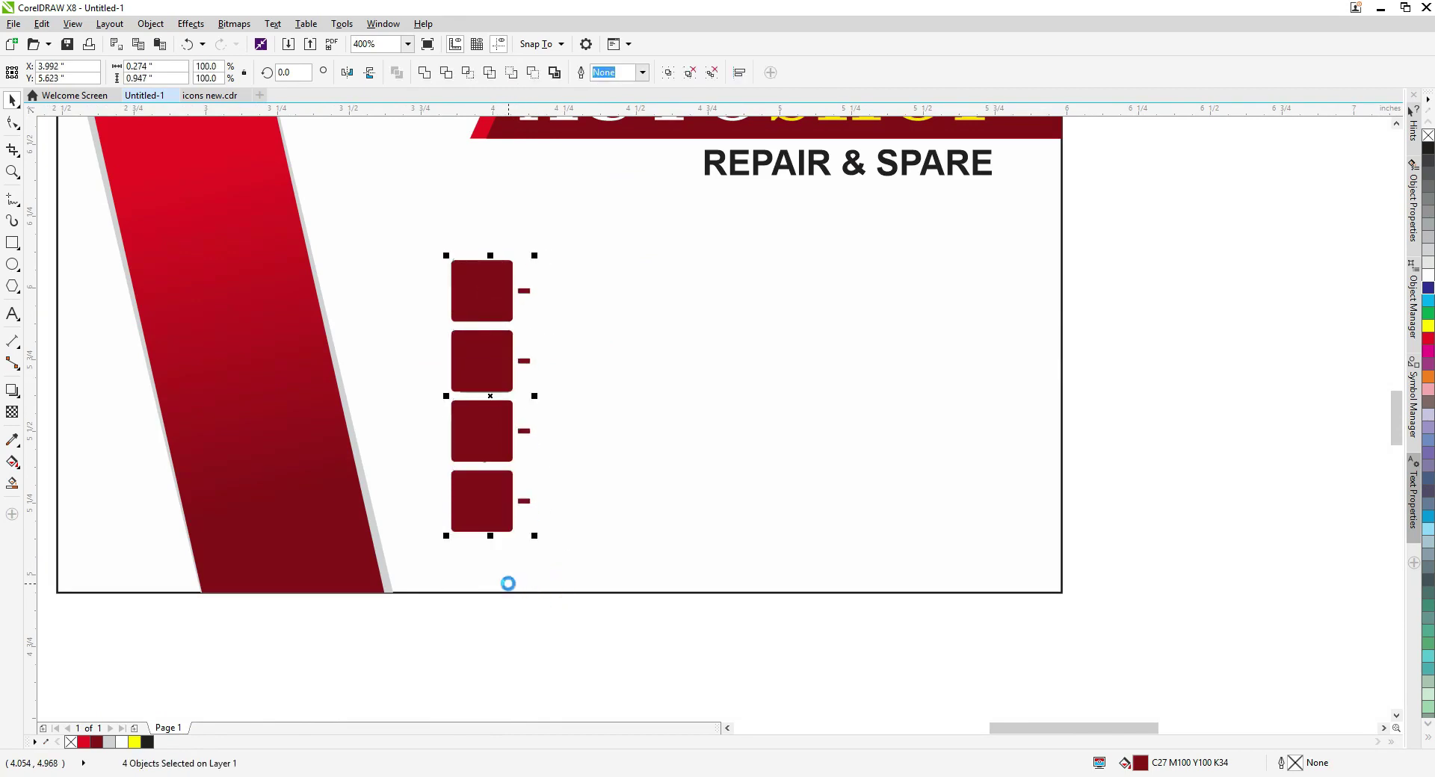
key("shift+Page_Down")
Shrink the globe, pin and envelope icons slightly by the same amount.
left_click(485, 515)
scroll(485, 515, "up", 1)
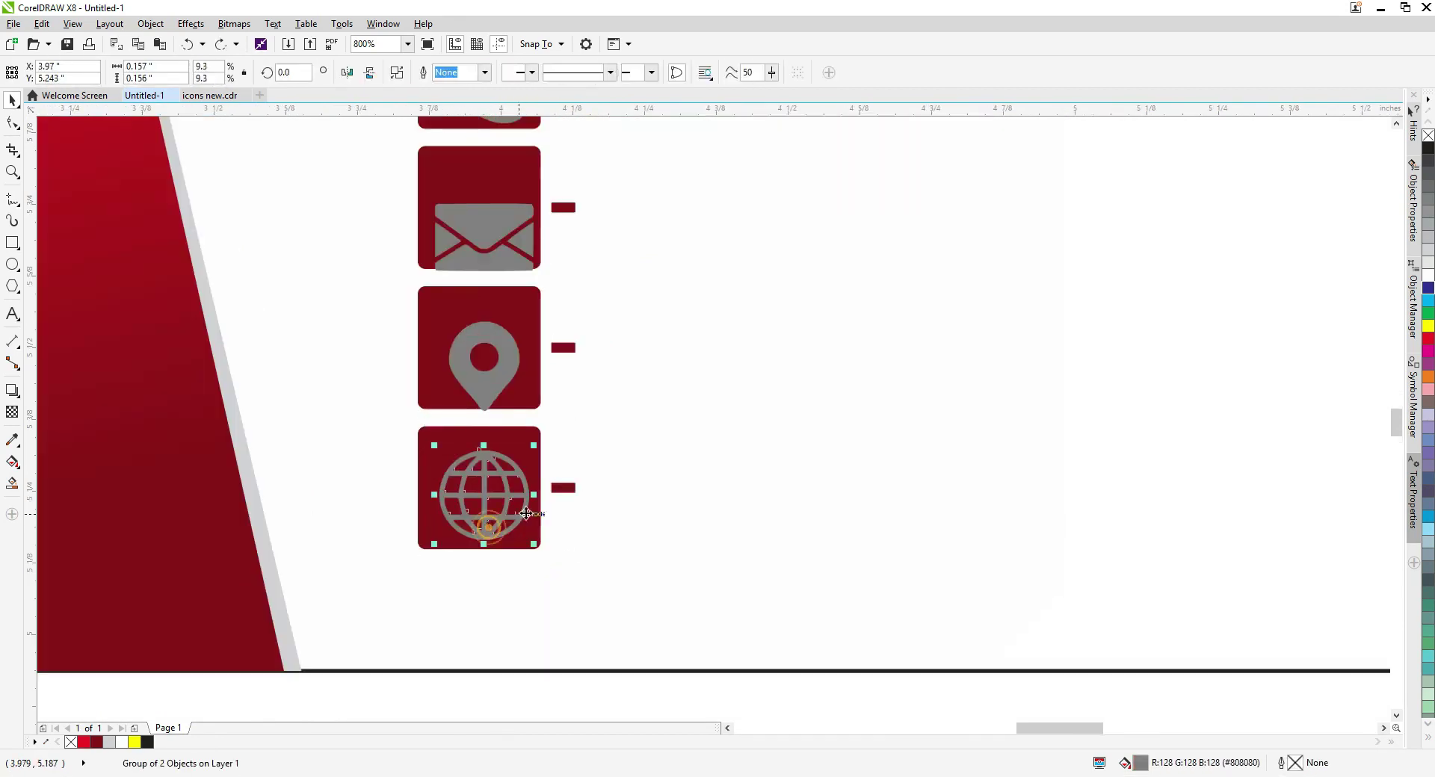
left_click_drag(537, 542, 530, 535)
left_click(486, 378)
key("ctrl+r")
left_click(487, 227)
key("ctrl+r")
Vertically centre each icon within its dark red square.
left_click(490, 166, "shift")
key("e")
left_click(487, 377)
left_click(481, 342, "shift")
key("e")
left_click(485, 515)
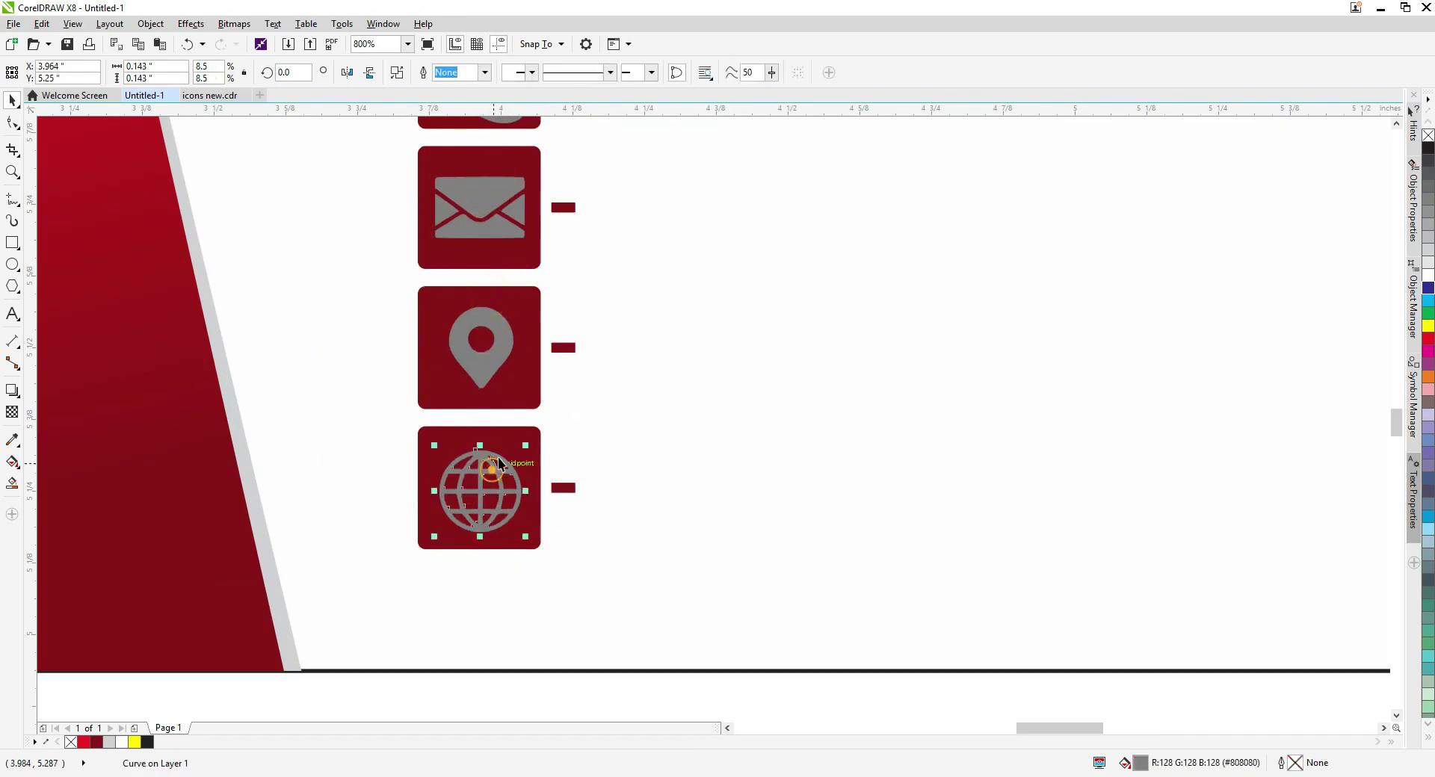
left_click(486, 434, "shift")
key("e")
Make the phone, envelope, pin and globe symbols white.
scroll(486, 434, "up", 3)
left_click(506, 240)
left_click(596, 323)
left_click(527, 299)
scroll(504, 339, "down", 2)
left_click(493, 375, "shift")
left_click(494, 444, "shift")
left_click(486, 524, "shift")
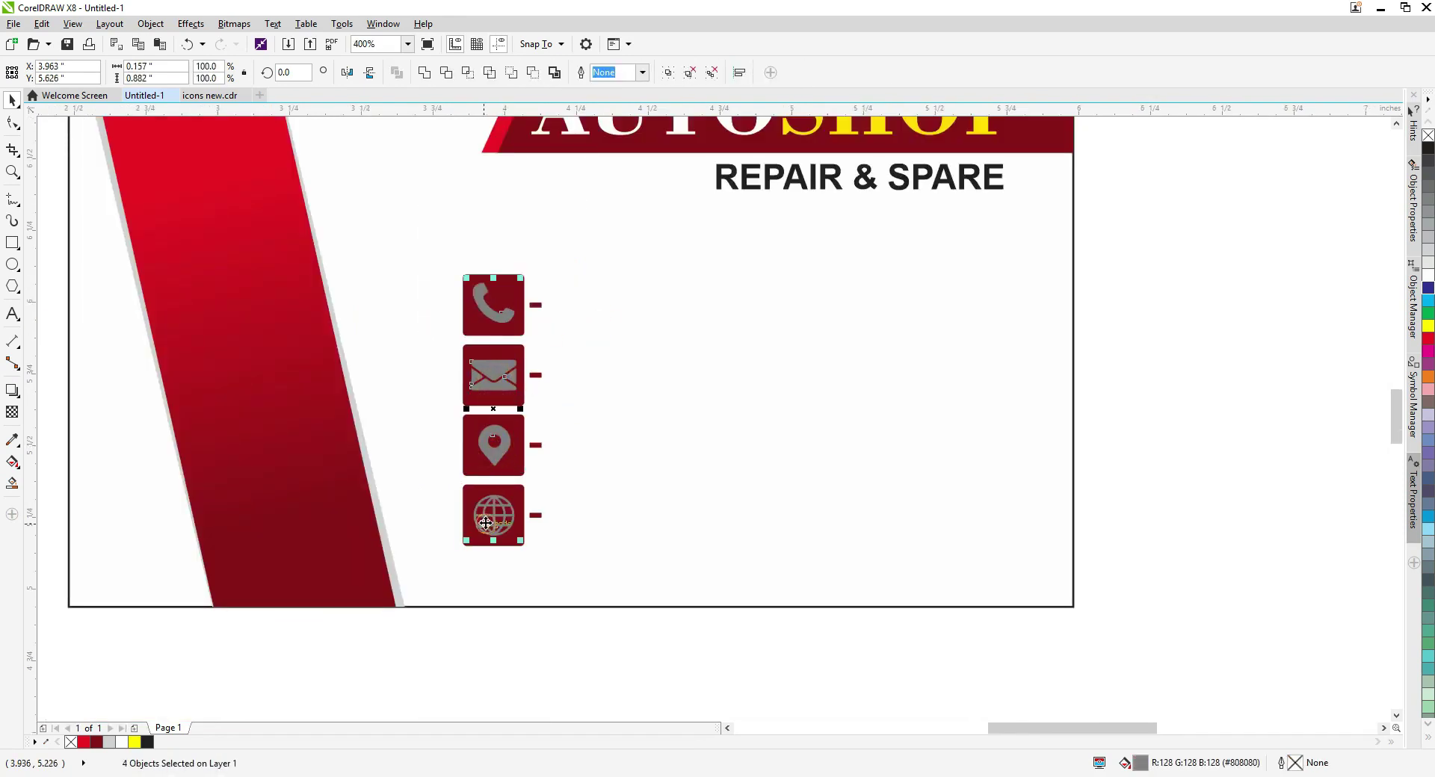
left_click(124, 741)
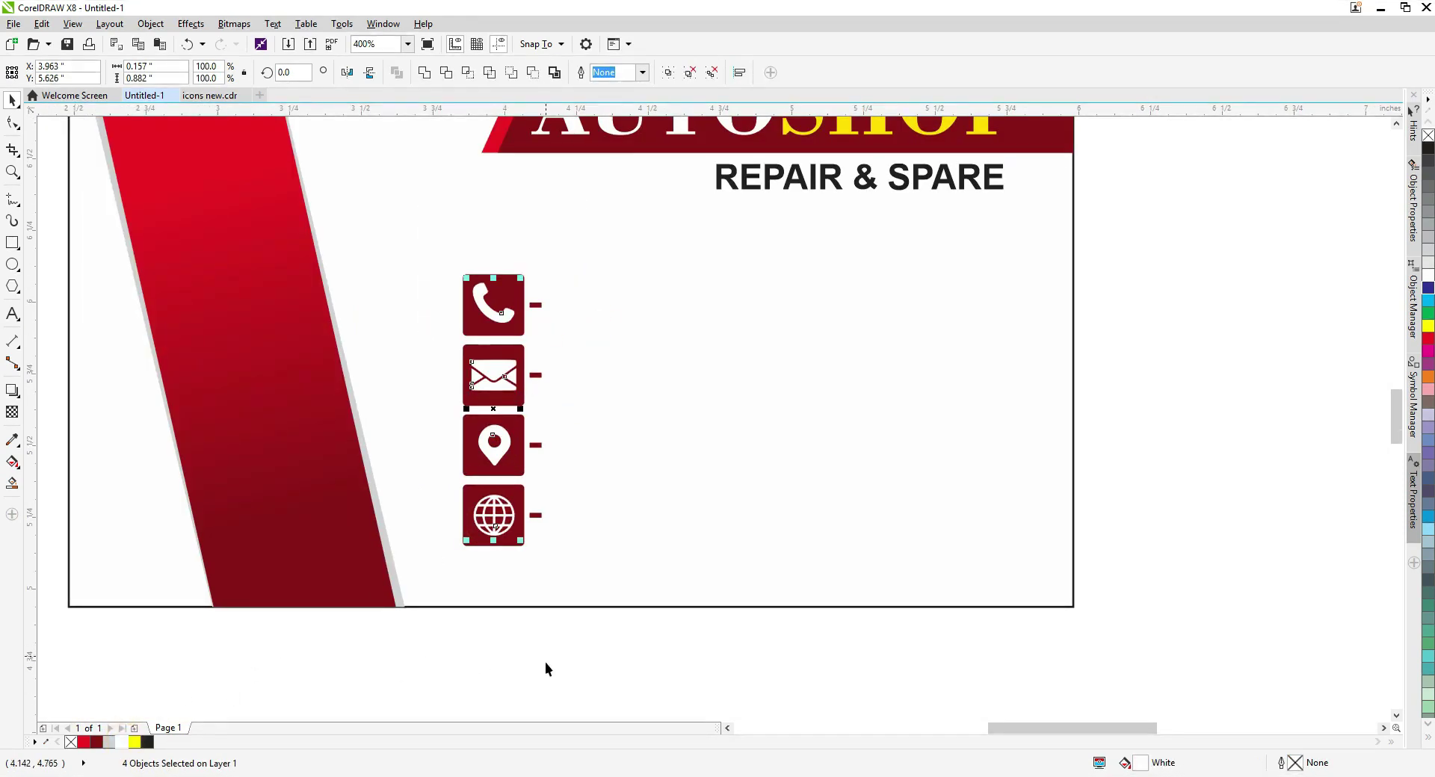
Undo the accidental rescaling of the icon symbols.
left_click_drag(521, 543, 570, 461)
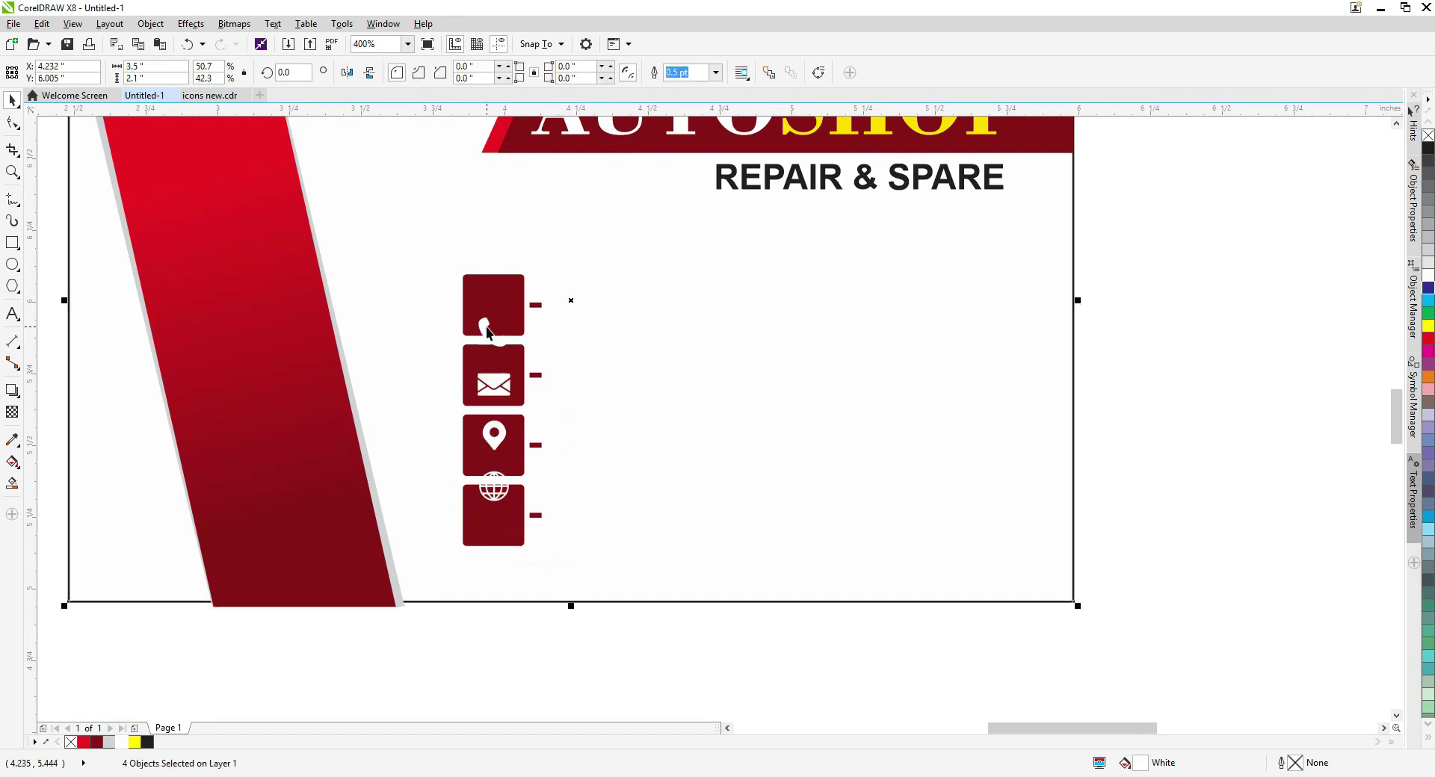
key("ctrl+z")
left_click(505, 443)
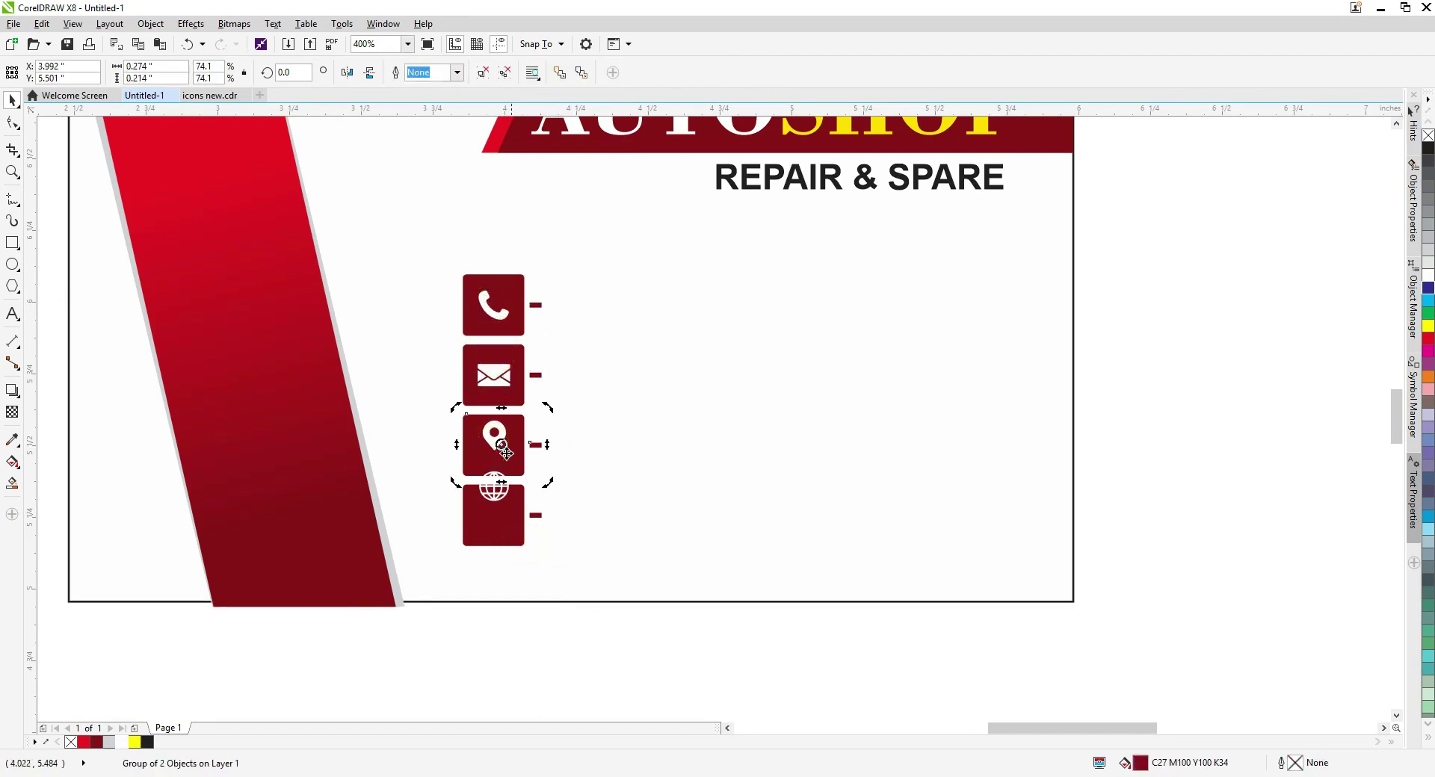
key("ctrl+z")
key("ctrl+z")
key("ctrl+z")
key("ctrl+z")
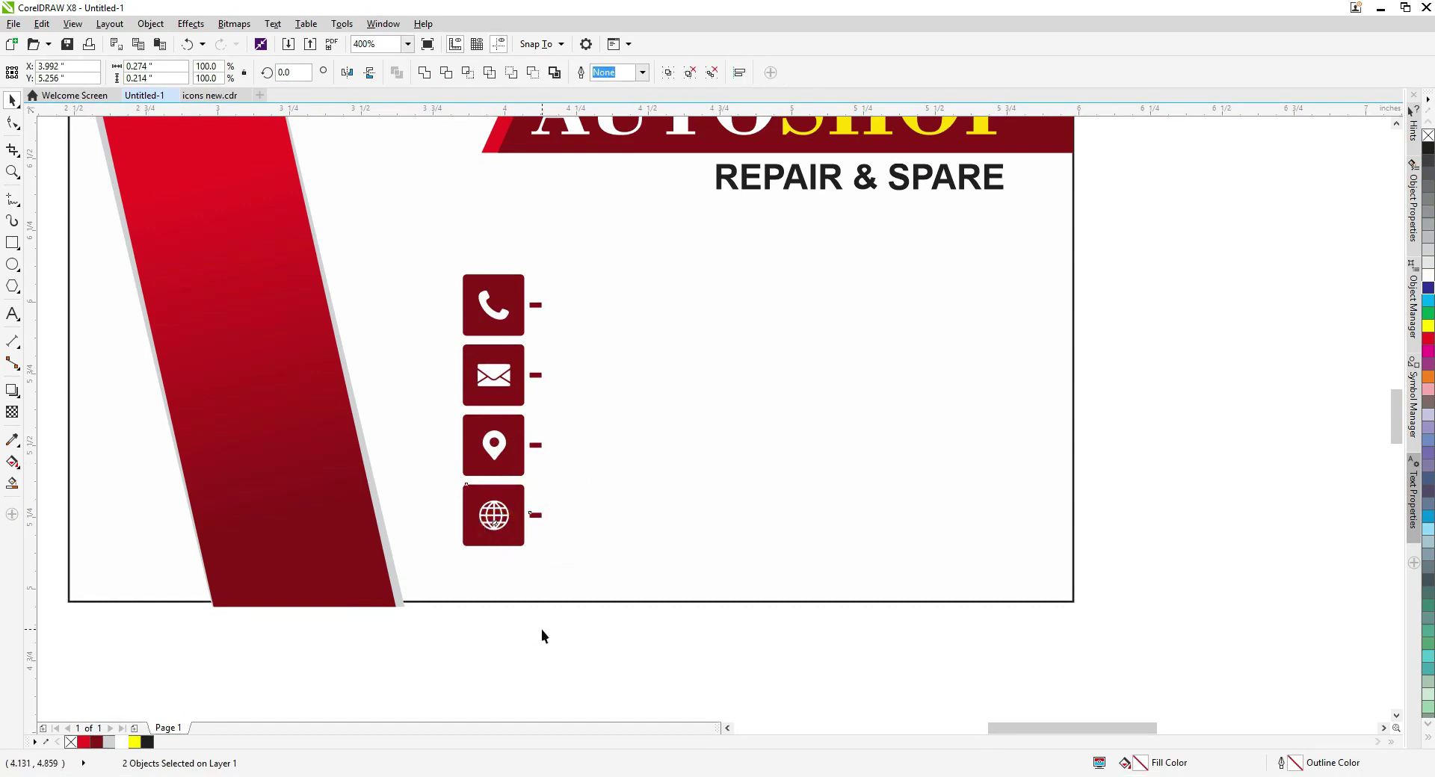
Space the icon rows evenly and drop a copy of REPAIR & SPARE beside the phone icon.
left_click(541, 629)
left_click_drag(653, 656, 507, 514)
left_click(505, 452, "shift")
left_click(527, 326, "shift")
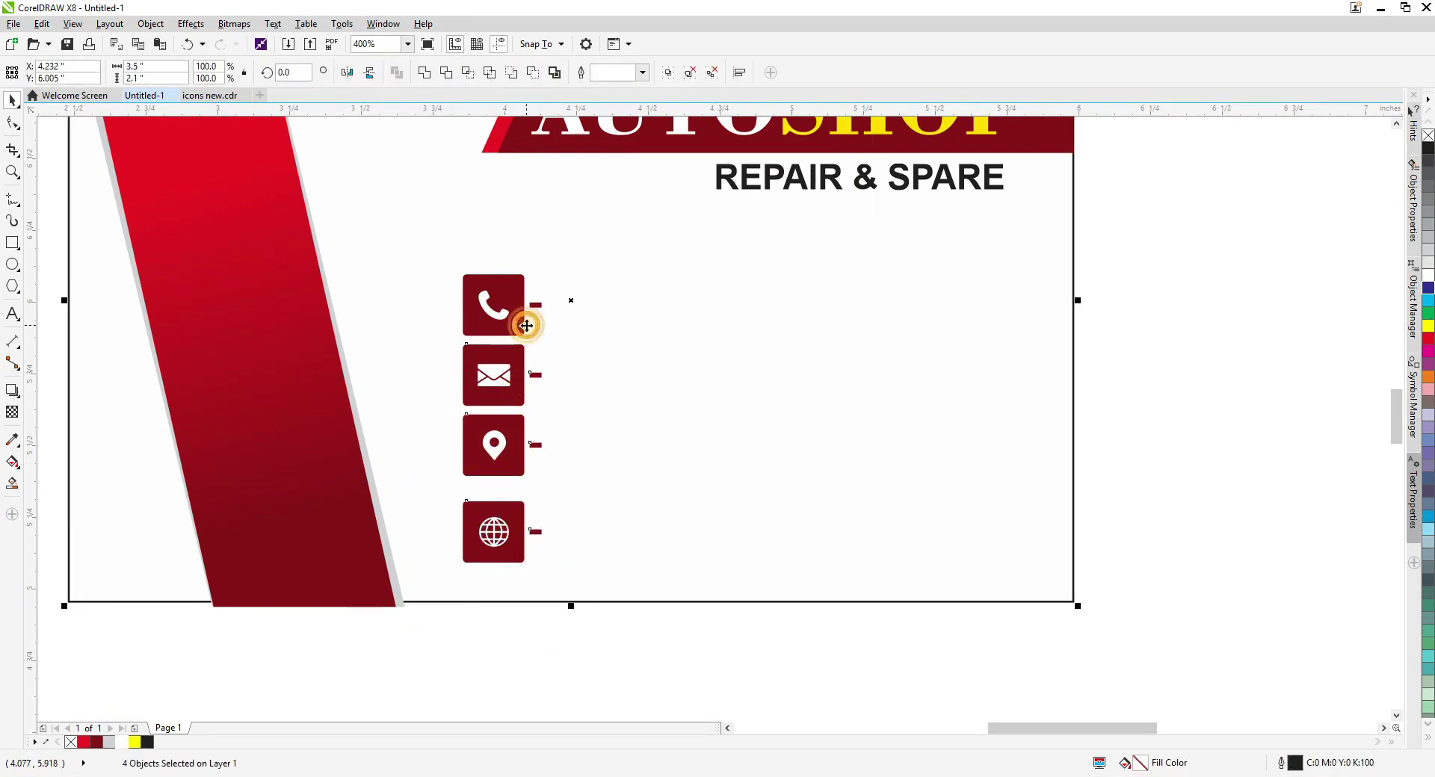
left_click(493, 538)
left_click(501, 456, "shift")
left_click_drag(493, 375, 493, 381)
left_click_drag(494, 447, 493, 458)
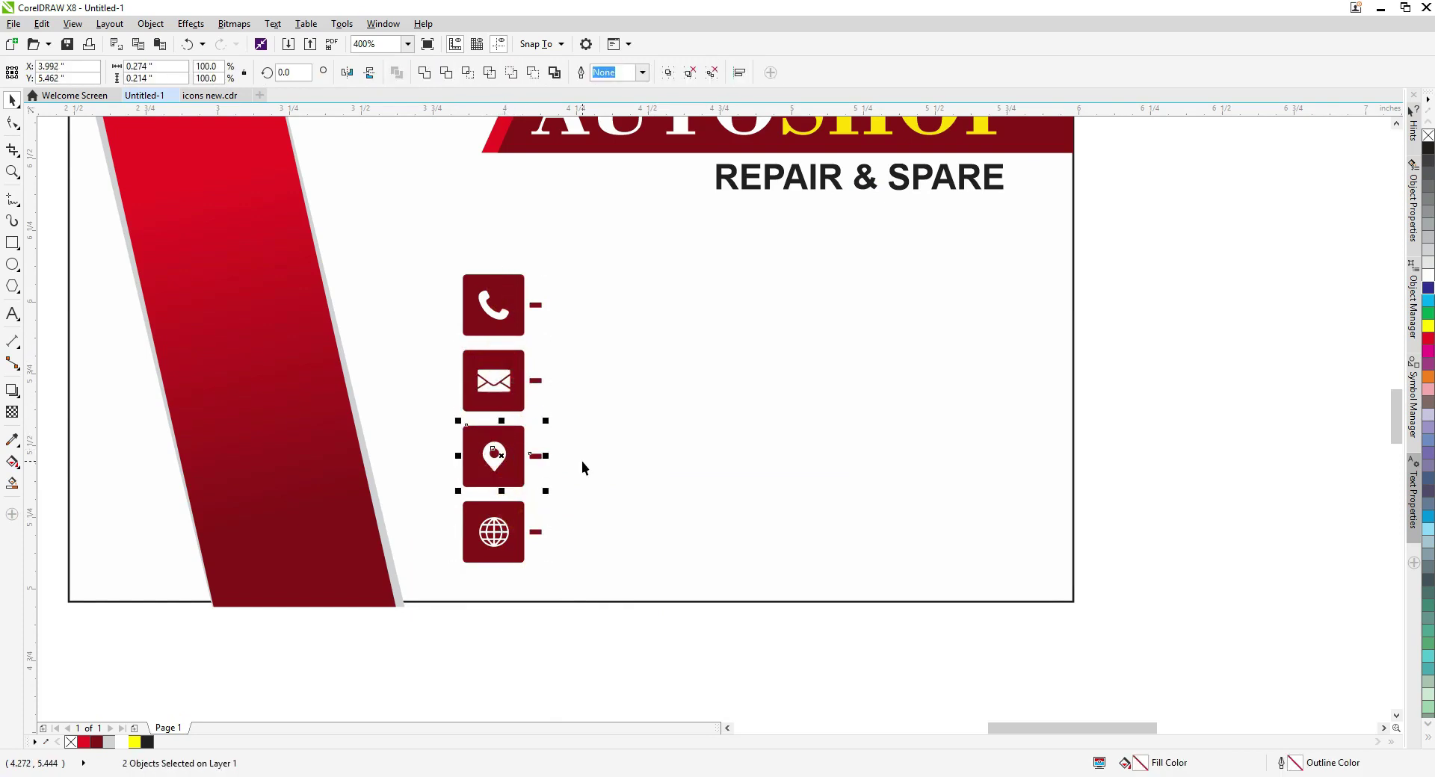
left_click_drag(767, 195, 607, 317)
right_click(607, 316)
Replace the text beside the phone icon with the shop's phone numbers and enlarge it.
left_click(752, 333)
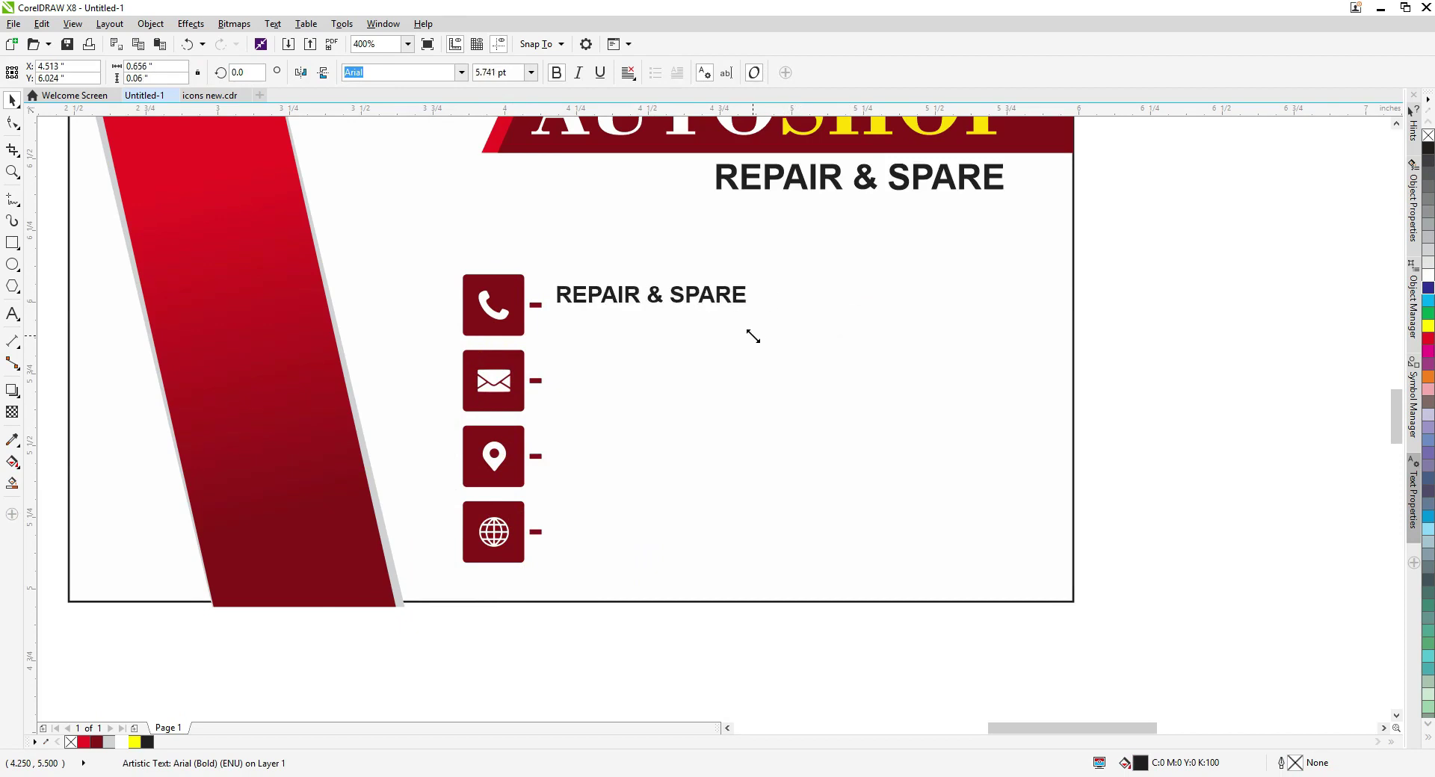
left_click(653, 297)
scroll(654, 298, "up", 2)
double_click(660, 302)
left_click_drag(653, 291, 653, 308)
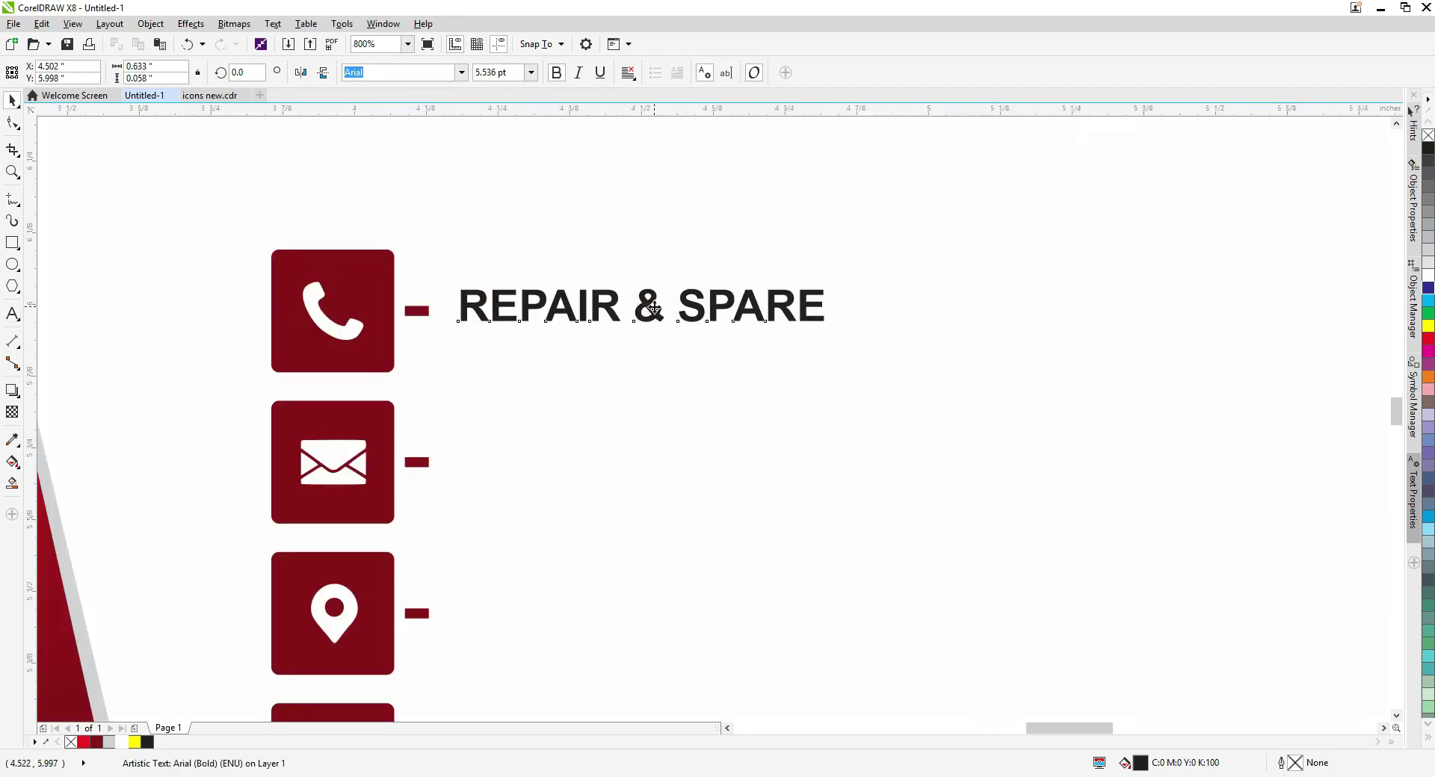
double_click(676, 311)
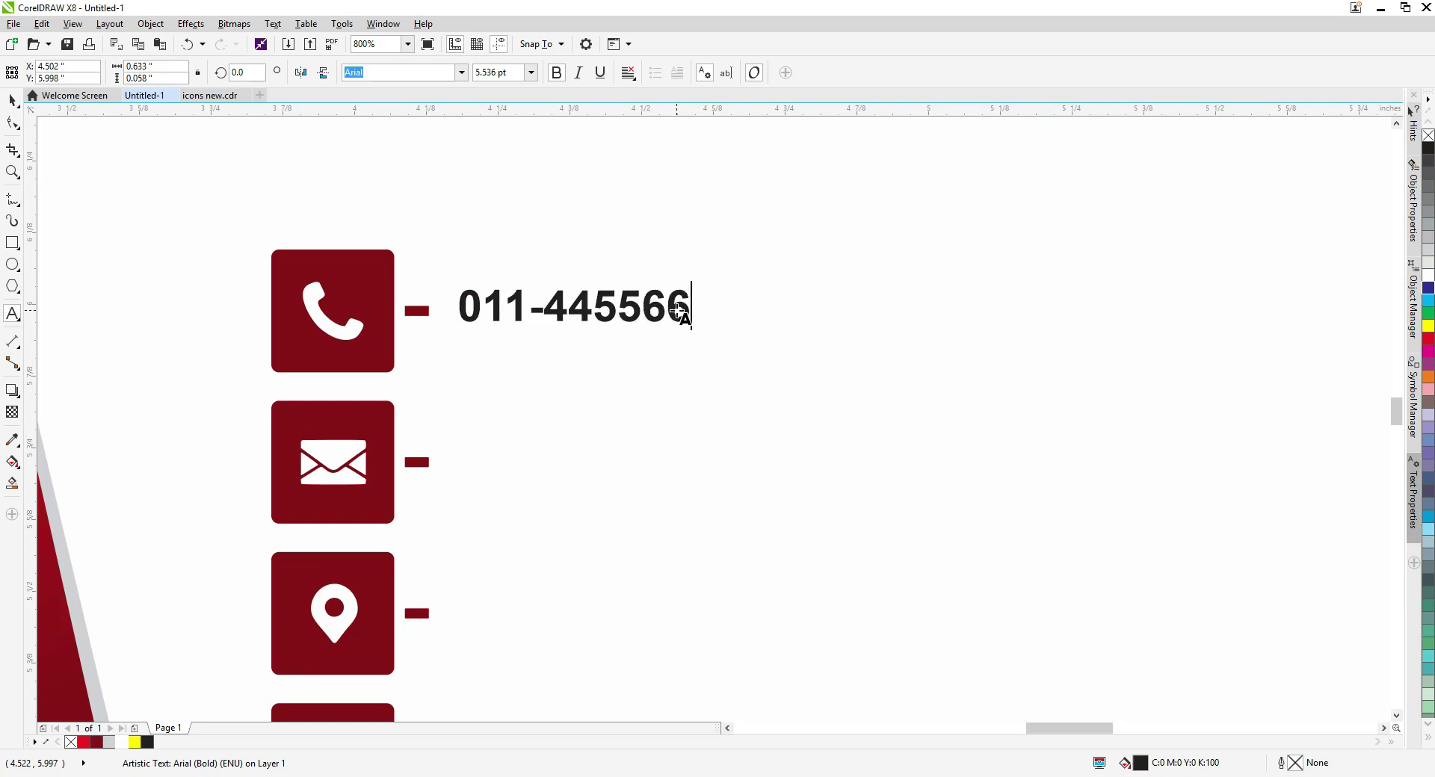
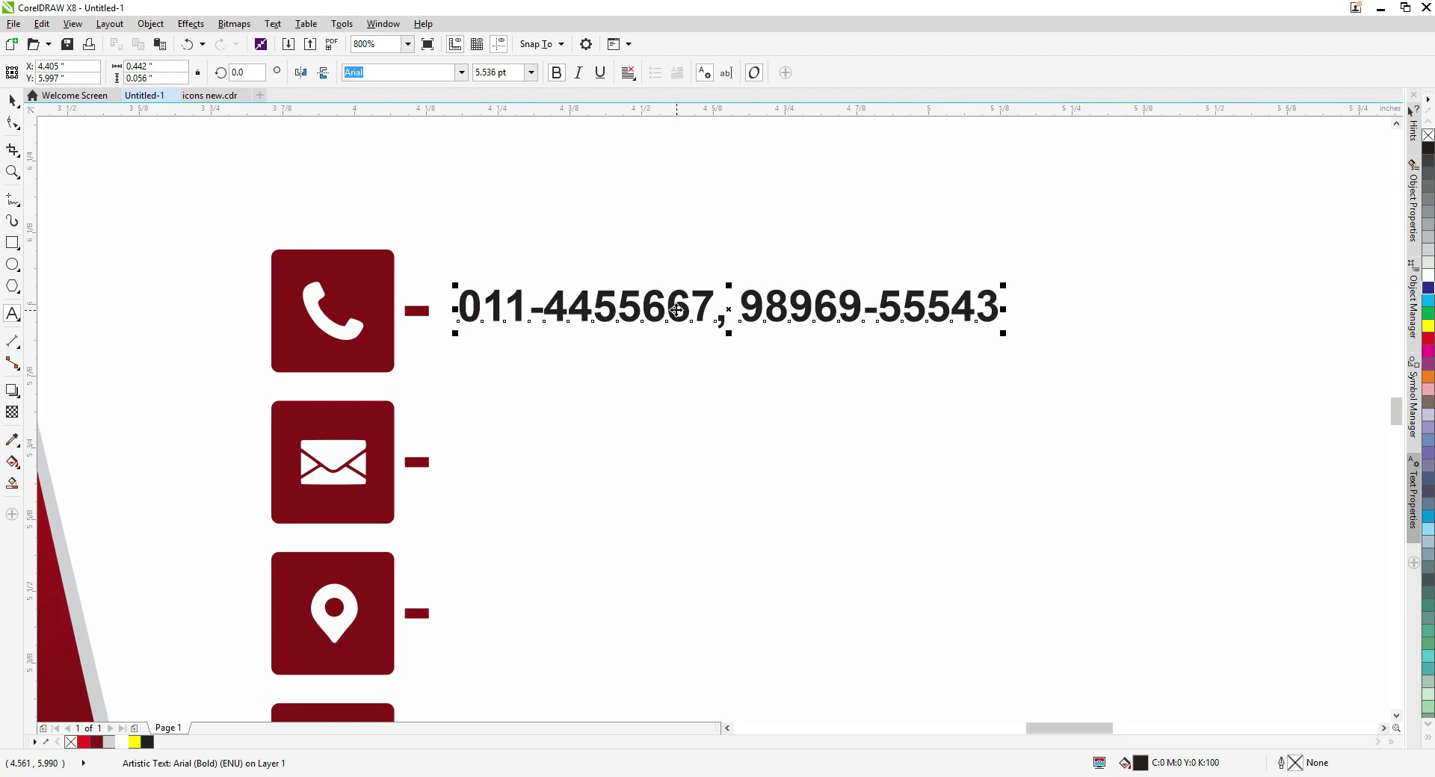
scroll(676, 310, "down", 2)
left_click_drag(823, 333, 824, 404)
Enter the shop's e-mail beside the envelope, then copy that line to the pin row for the street address.
double_click(618, 400)
key("ctrl+a")
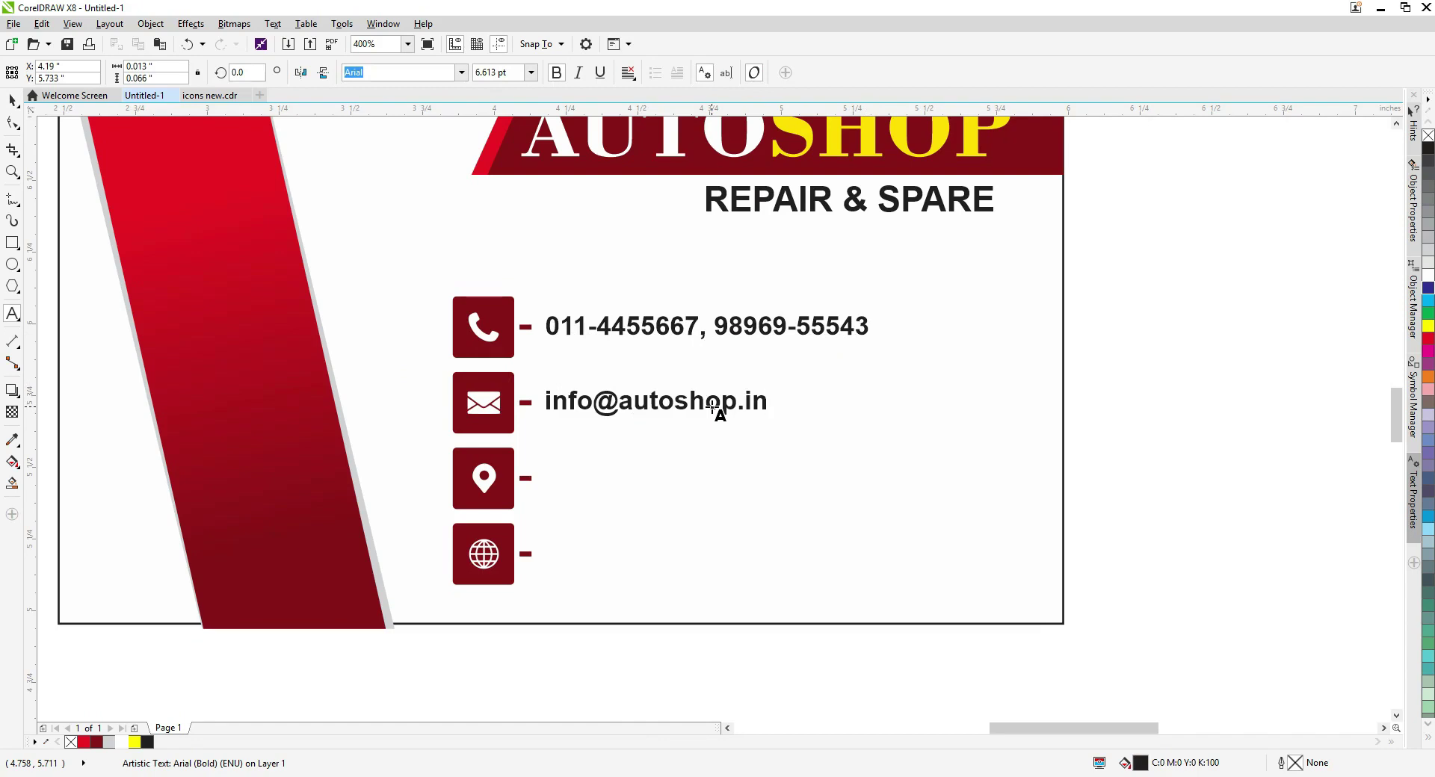
left_click_drag(712, 404, 611, 490)
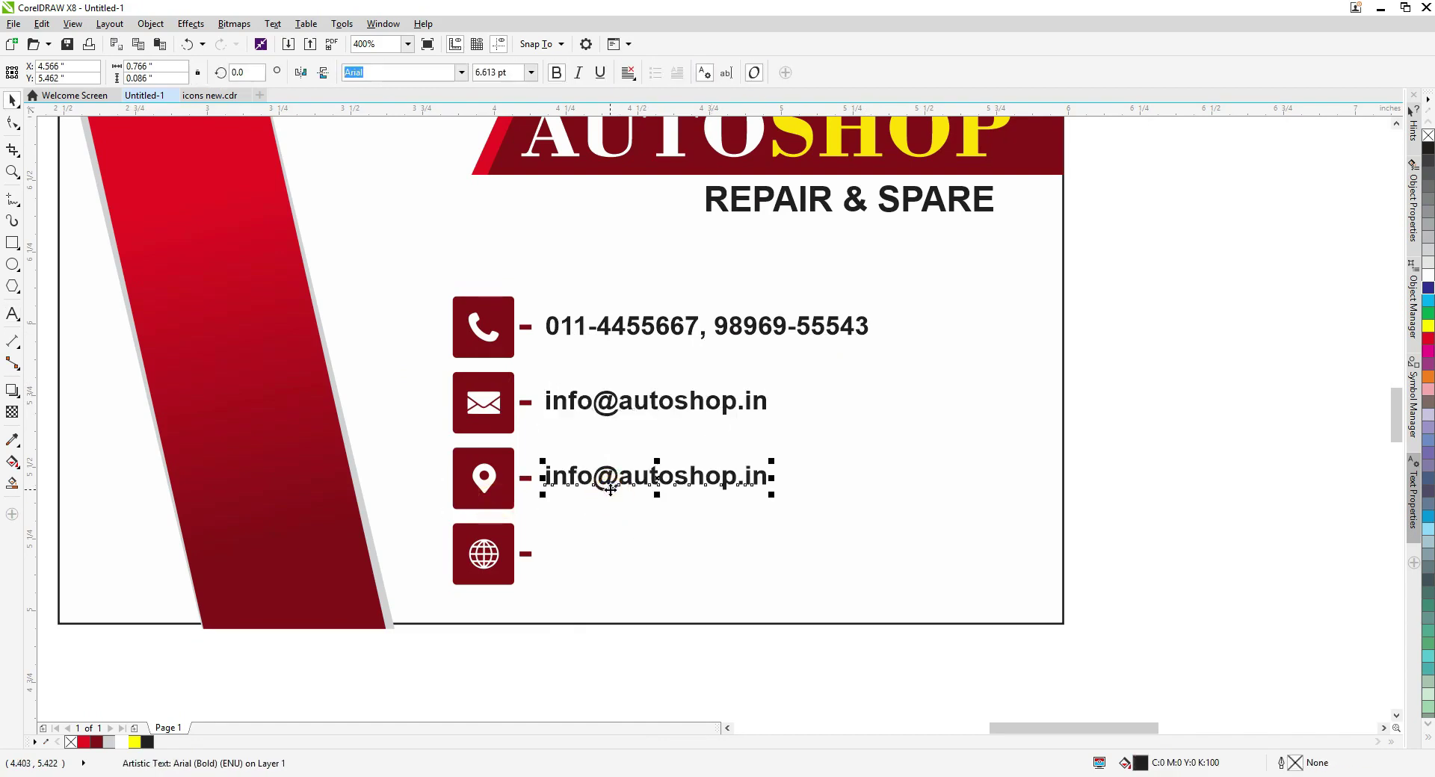
left_click(559, 527)
left_click(594, 482)
double_click(596, 484)
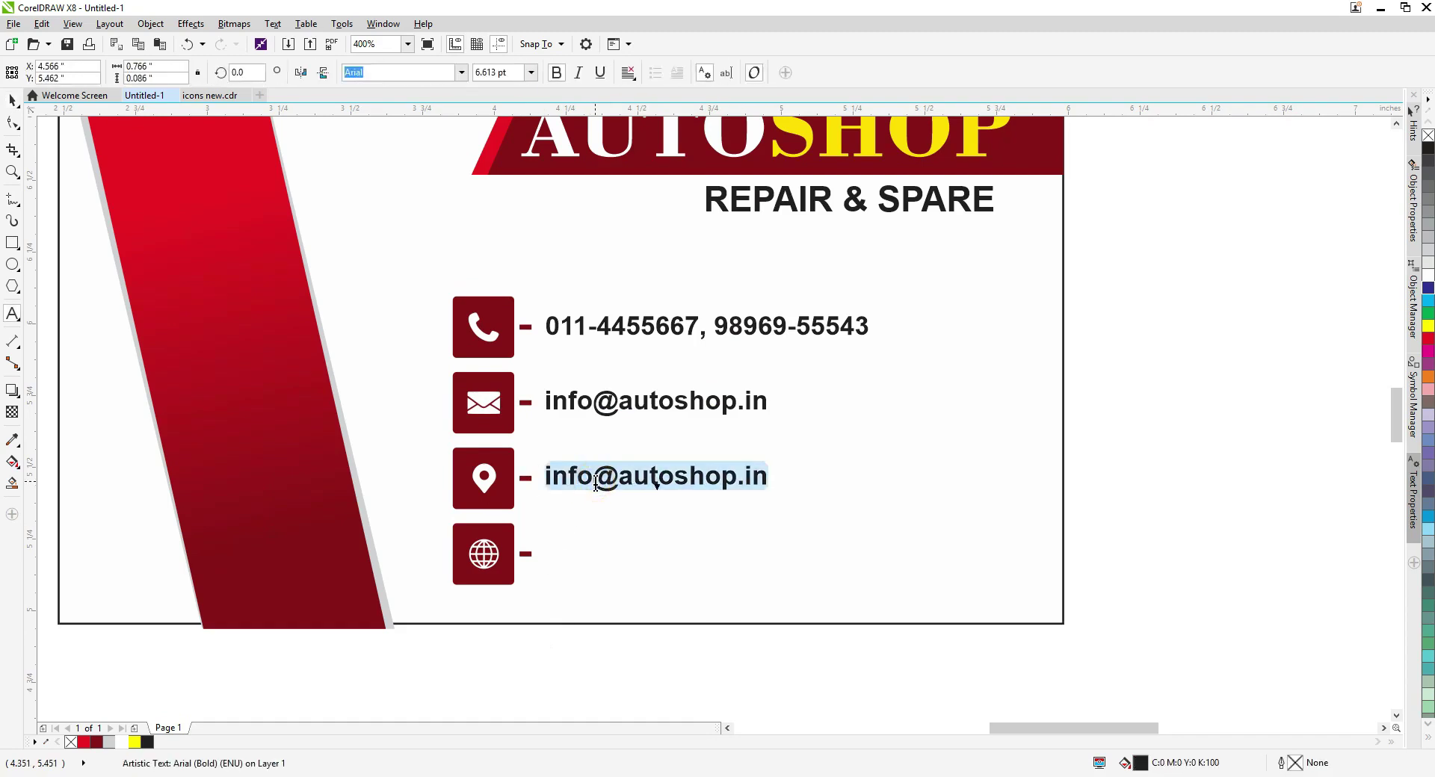
type("TI")
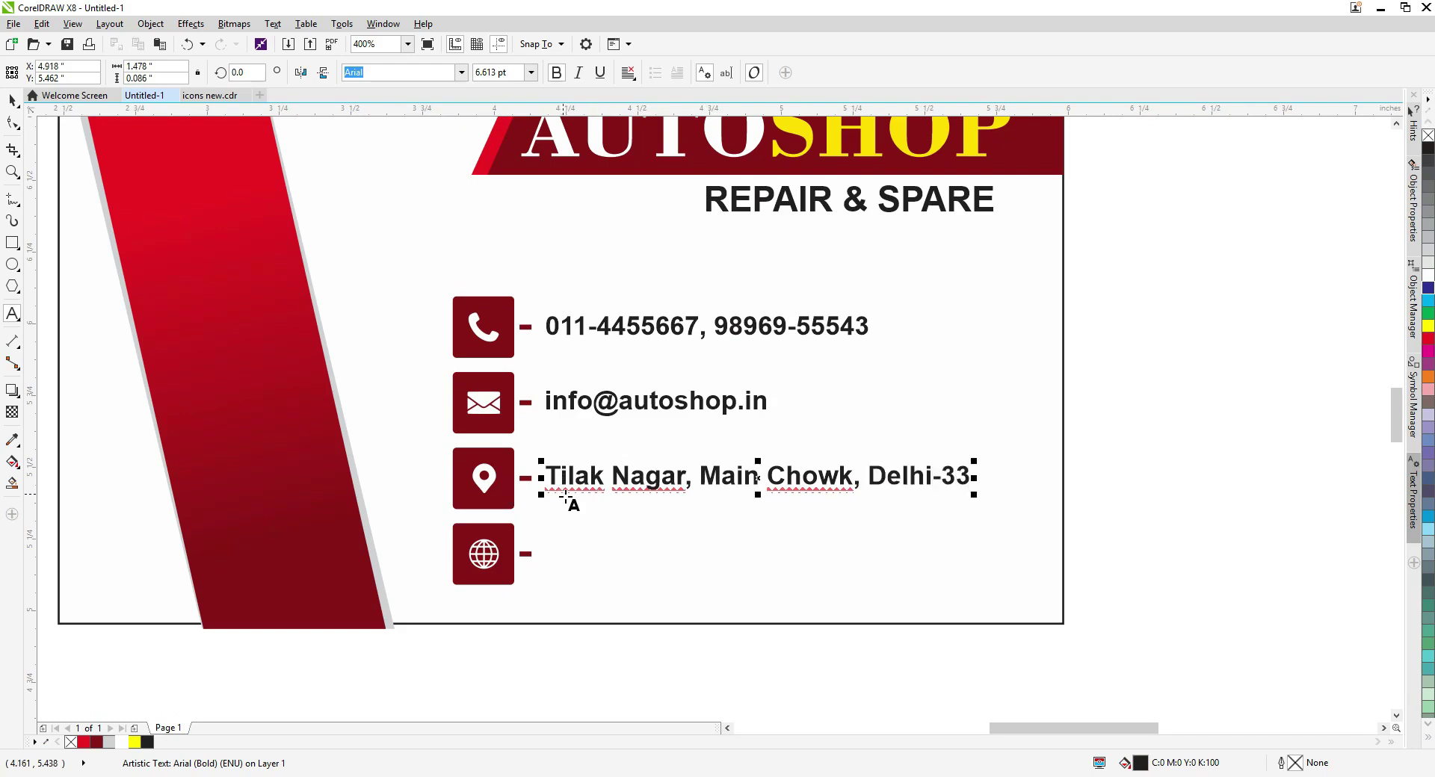
Copy the address line to the globe row and replace it with the autoshop.in website.
left_click_drag(615, 482, 605, 554)
double_click(593, 554)
key("ctrl+a")
type("w.")
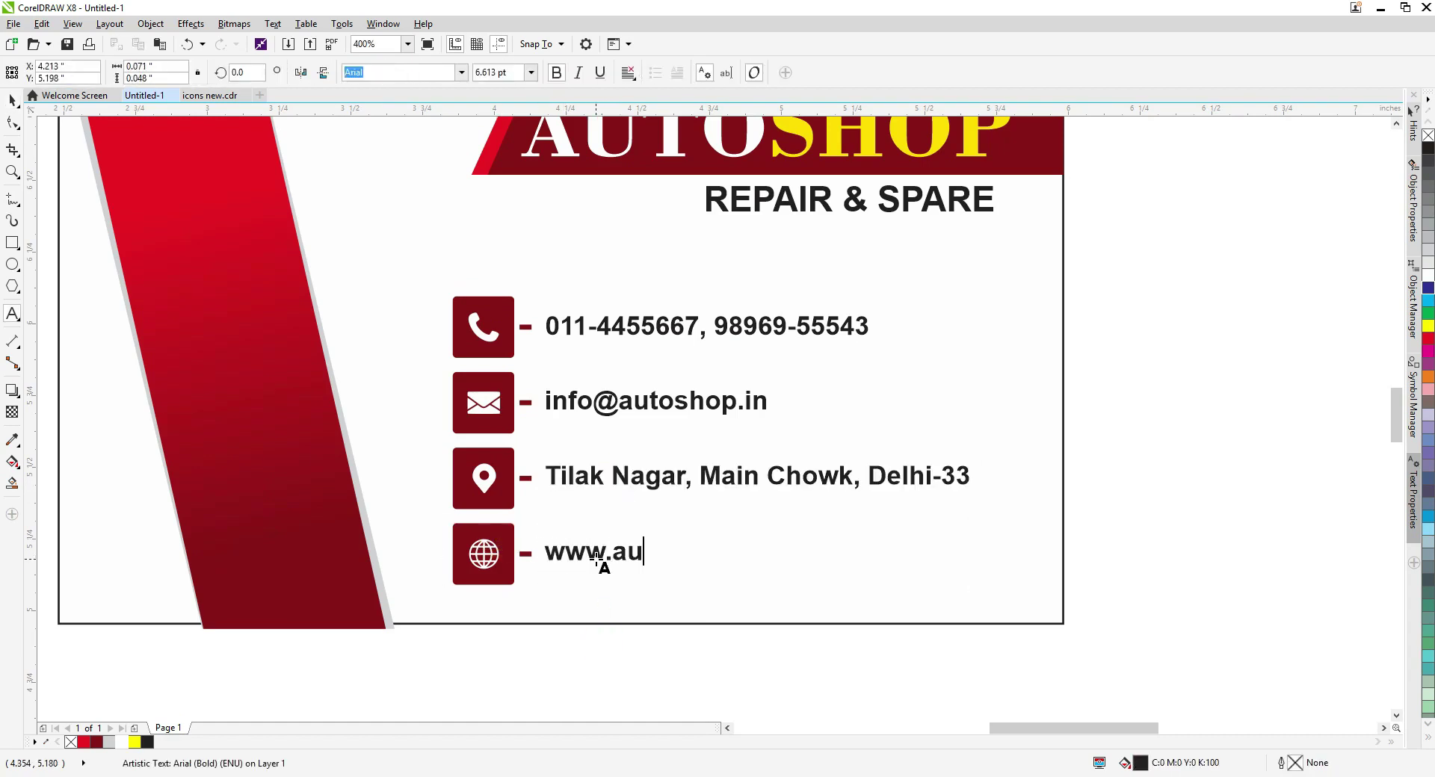
type("autoshop.")
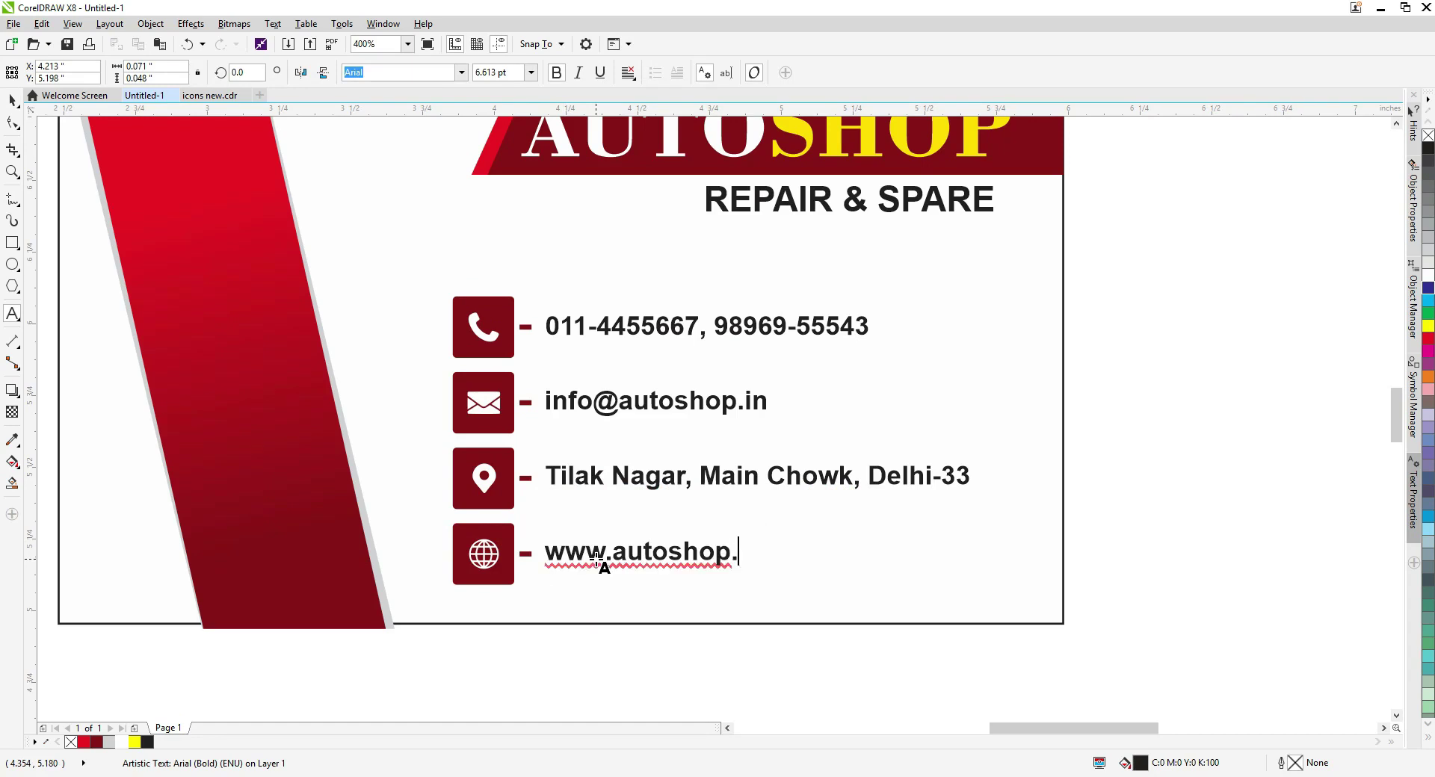
type("in")
key("ctrl+space")
key("F3")
Shrink the four icons and their dashes slightly about their centre.
left_click_drag(868, 529, 464, 310)
scroll(725, 526, "up", 1)
left_click_drag(439, 545, 269, 161)
left_click_drag(412, 171, 411, 176)
left_click_drag(374, 249, 428, 401)
left_click_drag(425, 464, 321, 385)
Vertically centre the address, e-mail, phone and website text on their icons.
left_click_drag(1037, 385, 308, 316)
left_click(746, 371, "shift")
left_click_drag(984, 391, 392, 306)
key("e")
left_click_drag(984, 332, 388, 247)
key("e")
left_click_drag(1046, 304, 267, 149)
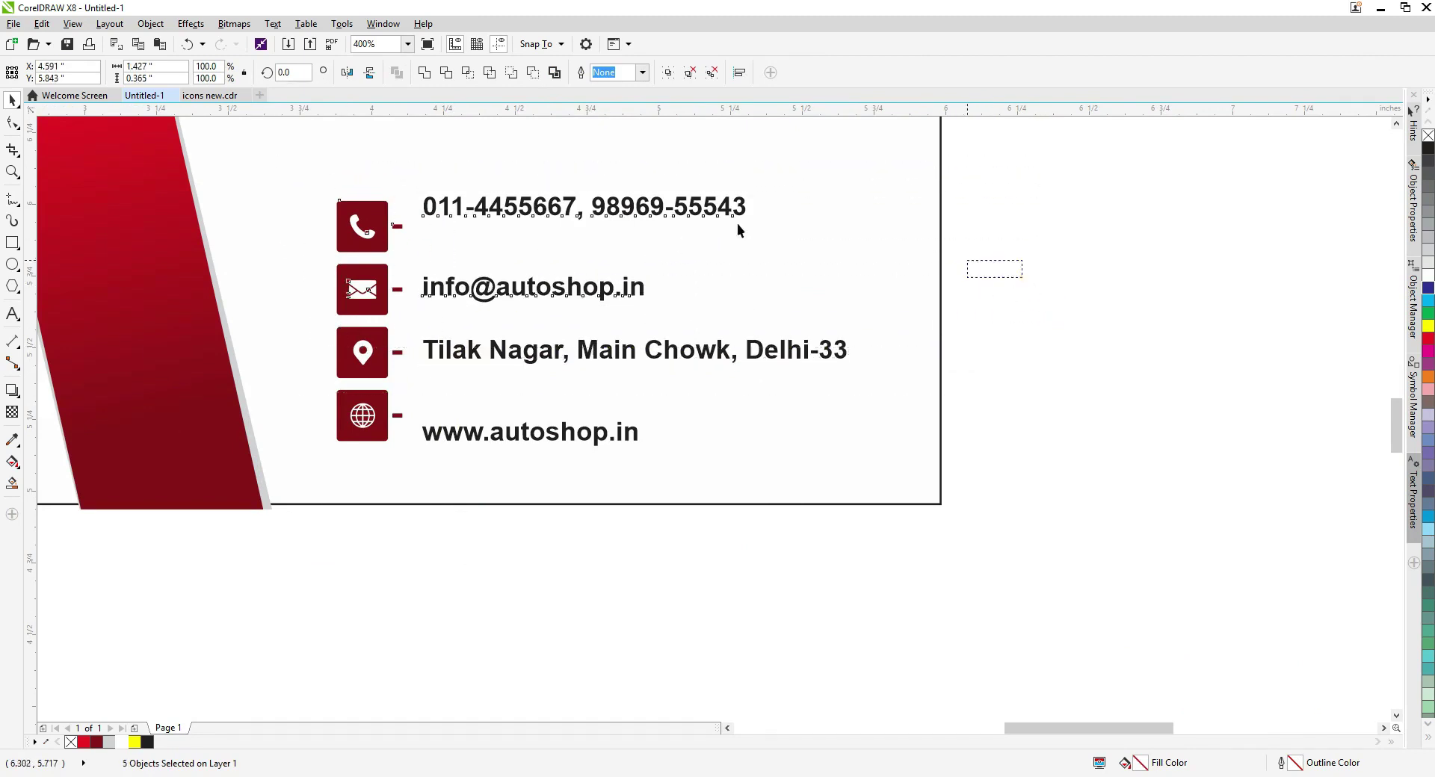
left_click_drag(1045, 301, 282, 161)
key("e")
left_click_drag(886, 570, 368, 406)
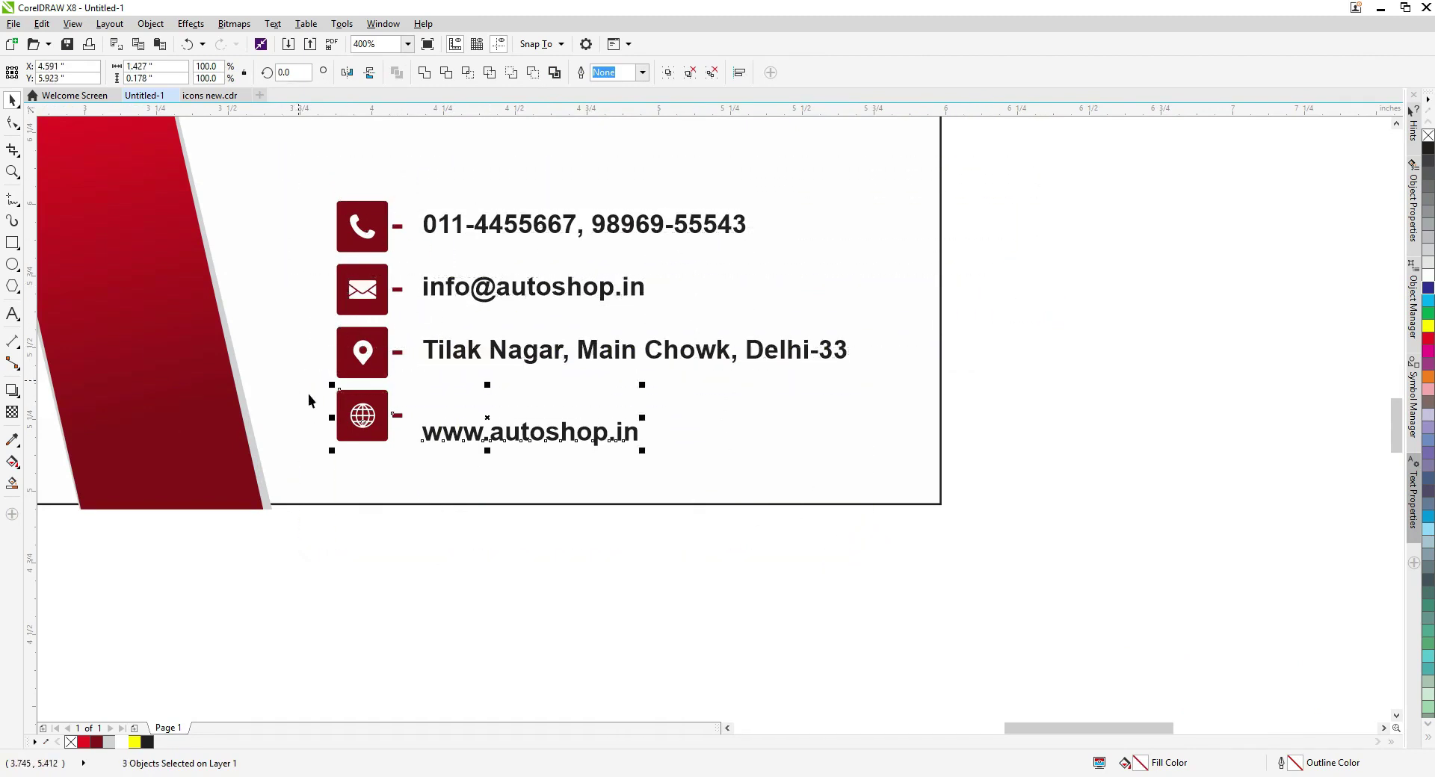
key("e")
Undo the globe shift and move the pin, globe and envelope icon rows slightly down.
left_click(893, 517)
key("ctrl+z")
left_click(374, 370)
left_click_drag(443, 537, 305, 317)
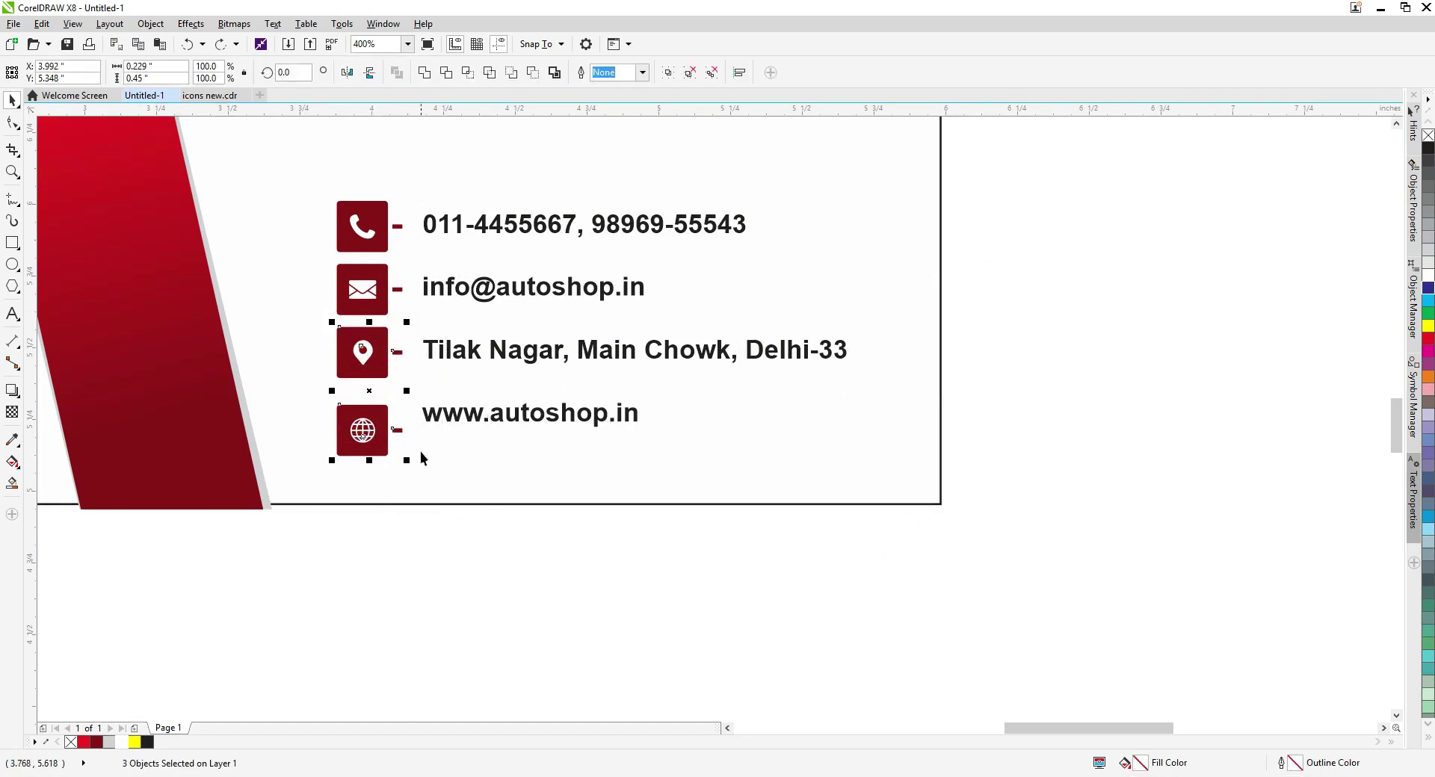
left_click(382, 371)
left_click(363, 430, "shift")
left_click_drag(363, 352, 363, 363)
left_click_drag(370, 268, 369, 274)
Re-centre the address, website and e-mail text on their moved icons.
left_click(442, 352)
left_click(374, 350, "shift")
key("e")
left_click(523, 414)
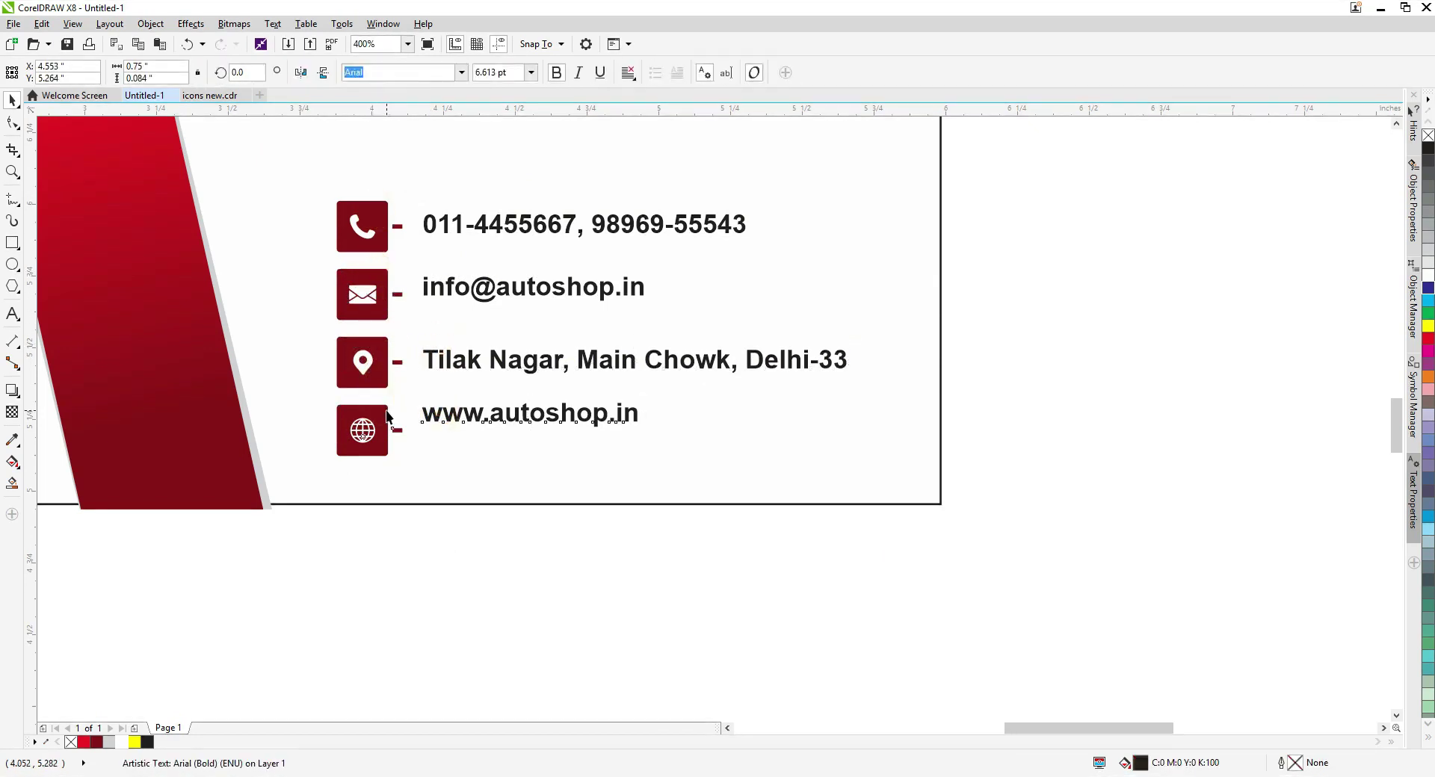
left_click(362, 431, "shift")
key("e")
left_click(479, 288)
left_click(365, 295, "shift")
key("e")
Shift the contact block right and lower the AUTOSHOP banner and tagline.
scroll(469, 347, "down", 1)
left_click_drag(755, 464, 390, 266)
left_click_drag(423, 333, 446, 333)
left_click(490, 411)
key("shift+F2")
left_click_drag(1257, 370, 632, 195)
left_click_drag(708, 218, 708, 237)
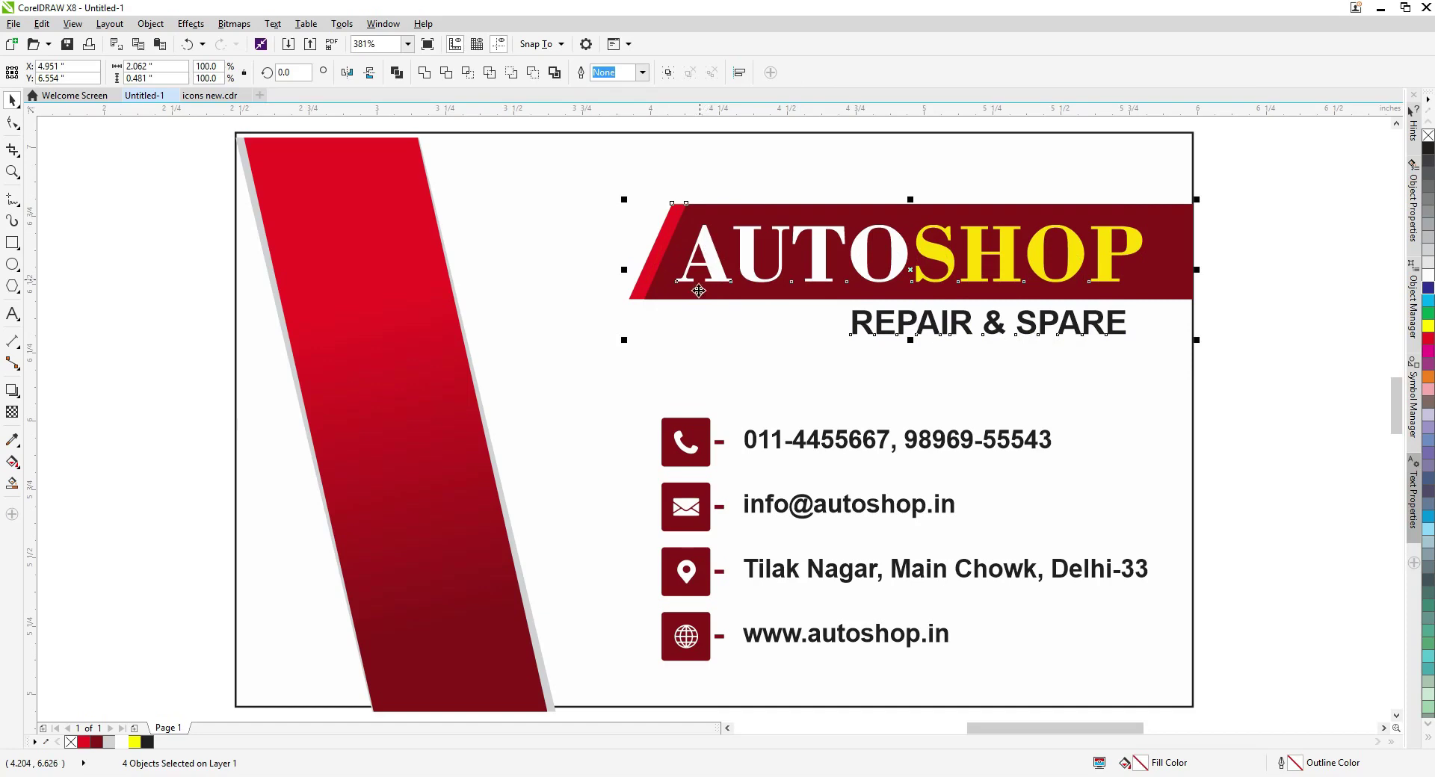
left_click(703, 356)
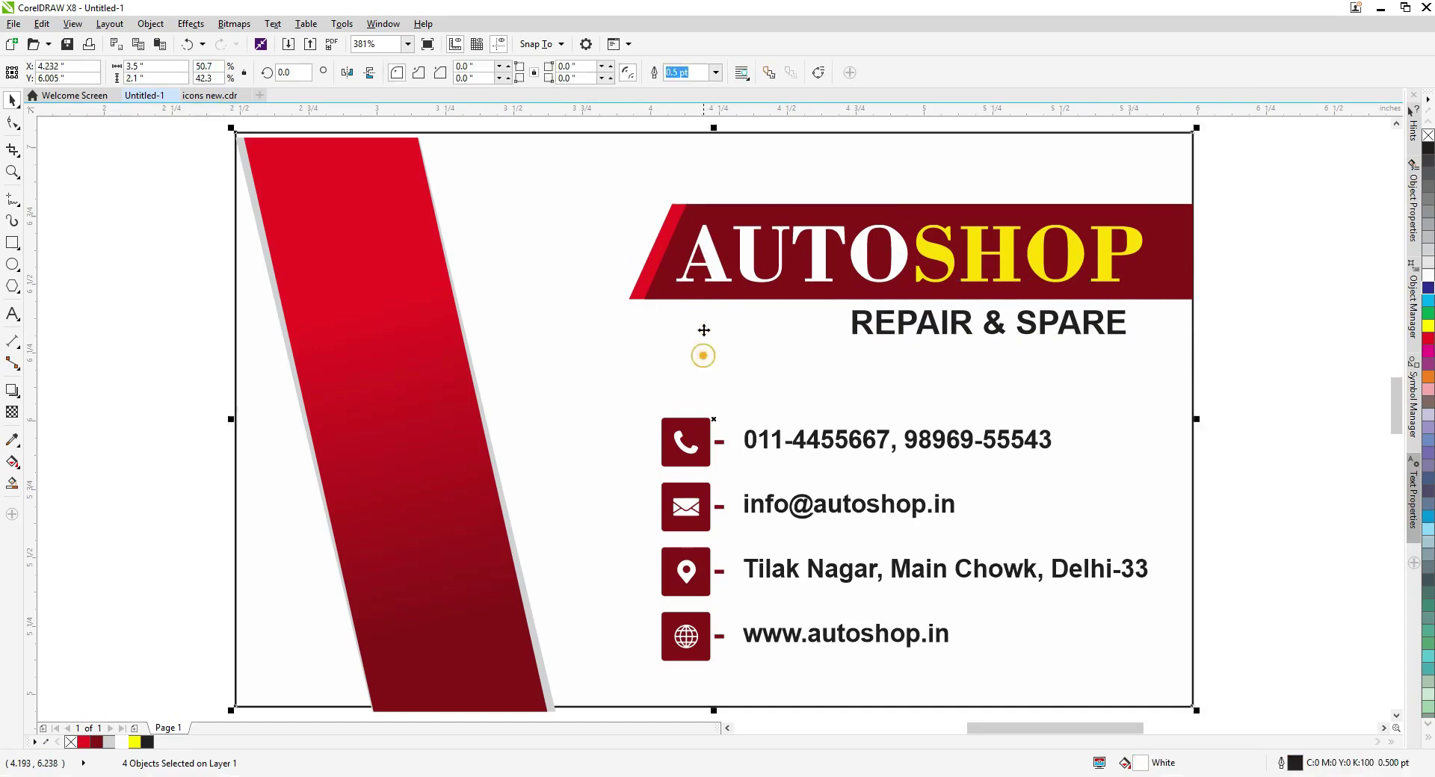
Draw a 6-sided polygon above the card's top-right corner, flatten it slightly and shrink it.
left_click(1236, 409)
scroll(787, 261, "up", 1)
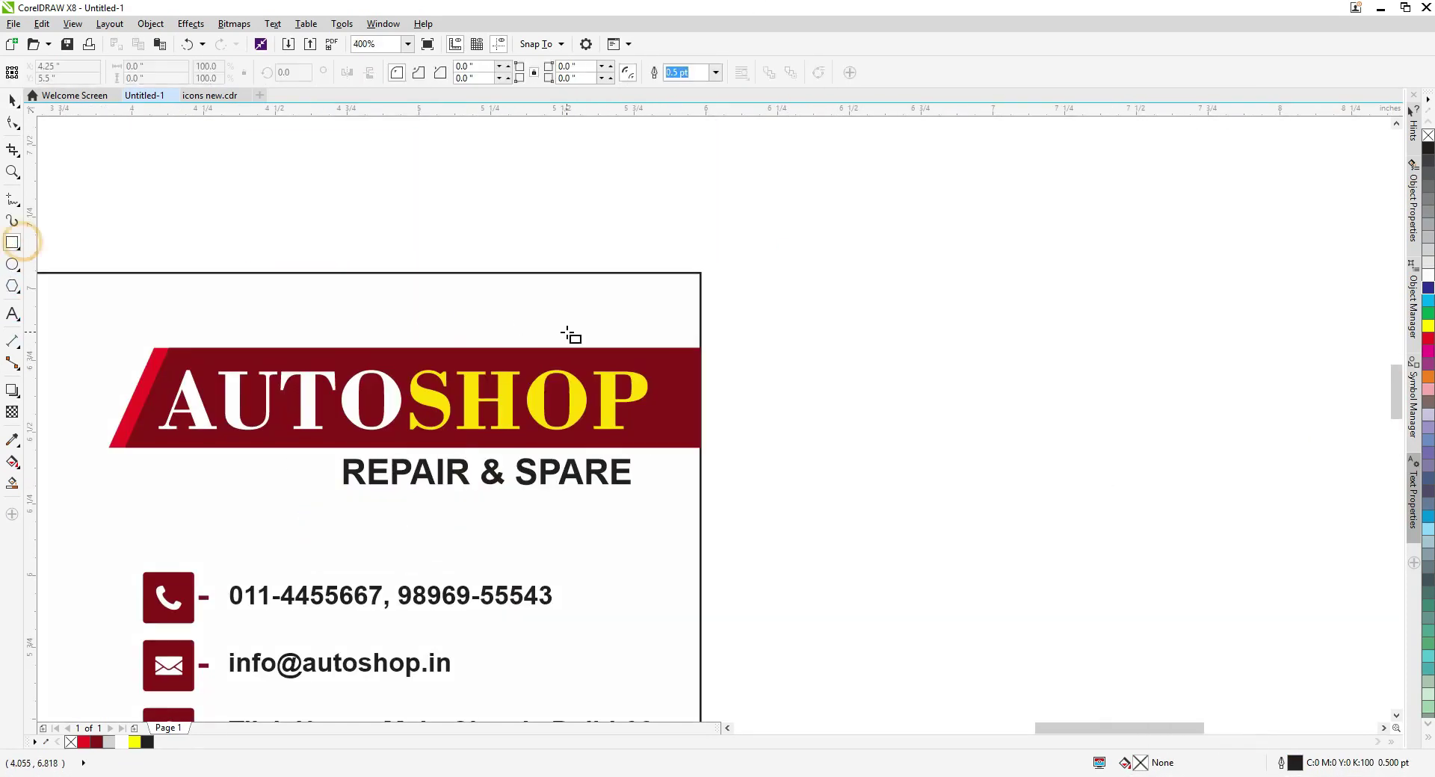
left_click(13, 286)
left_click_drag(619, 174, 712, 270)
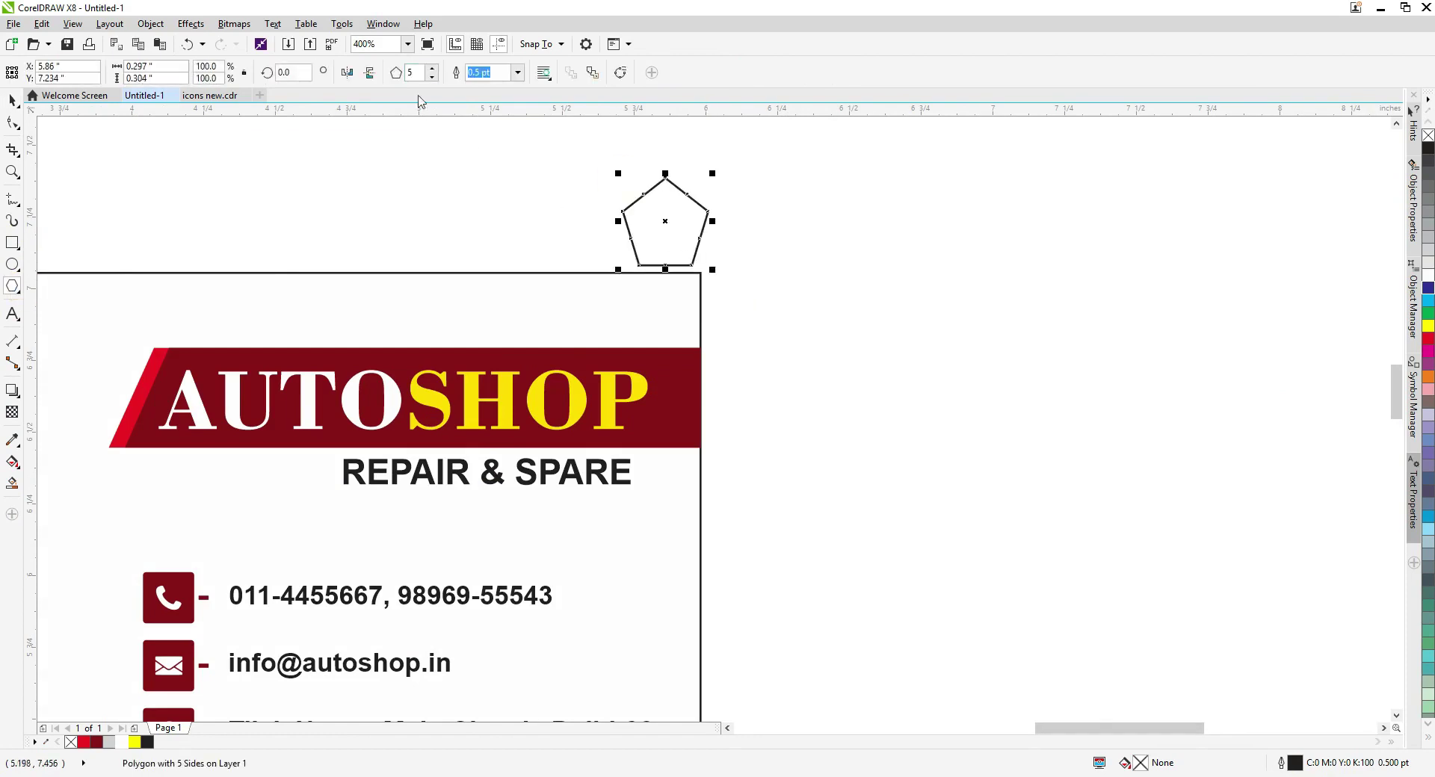
type("6")
key("Return")
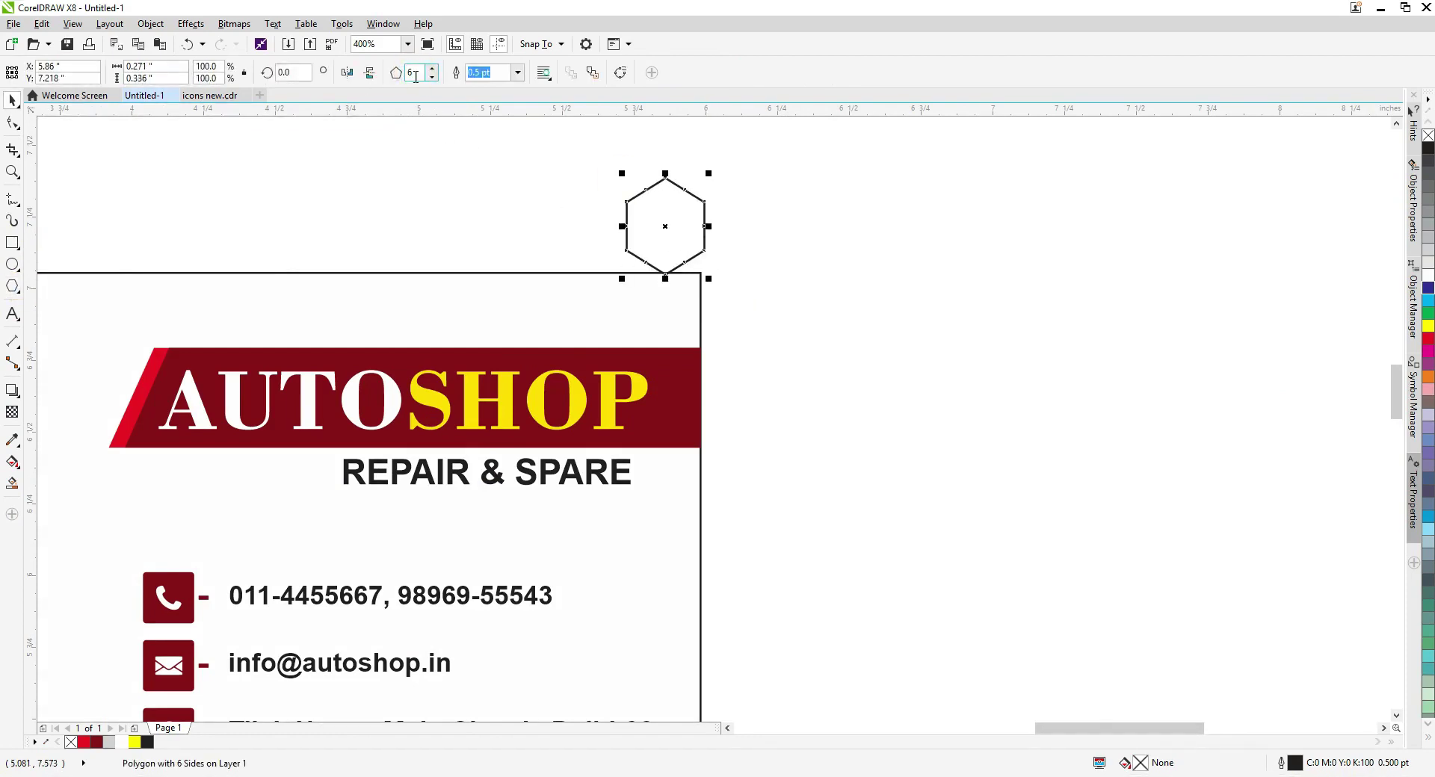
scroll(653, 168, "up", 1)
left_click_drag(677, 375, 684, 366)
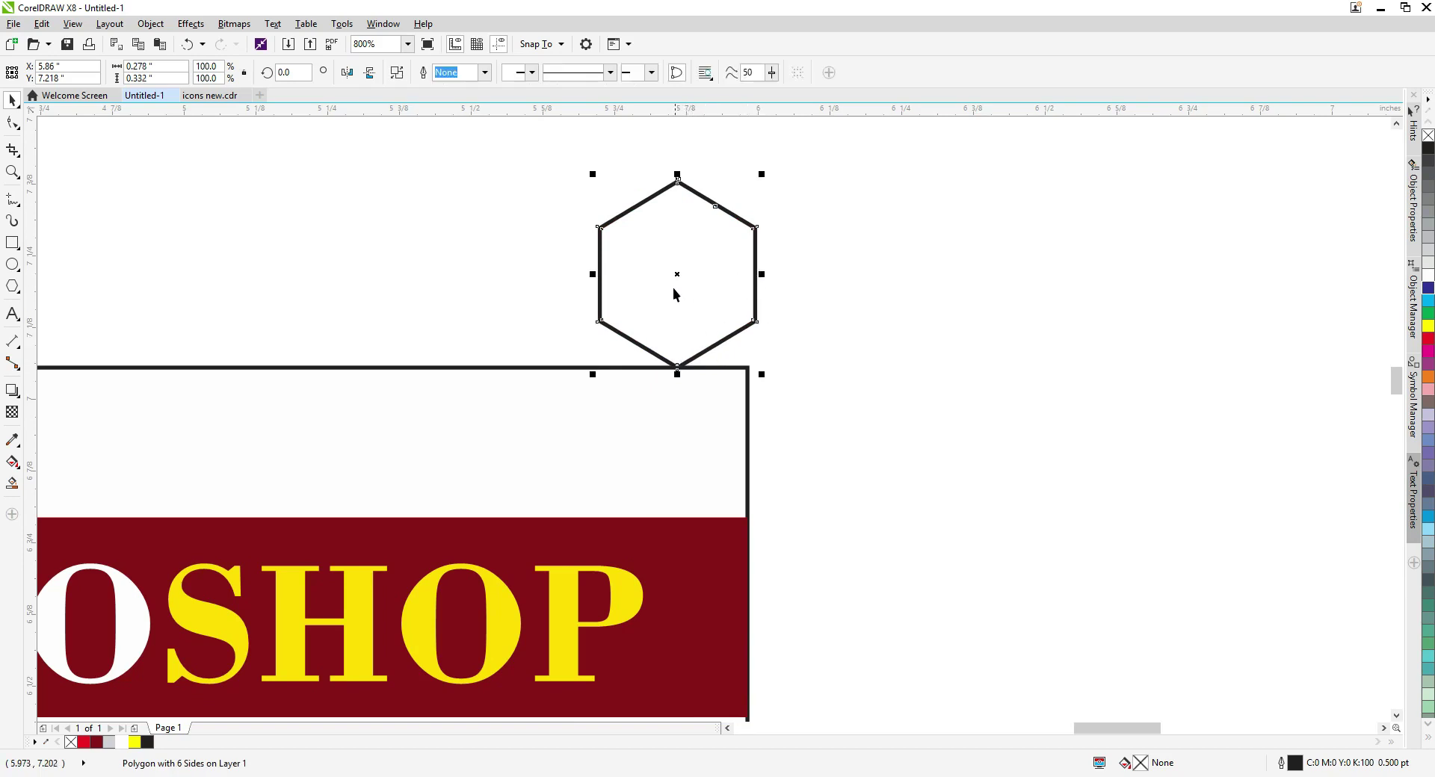
scroll(673, 289, "down", 1)
left_click_drag(721, 231, 835, 281)
left_click(806, 265)
scroll(695, 276, "up", 1)
Make 10 copies of the hexagon in a row with the Transformations docker (Alt+F7).
key("alt+F7")
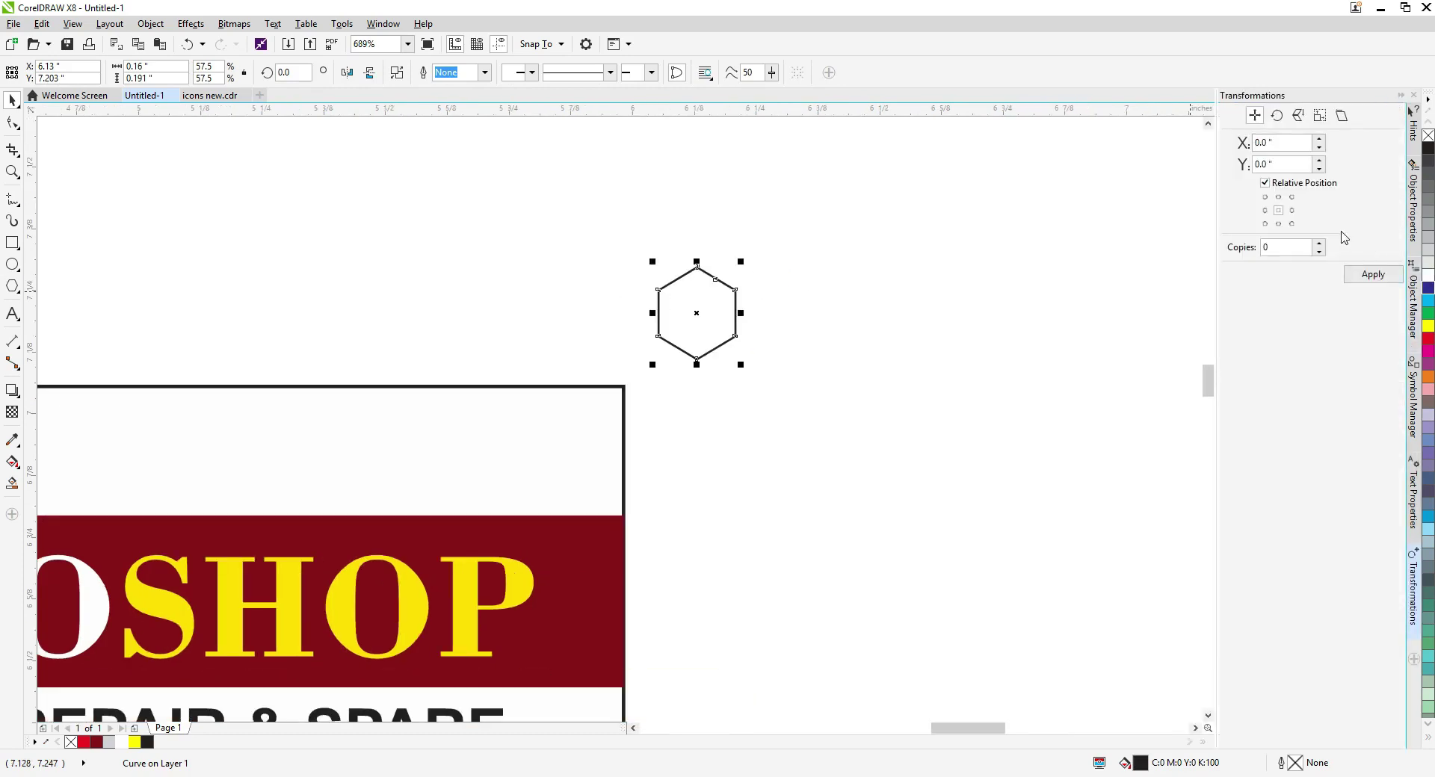
left_click(1373, 274)
scroll(516, 326, "down", 2)
left_click_drag(509, 278, 749, 365)
scroll(695, 324, "up", 2)
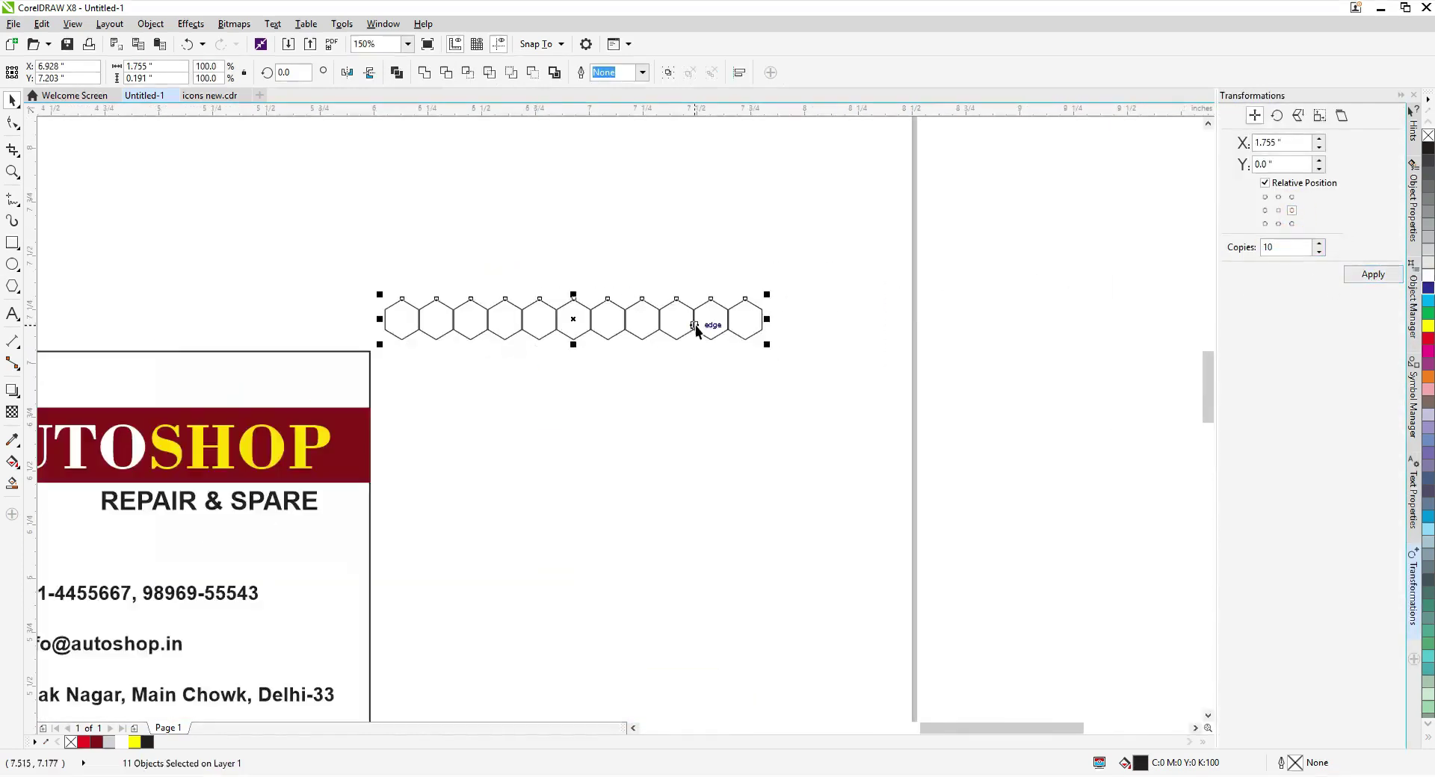
scroll(797, 331, "up", 1)
scroll(797, 324, "up", 1)
scroll(832, 365, "down", 4)
left_click(777, 383)
scroll(770, 362, "up", 3)
scroll(814, 361, "down", 3)
Nudge the last hexagon's node slightly right to line up the row.
left_click_drag(929, 413, 441, 314)
scroll(583, 347, "up", 2)
scroll(673, 336, "down", 2)
left_click(783, 344)
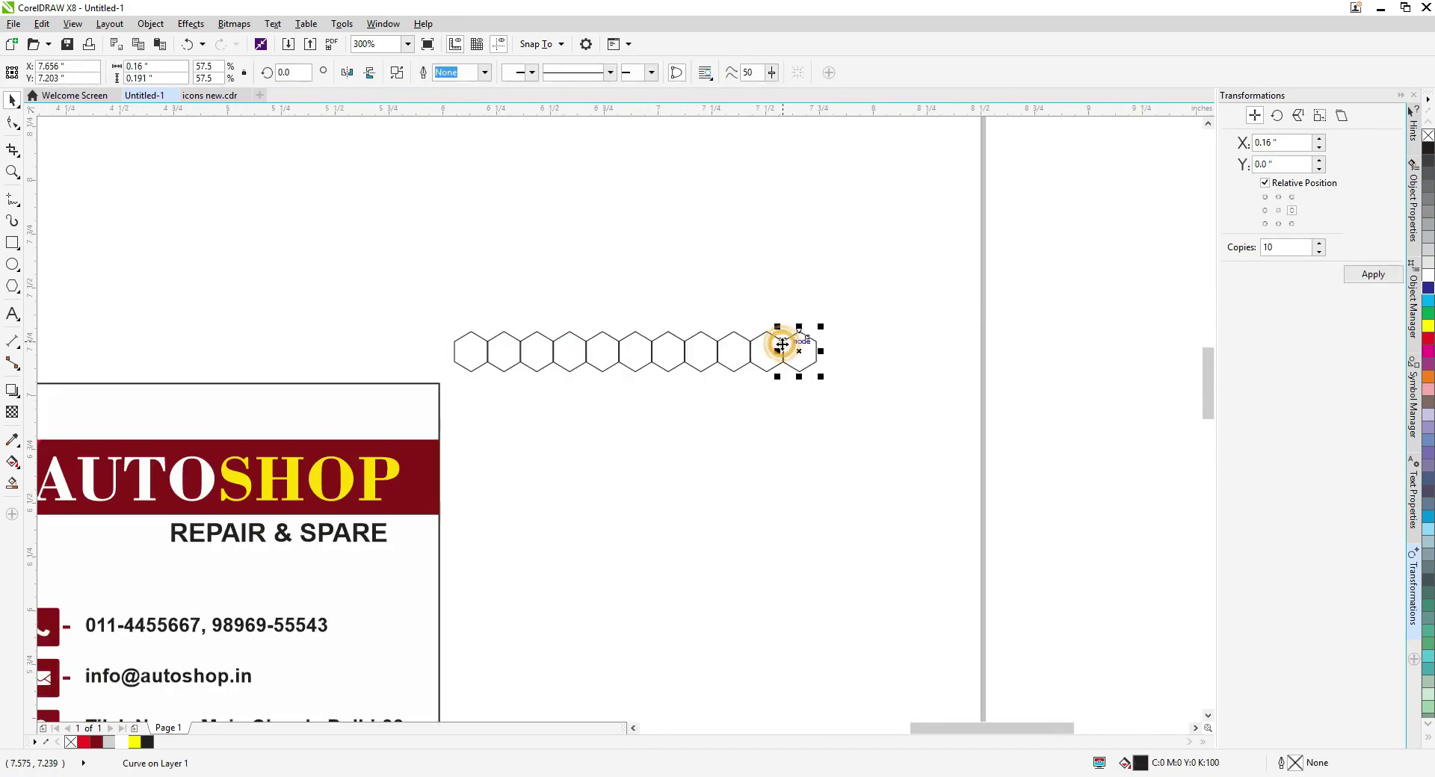
scroll(782, 344, "up", 2)
scroll(783, 344, "up", 2)
left_click_drag(791, 340, 814, 305)
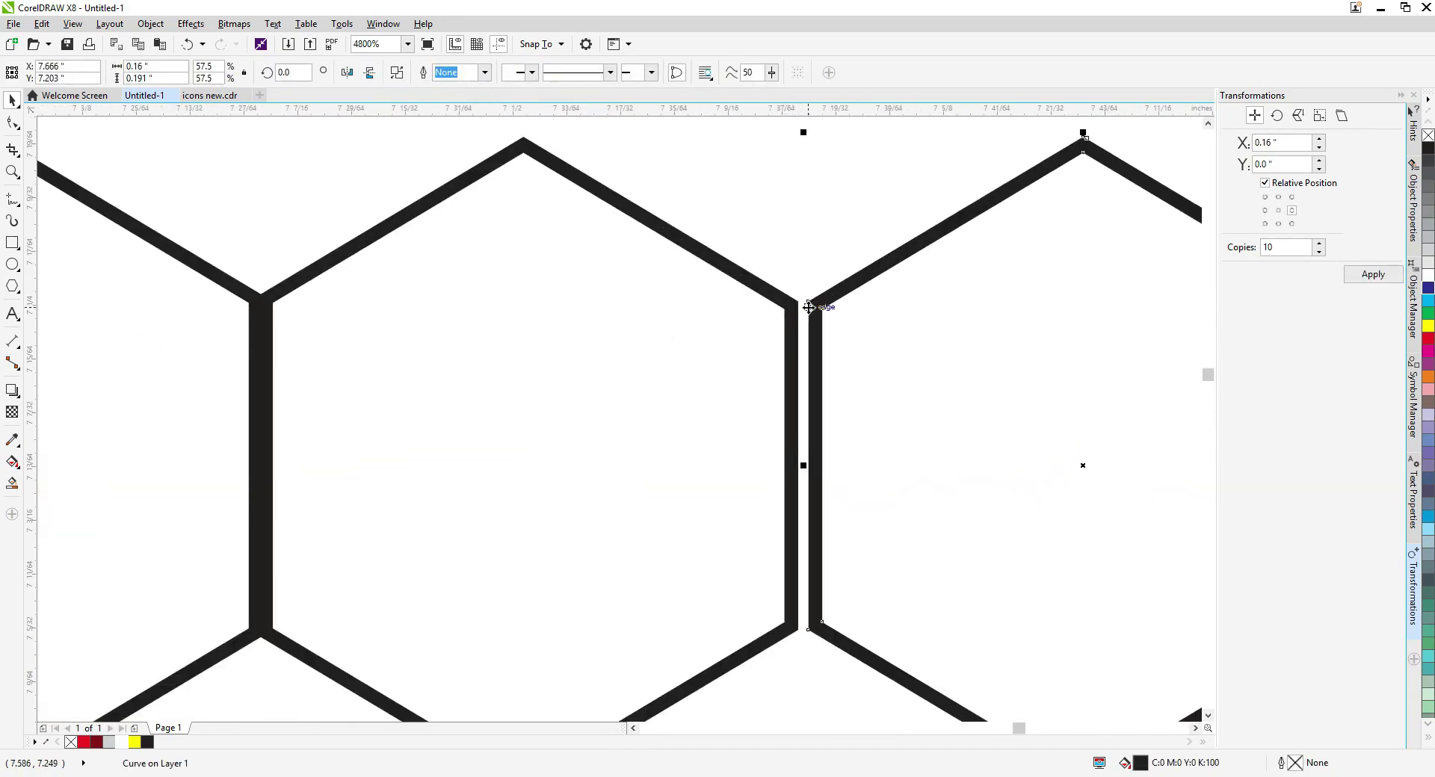
scroll(814, 305, "down", 3)
scroll(810, 308, "down", 2)
Group all 11 hexagons together.
left_click_drag(417, 278, 791, 361)
scroll(753, 320, "up", 3)
scroll(753, 321, "down", 3)
key("ctrl+g")
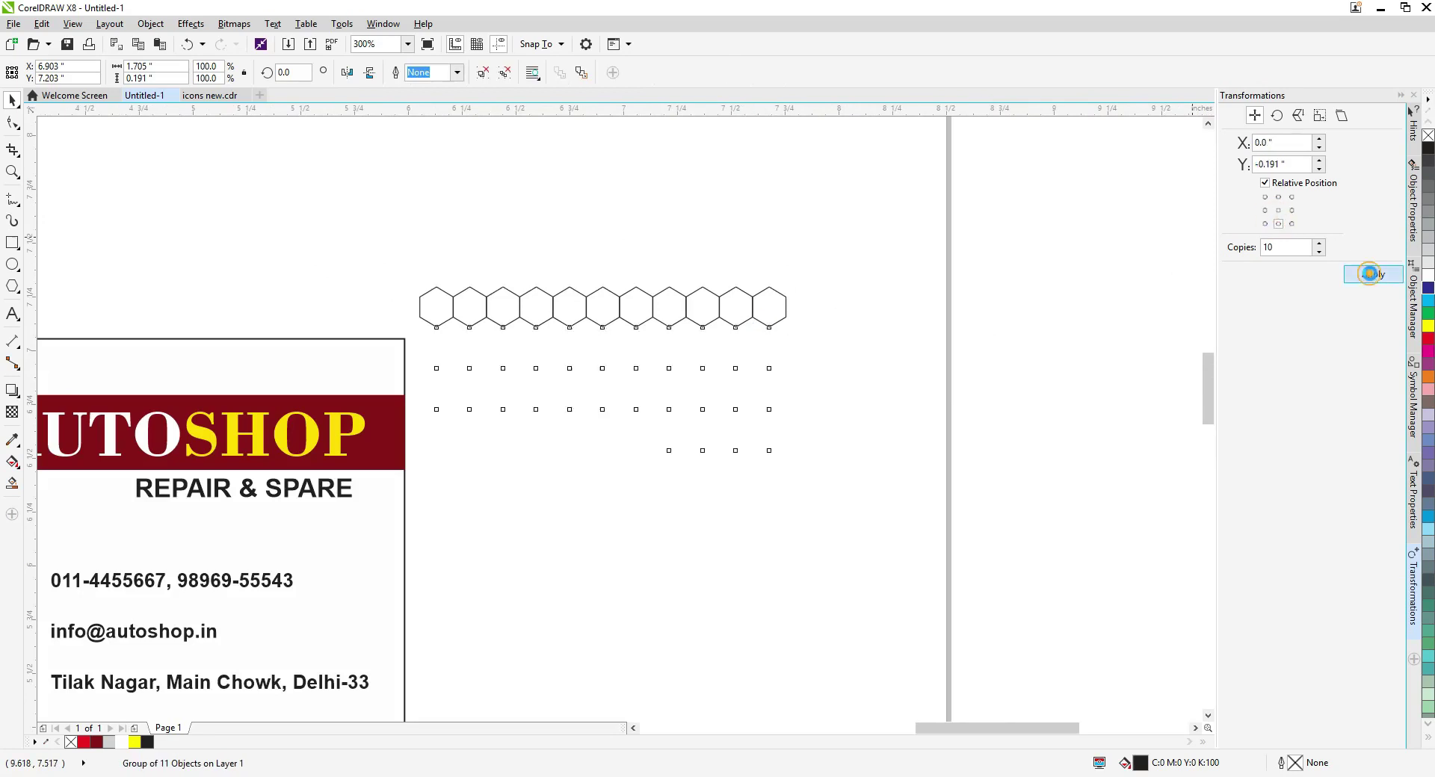
Apply a linear transparency that fades the honeycomb out toward the left.
scroll(658, 322, "up", 3)
scroll(671, 307, "down", 5)
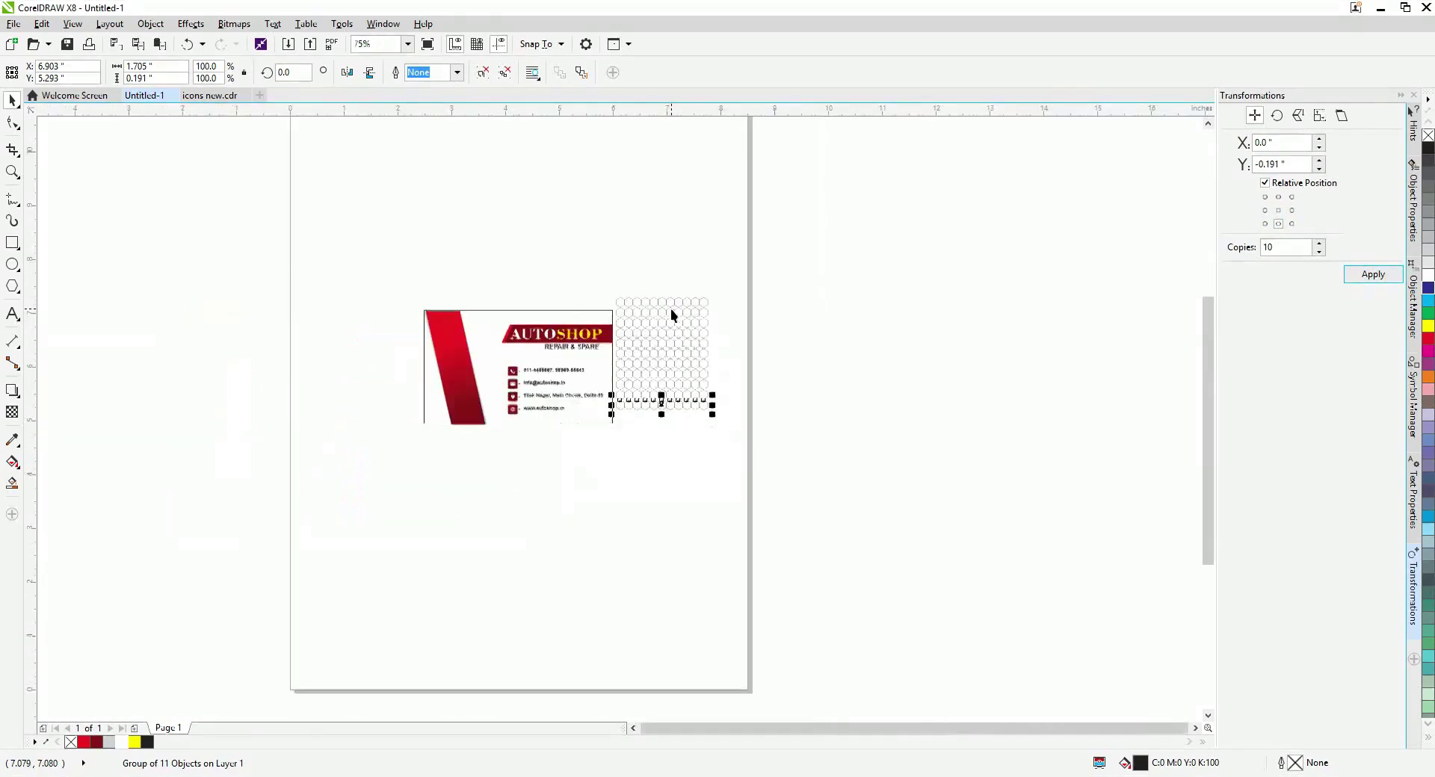
scroll(671, 366, "up", 2)
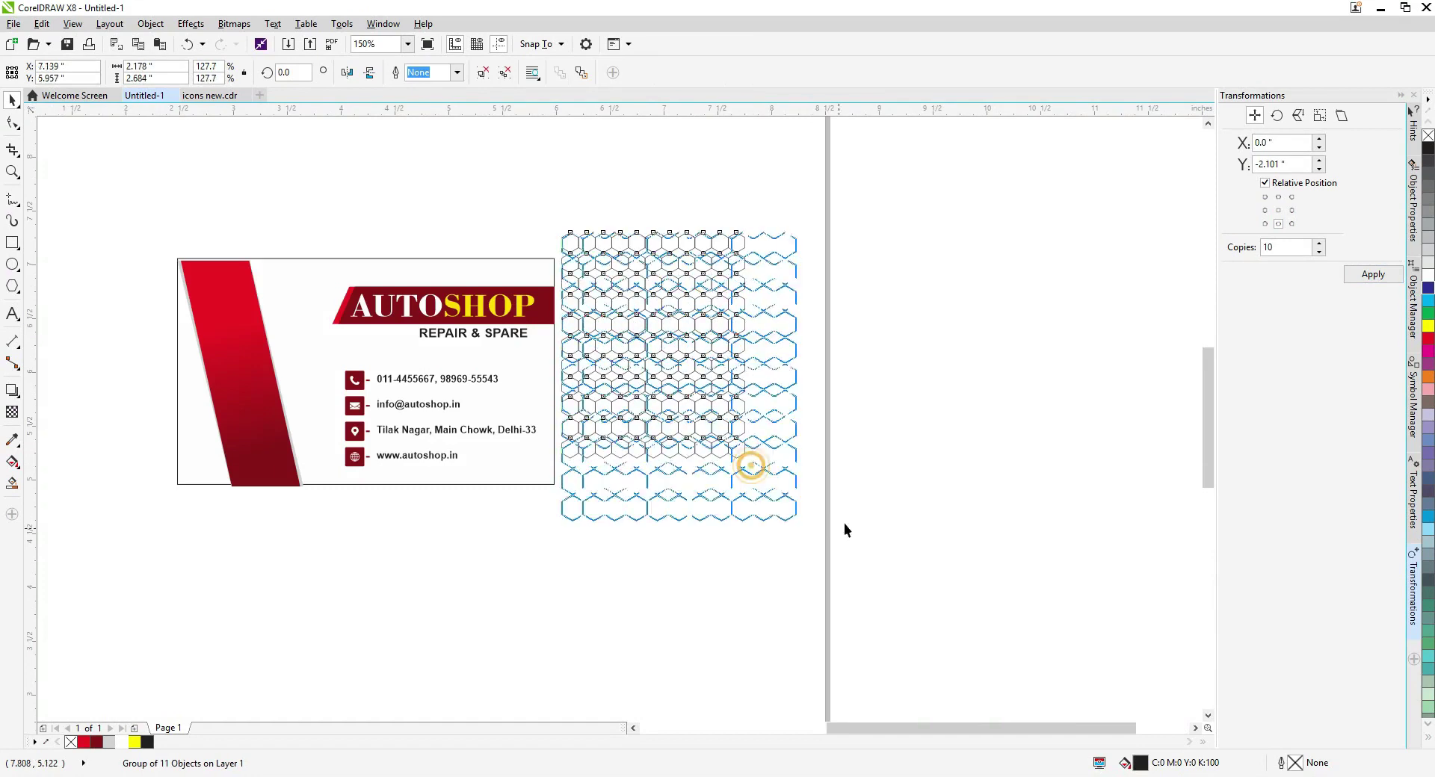
left_click_drag(679, 365, 602, 396)
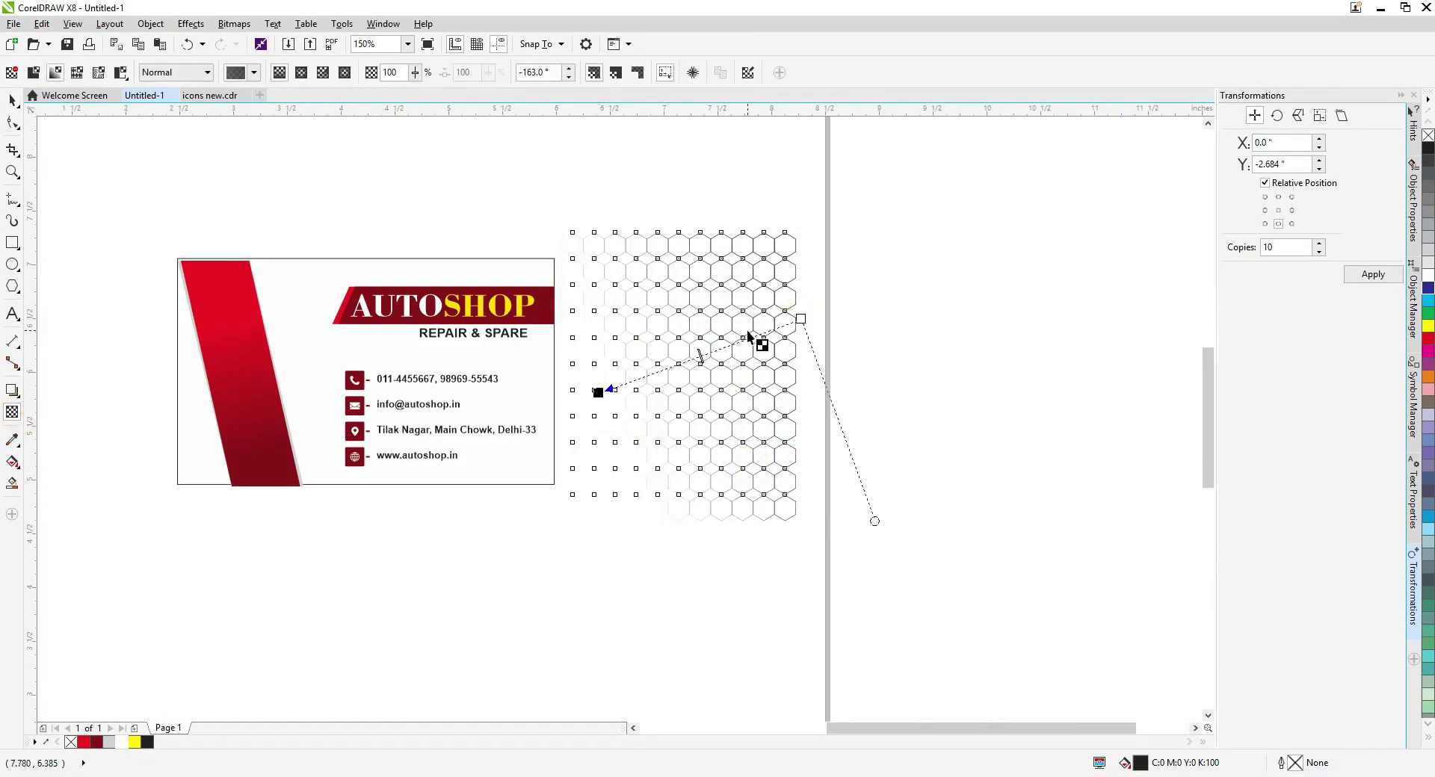
Shrink the honeycomb group.
key("space")
left_click_drag(801, 527, 705, 408)
right_click(737, 311)
left_click(646, 261)
right_click(645, 262)
PowerClip the honeycomb inside the card, then move it up-right, rotate and mirror it.
left_click(688, 273)
left_click(464, 276)
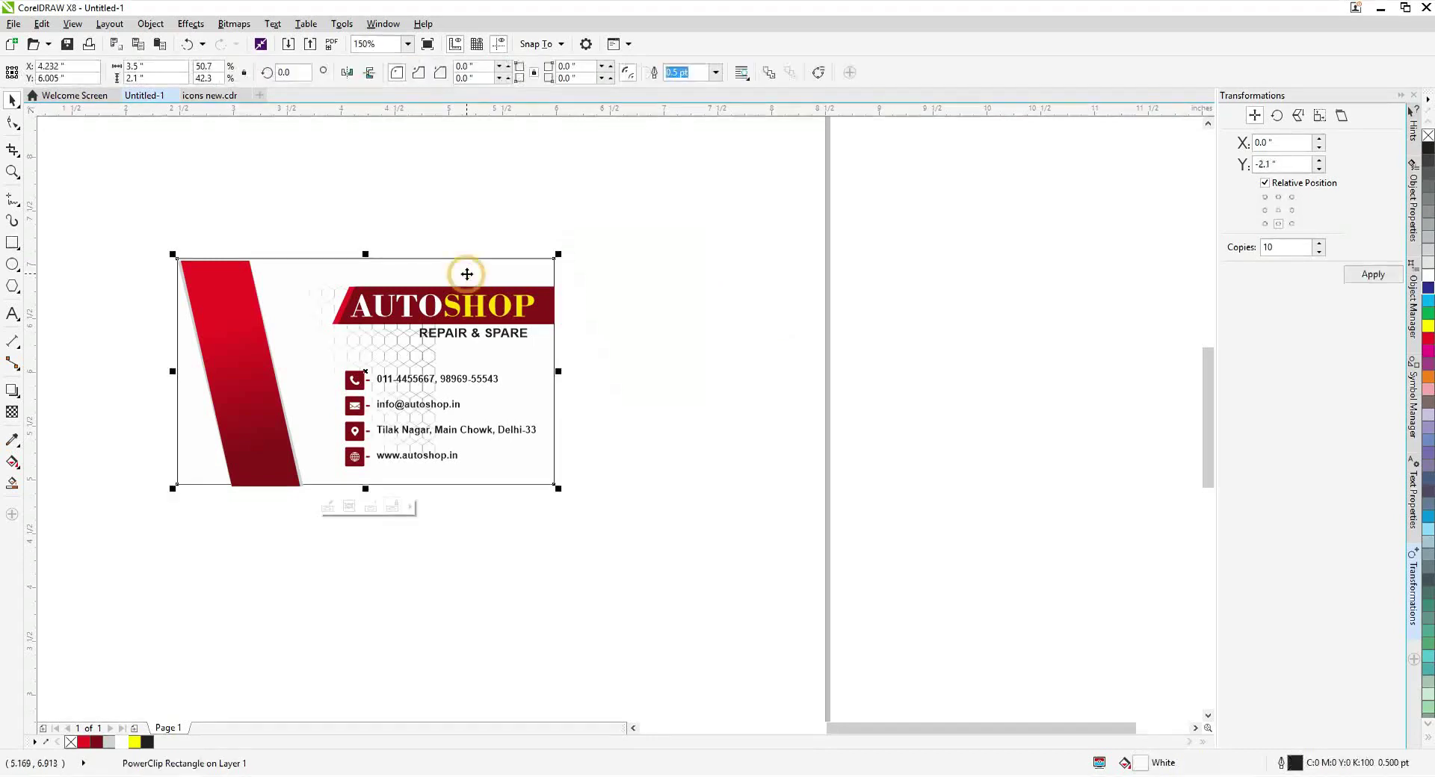
left_click(416, 376, "ctrl")
left_click_drag(426, 368, 477, 474)
left_click(533, 337)
left_click(347, 72)
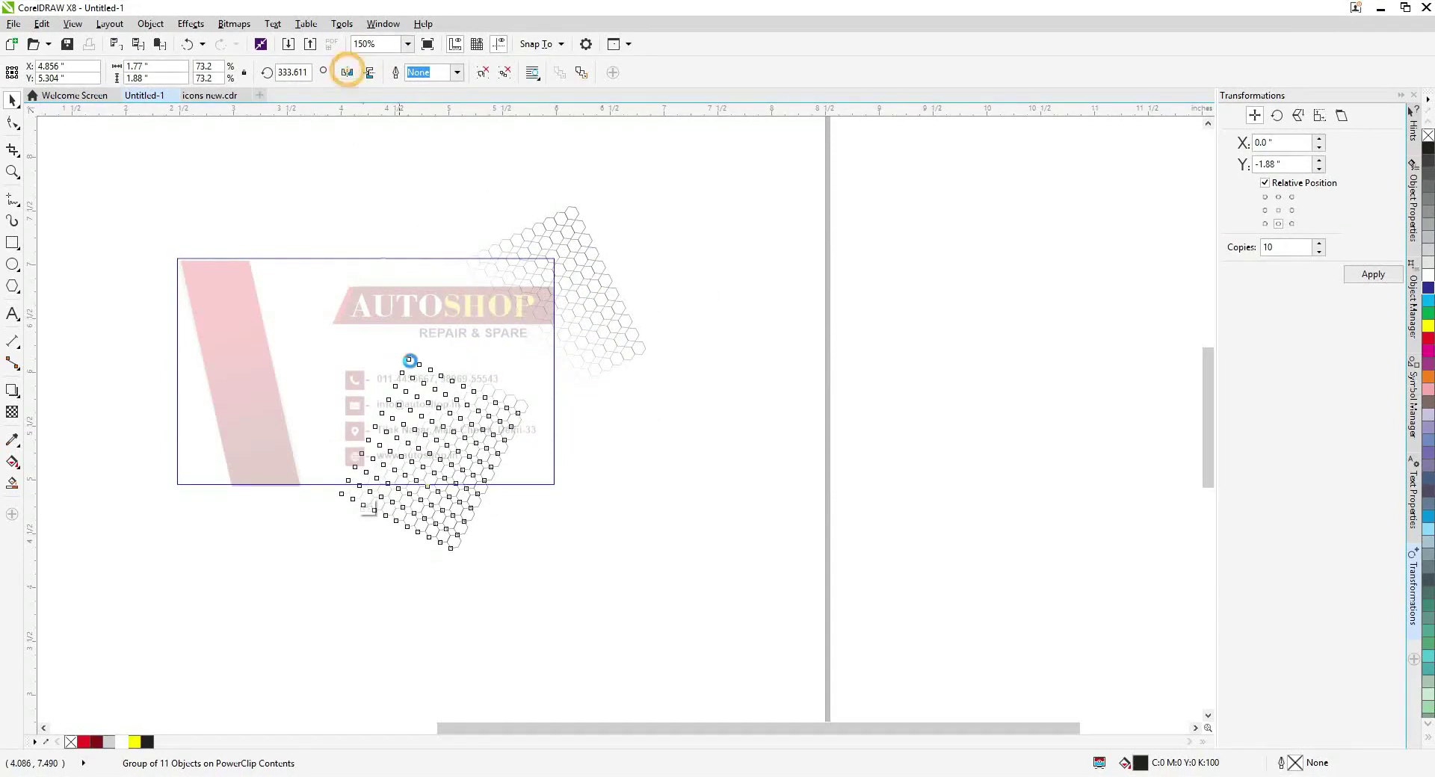
left_click(419, 510)
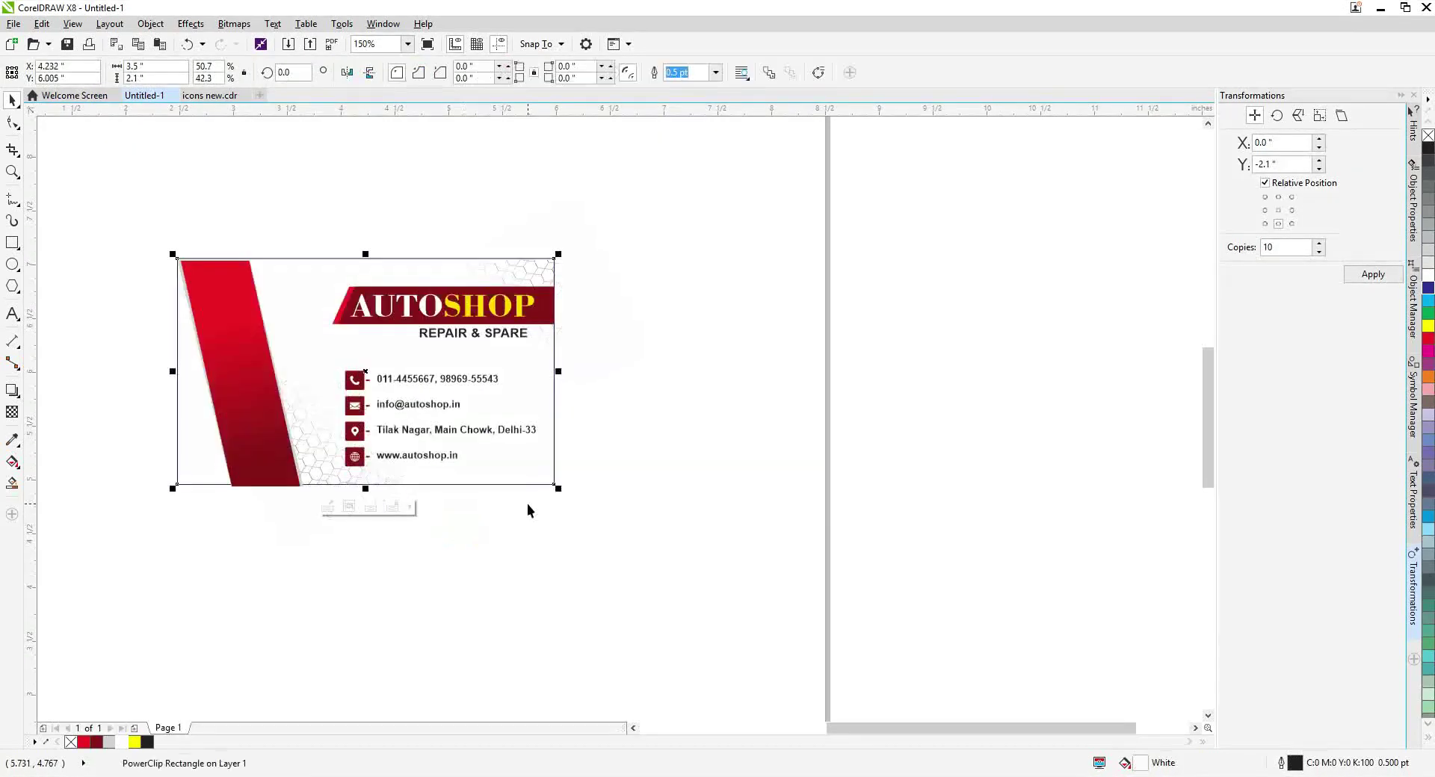
Edit the card's clipped contents again and shrink the lower honeycomb.
key("shift+F2")
scroll(1019, 232, "down", 2)
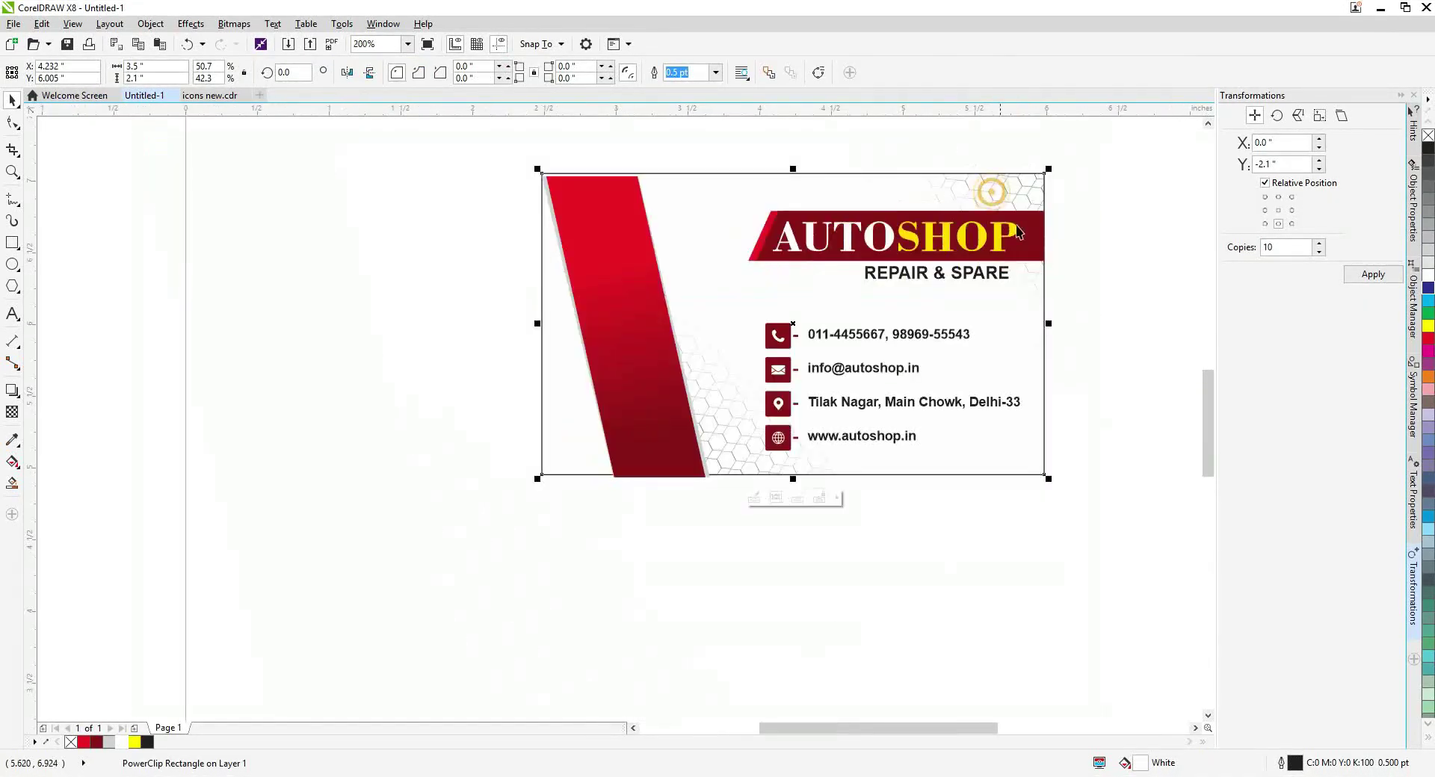
left_click(1019, 232, "ctrl")
left_click(730, 449)
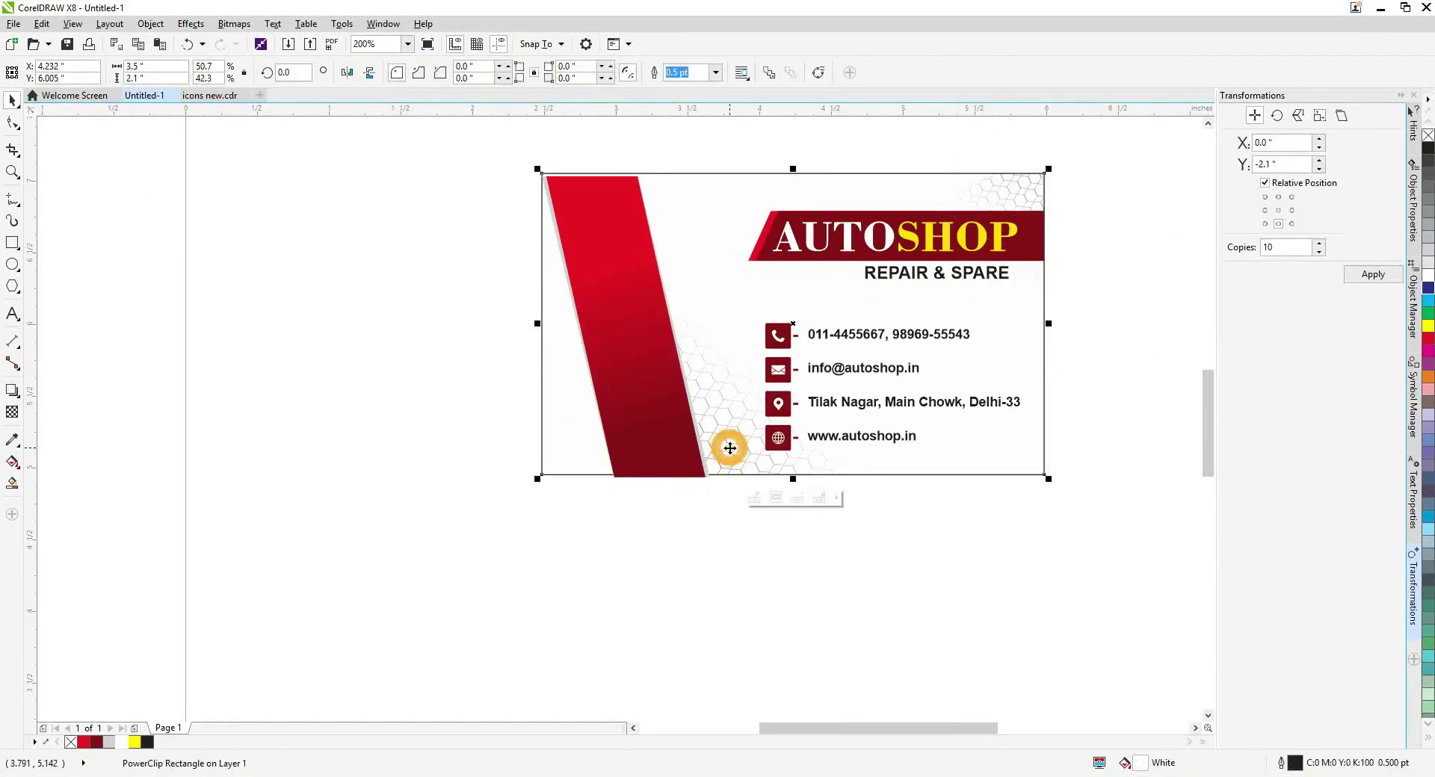
double_click(750, 467)
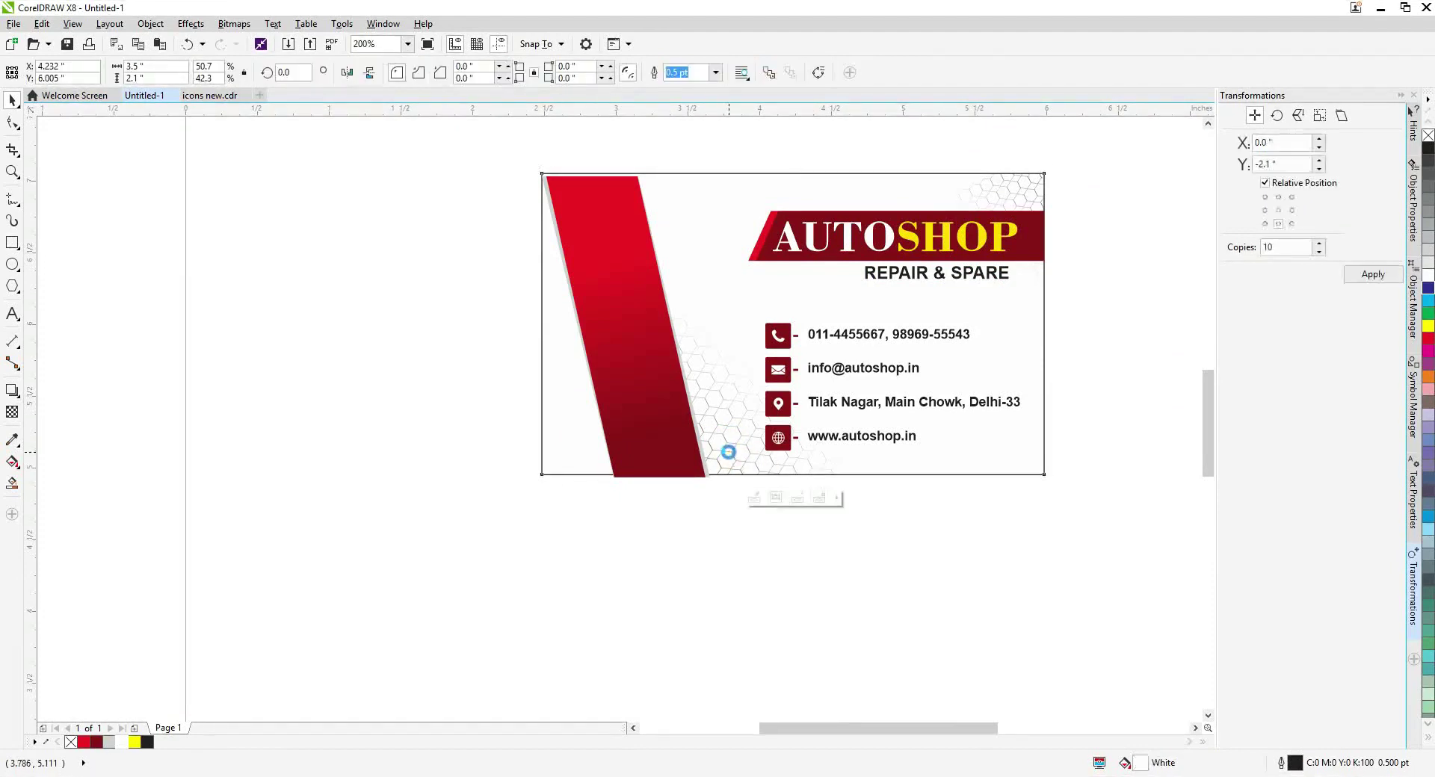
left_click(788, 347)
left_click_drag(586, 282, 612, 298)
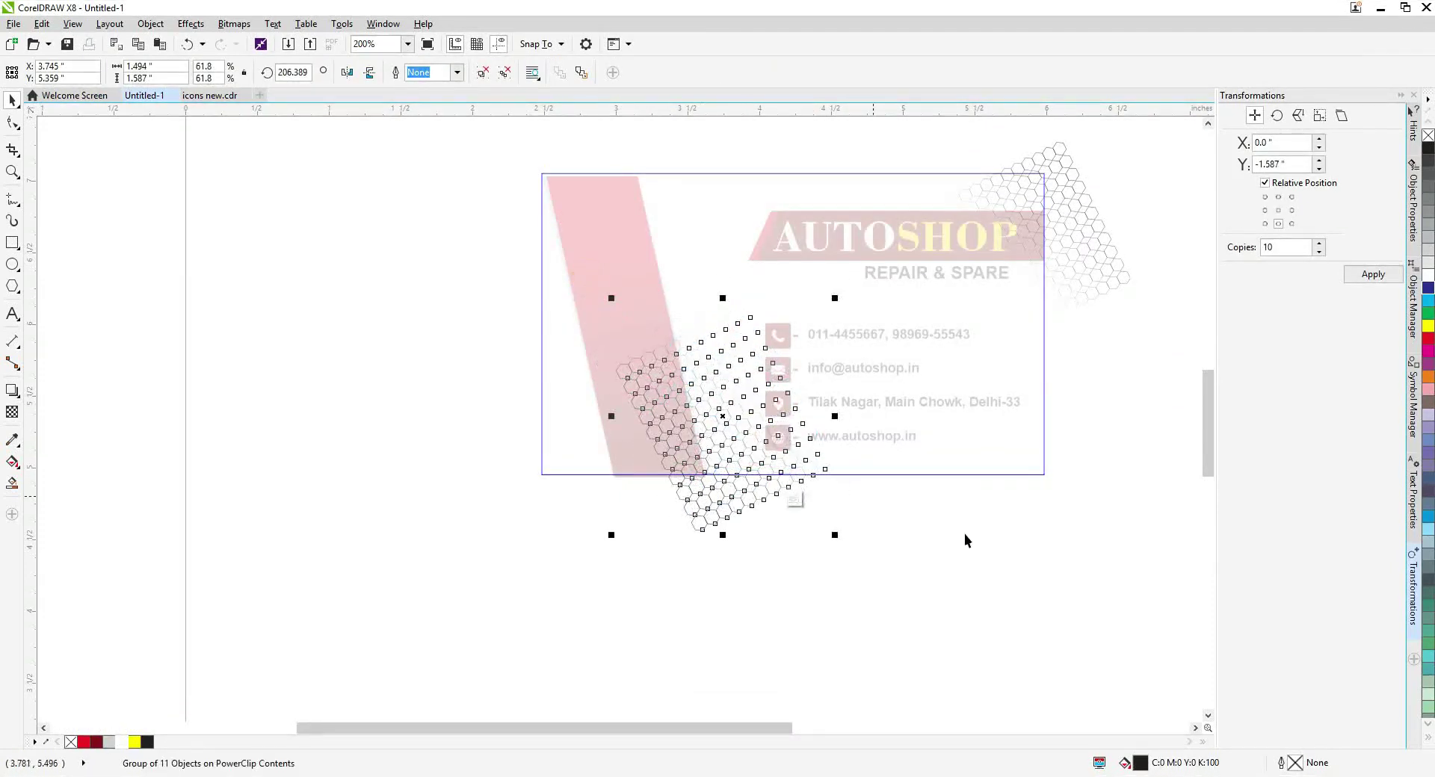
left_click(939, 522, "ctrl")
Close the transformation settings panel and switch to the web browser.
left_click(993, 507)
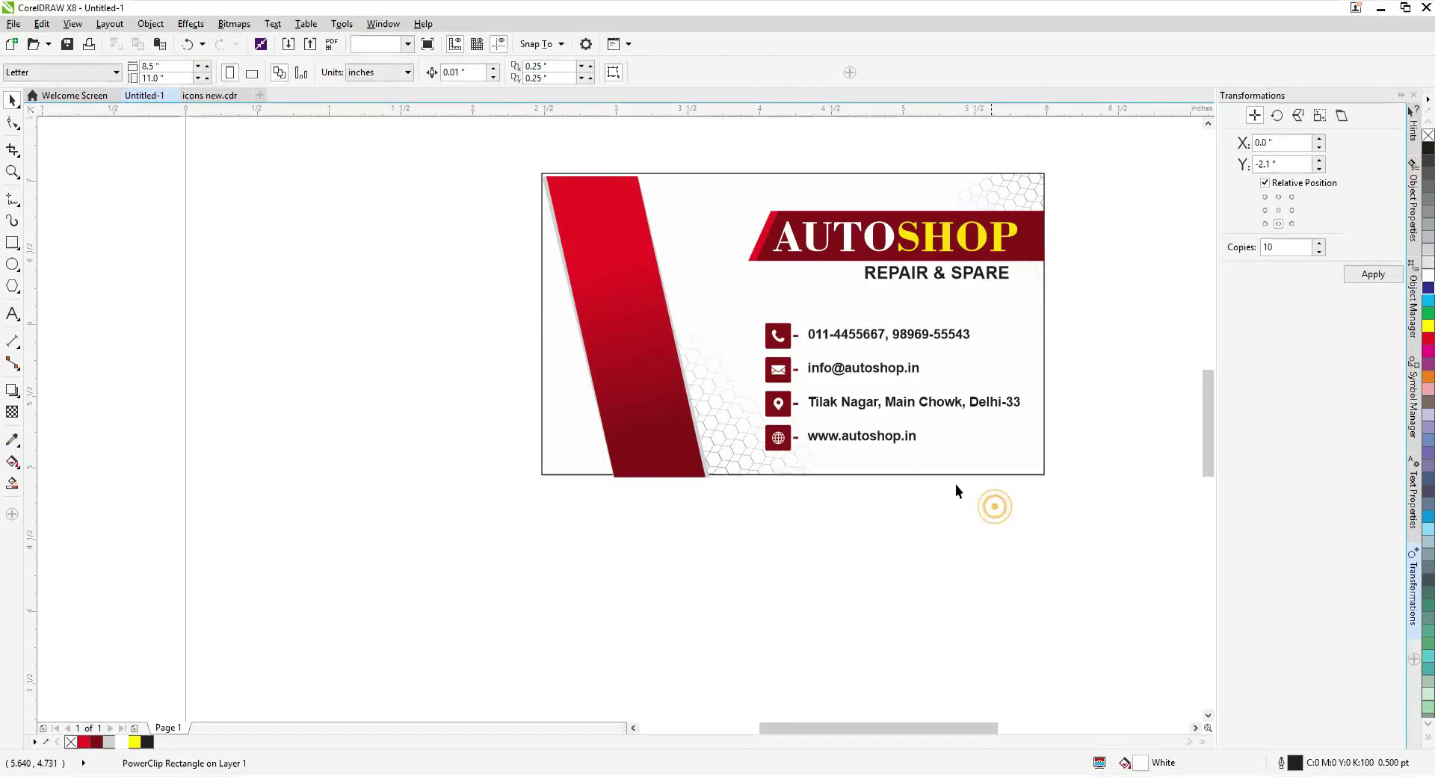
left_click(1413, 95)
left_click(520, 460)
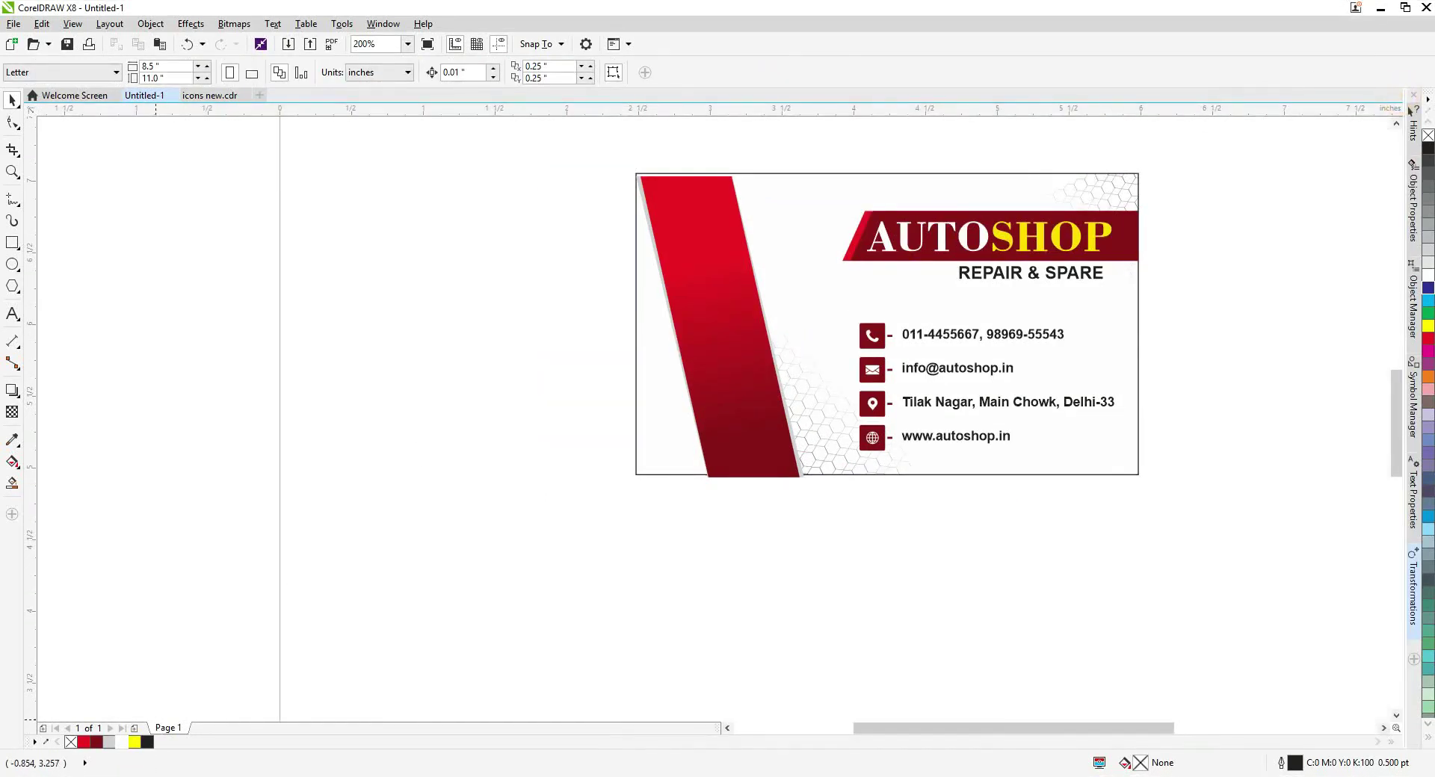
key("alt+Tab")
Search Google for 'car png' and show the image results.
left_click(596, 310)
type("car")
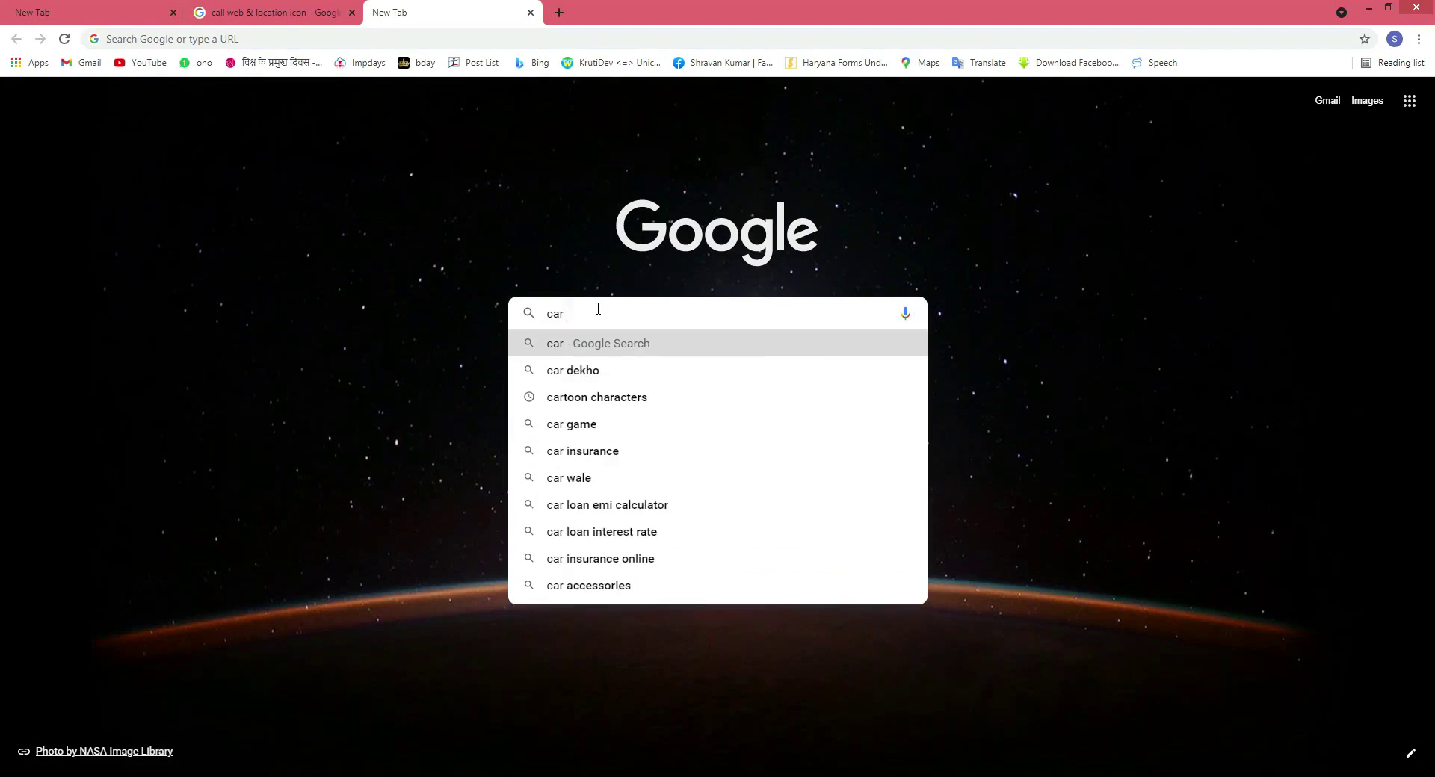
type(" png")
key("Return")
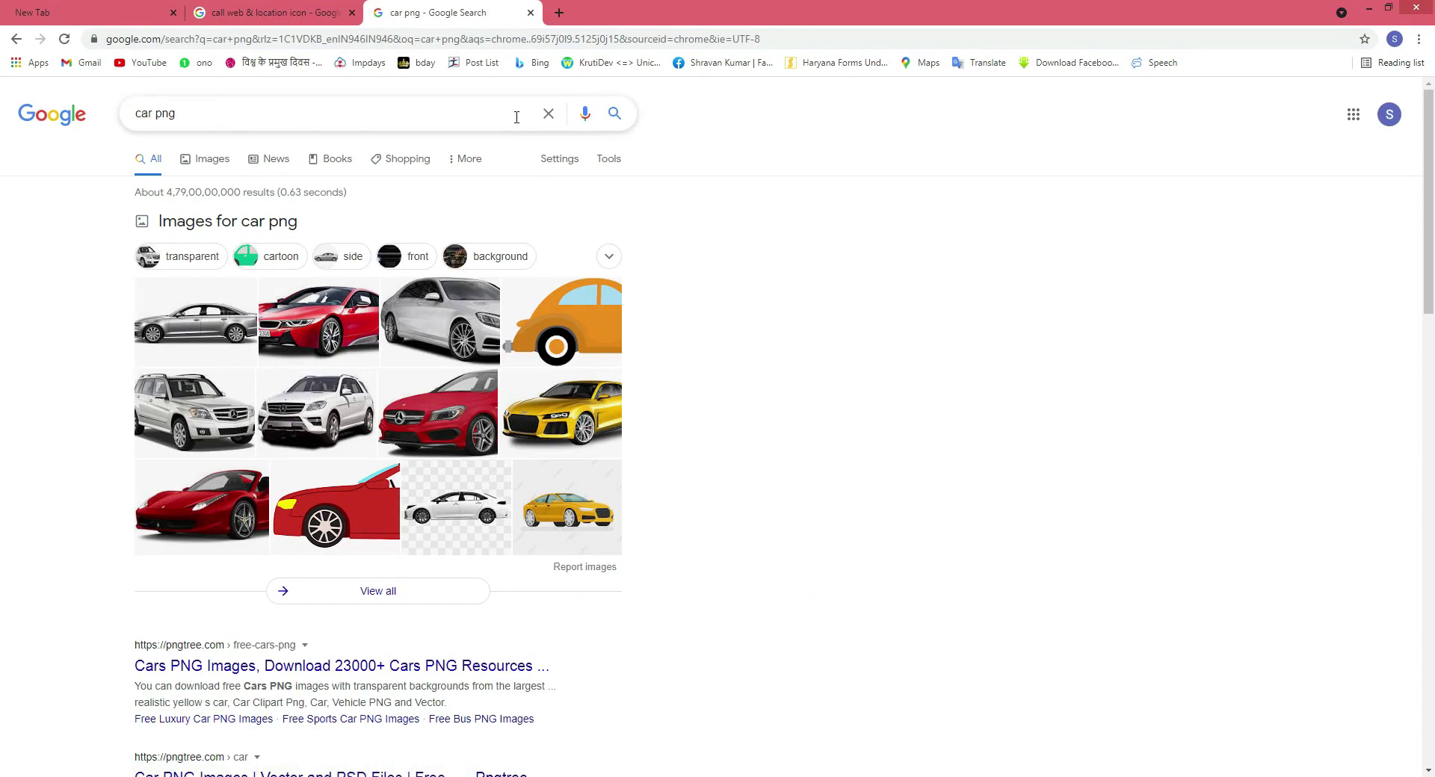
left_click(195, 159)
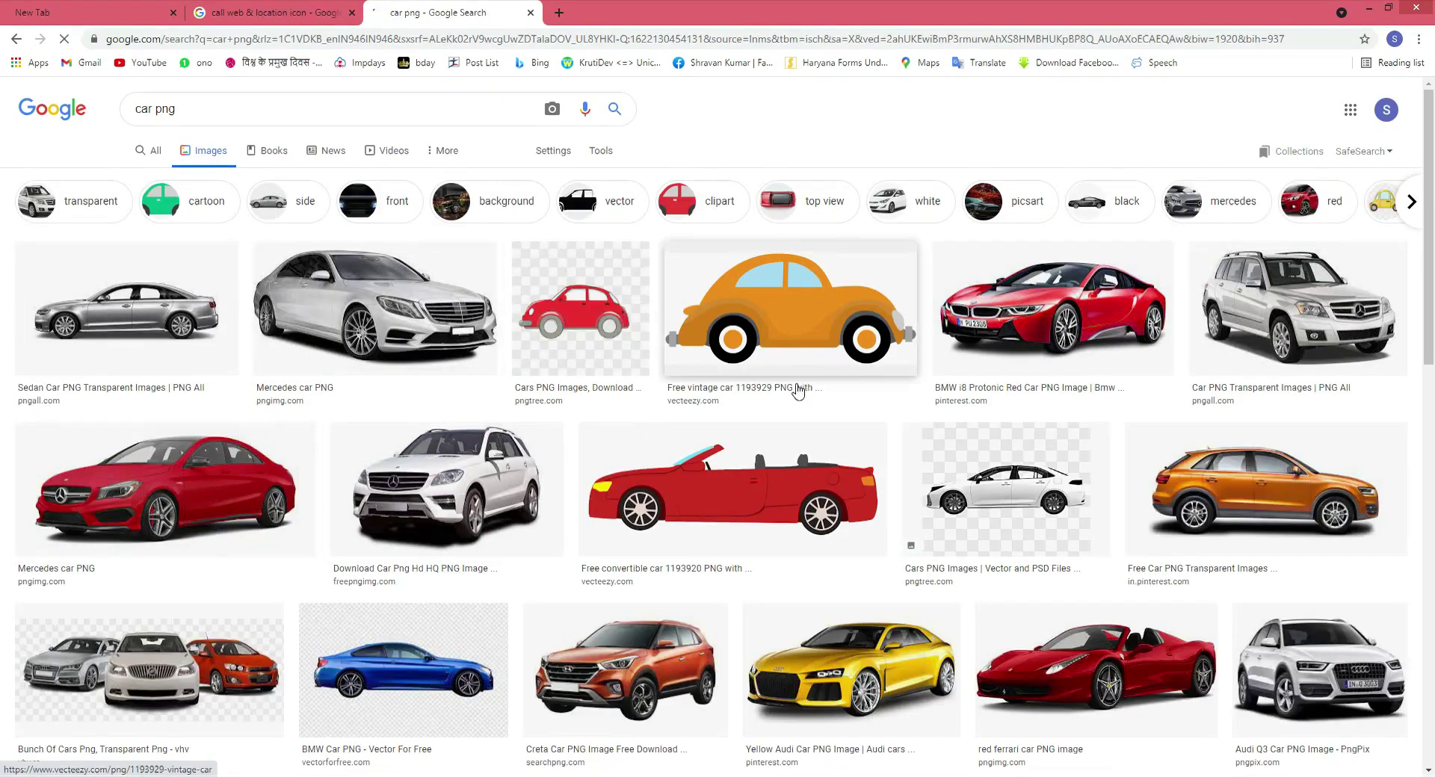
Copy the red Maruti Celerio photo from its enlarged preview.
scroll(798, 390, "down", 2)
scroll(766, 396, "down", 12)
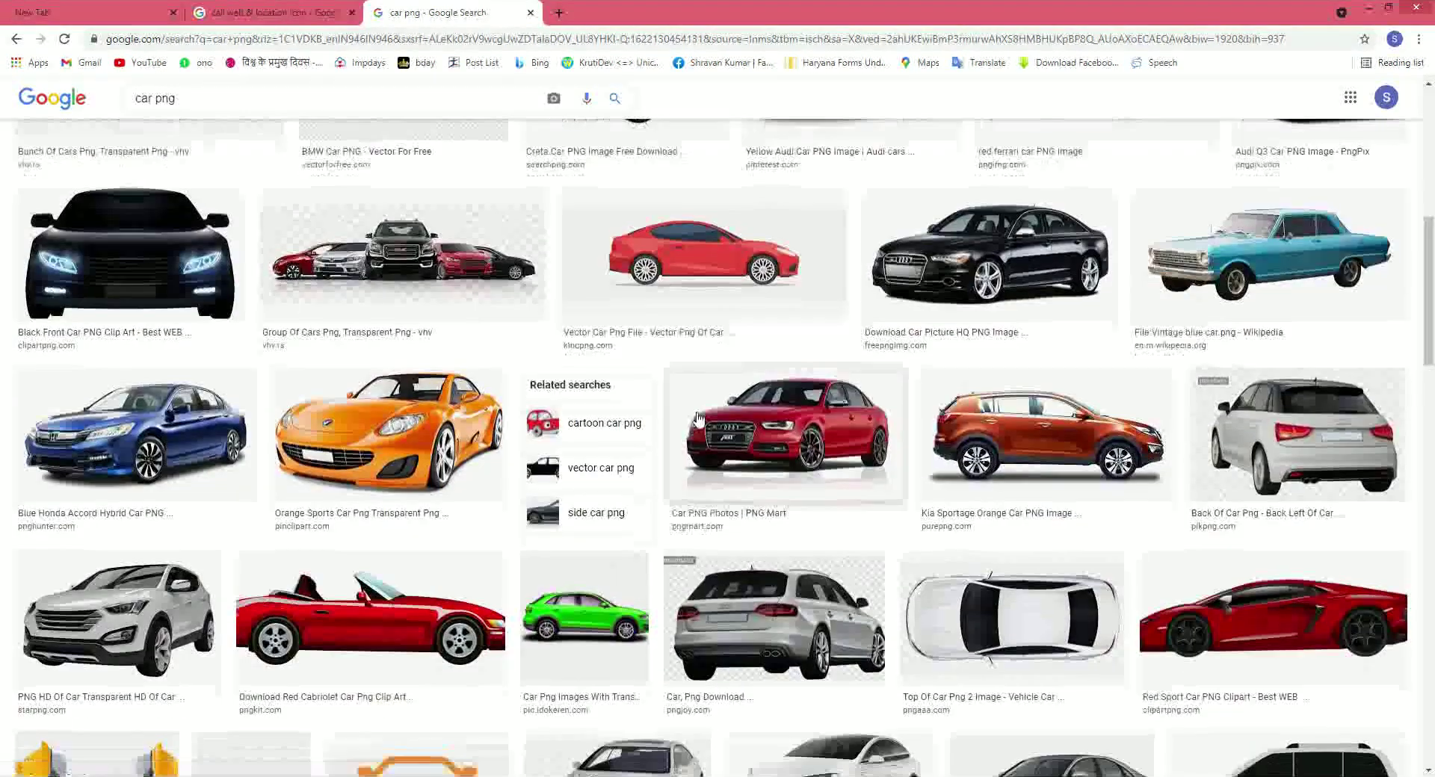
scroll(698, 419, "down", 3)
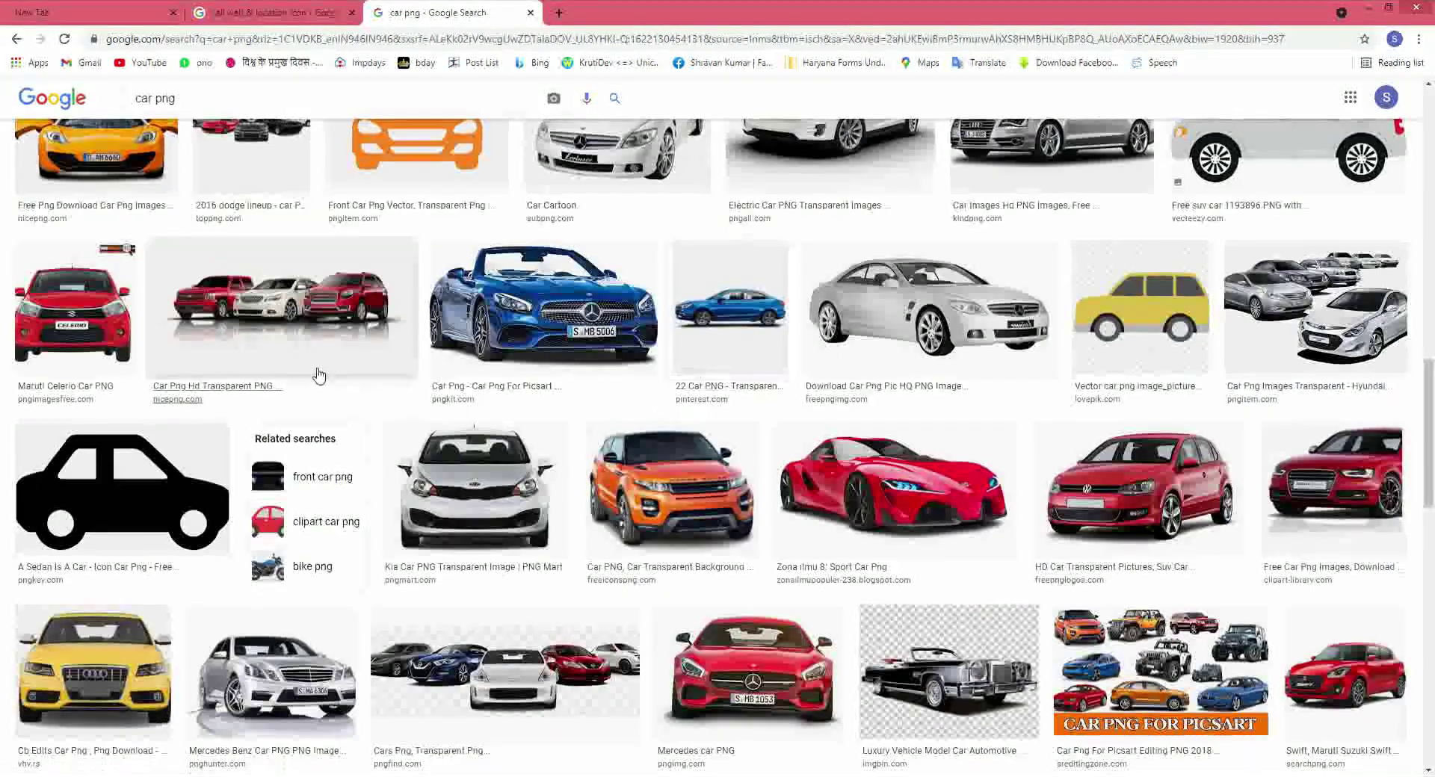
left_click(72, 314)
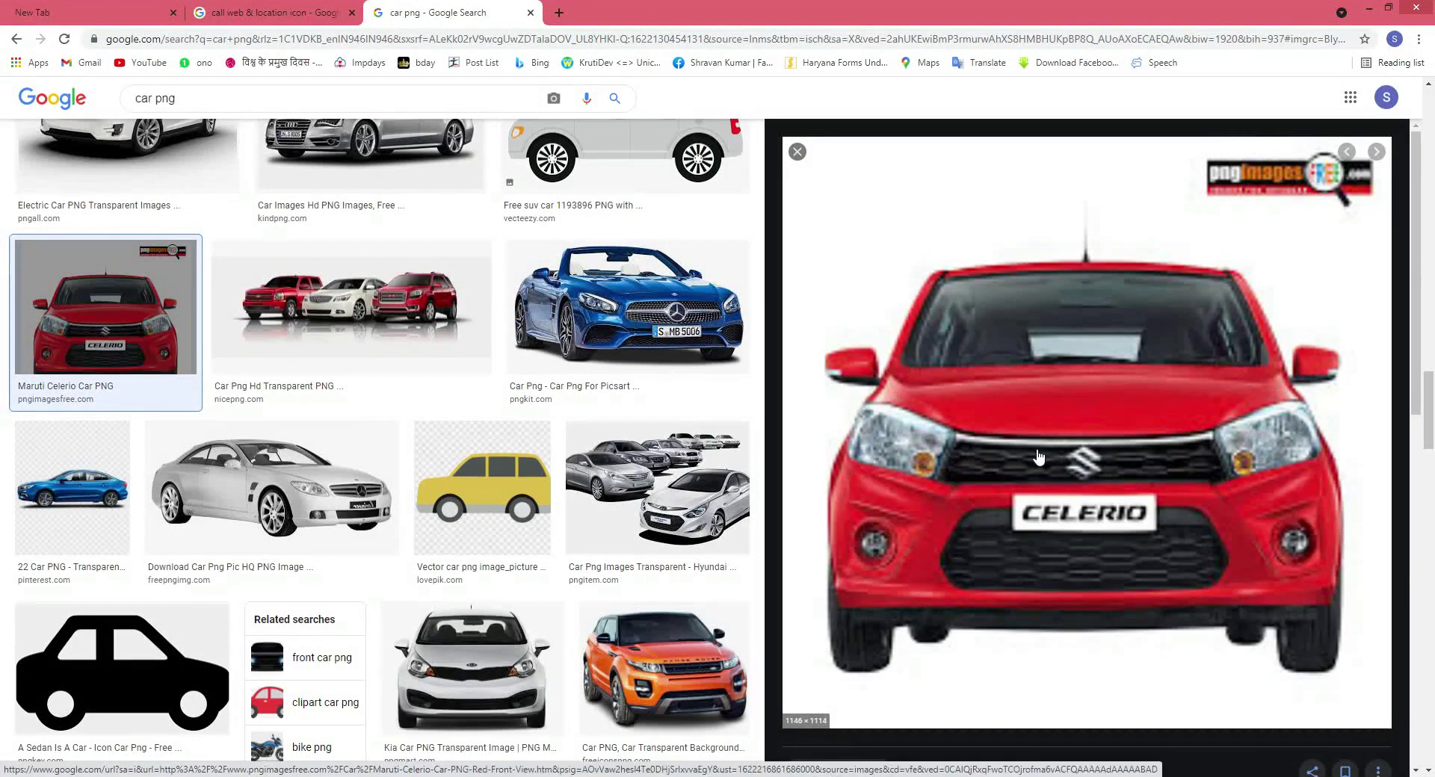
right_click(997, 434)
left_click(1039, 581)
key("Return")
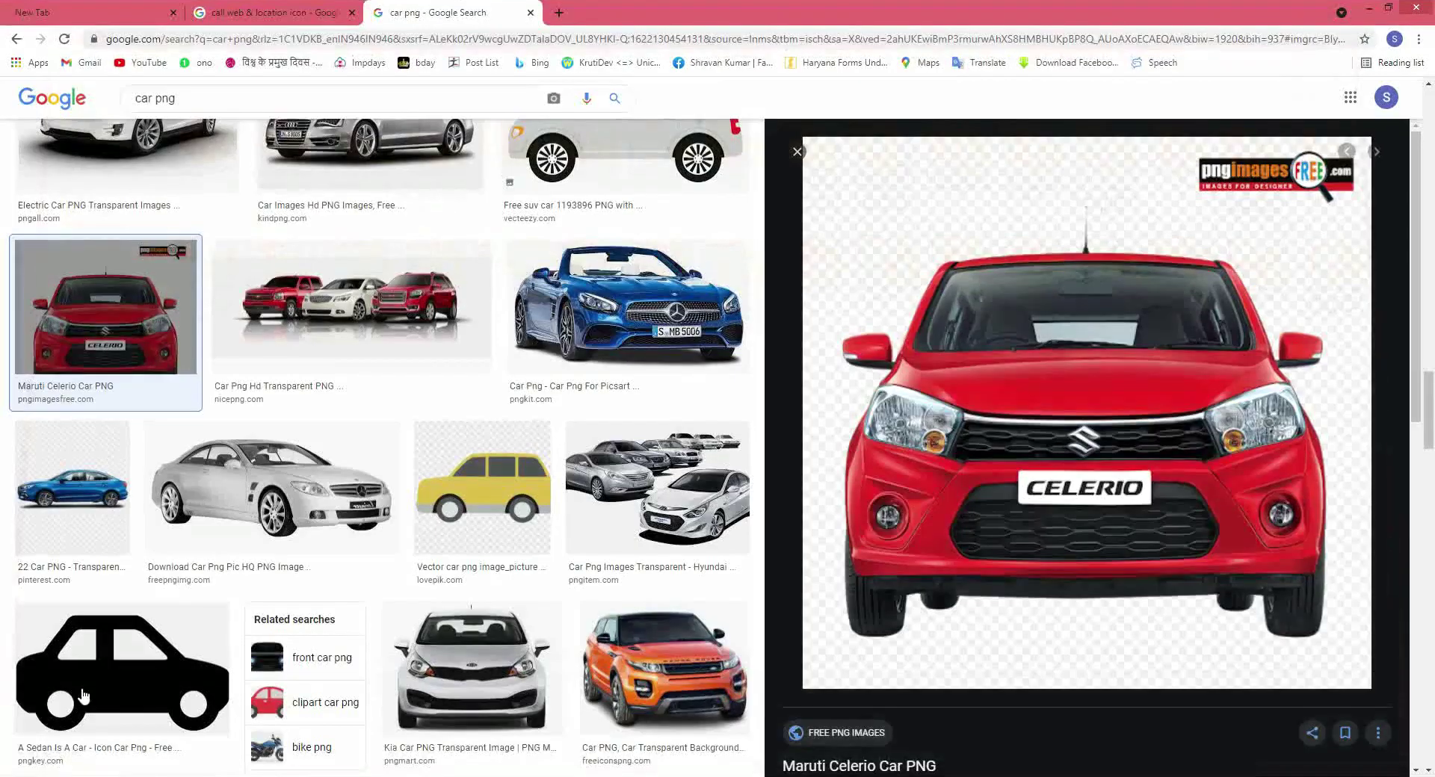
key("alt+Tab")
Paste the Celerio photo and scale it onto the card's left side.
key("ctrl+v")
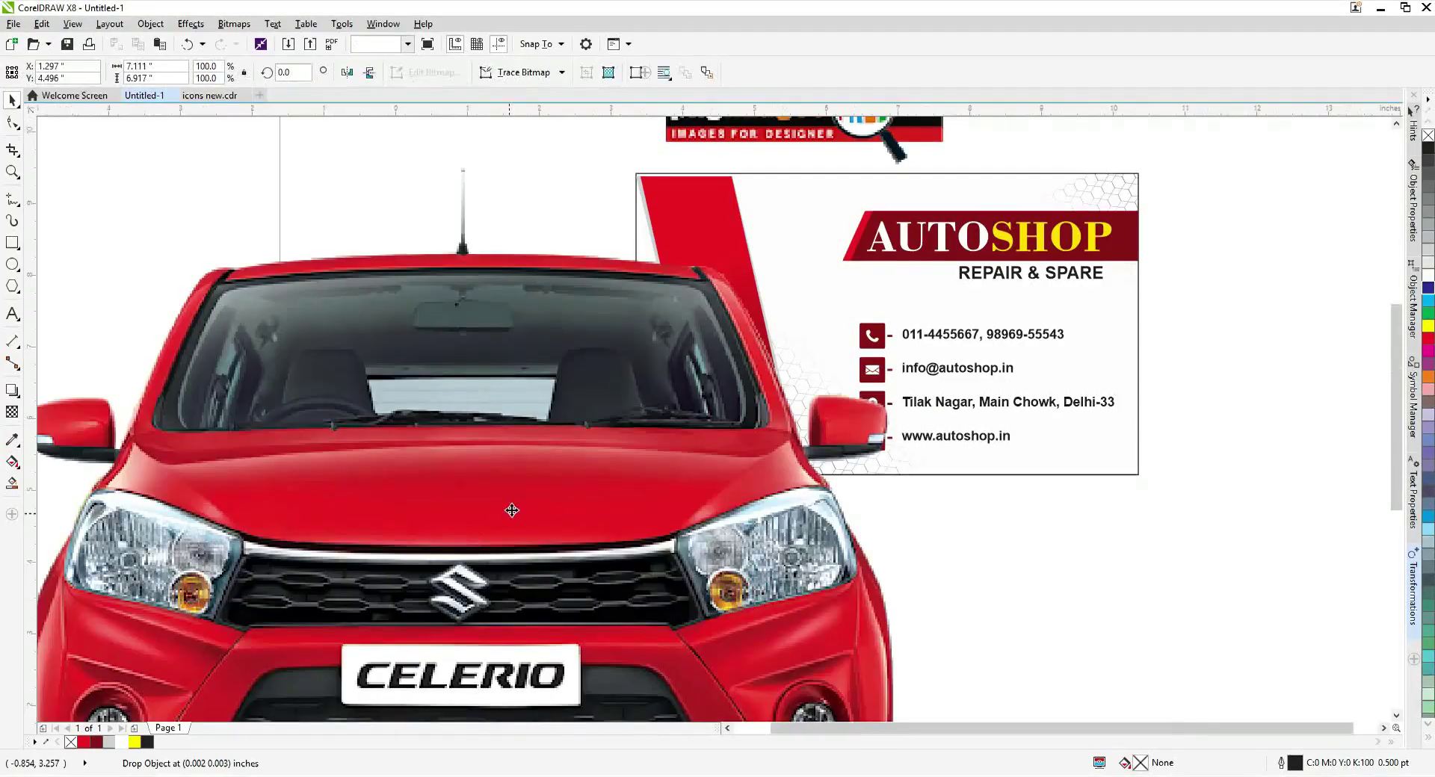
scroll(513, 516, "down", 1)
left_click_drag(825, 322, 825, 322)
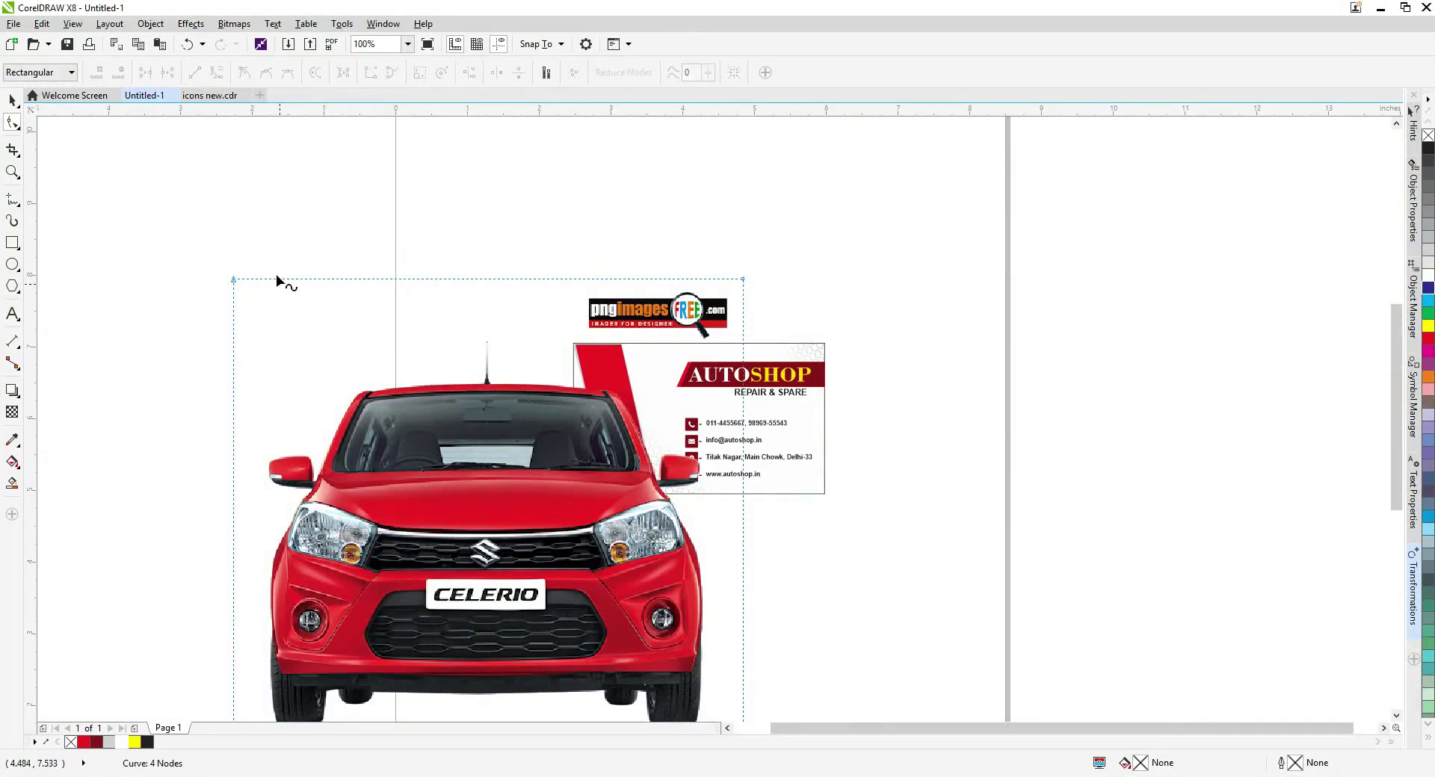
left_click_drag(743, 281, 811, 273)
scroll(674, 424, "up", 1)
left_click_drag(695, 202, 751, 369)
left_click_drag(643, 475, 638, 469)
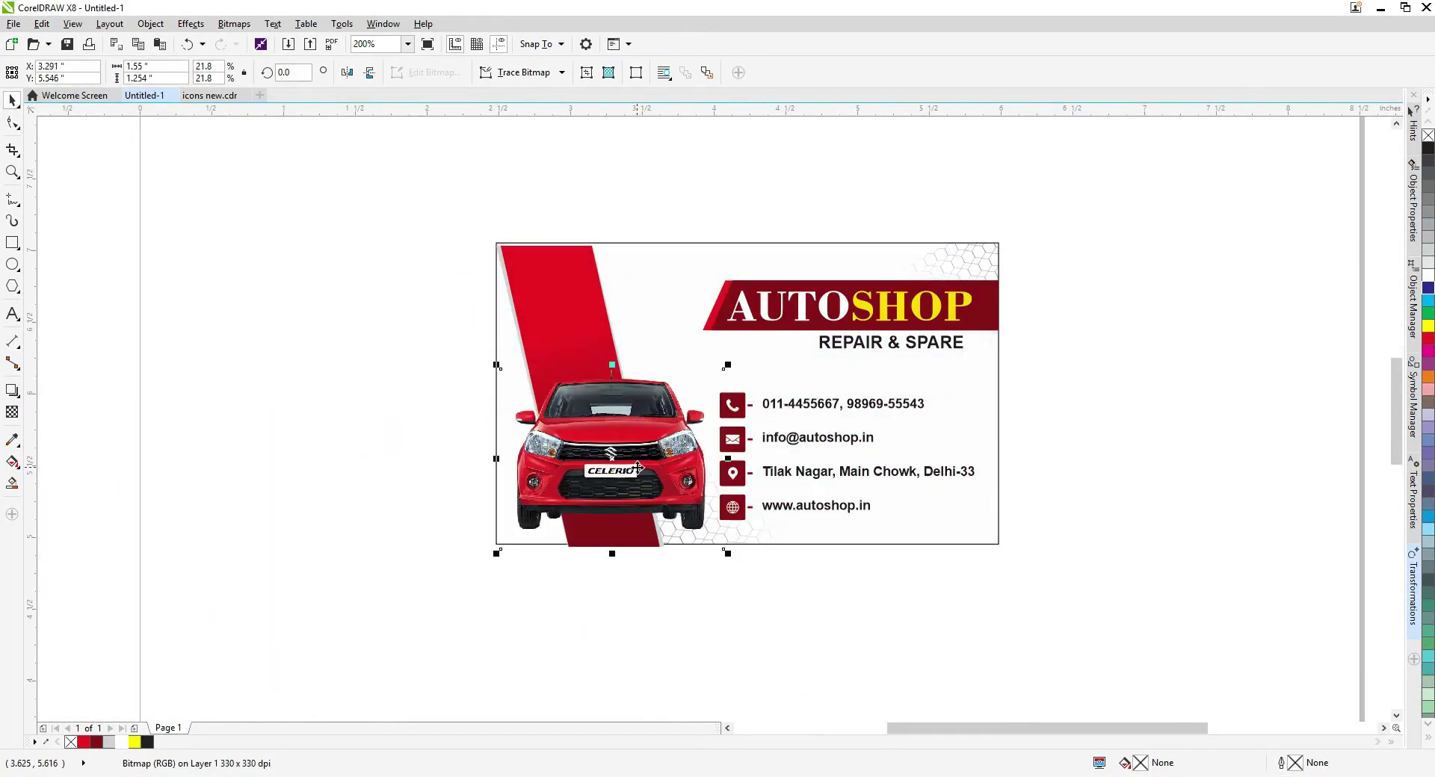
left_click_drag(495, 369, 555, 398)
Crop the car photo's left side to the card edge and shrink it from its top-left corner.
right_click(556, 329)
key("Escape")
key("F10")
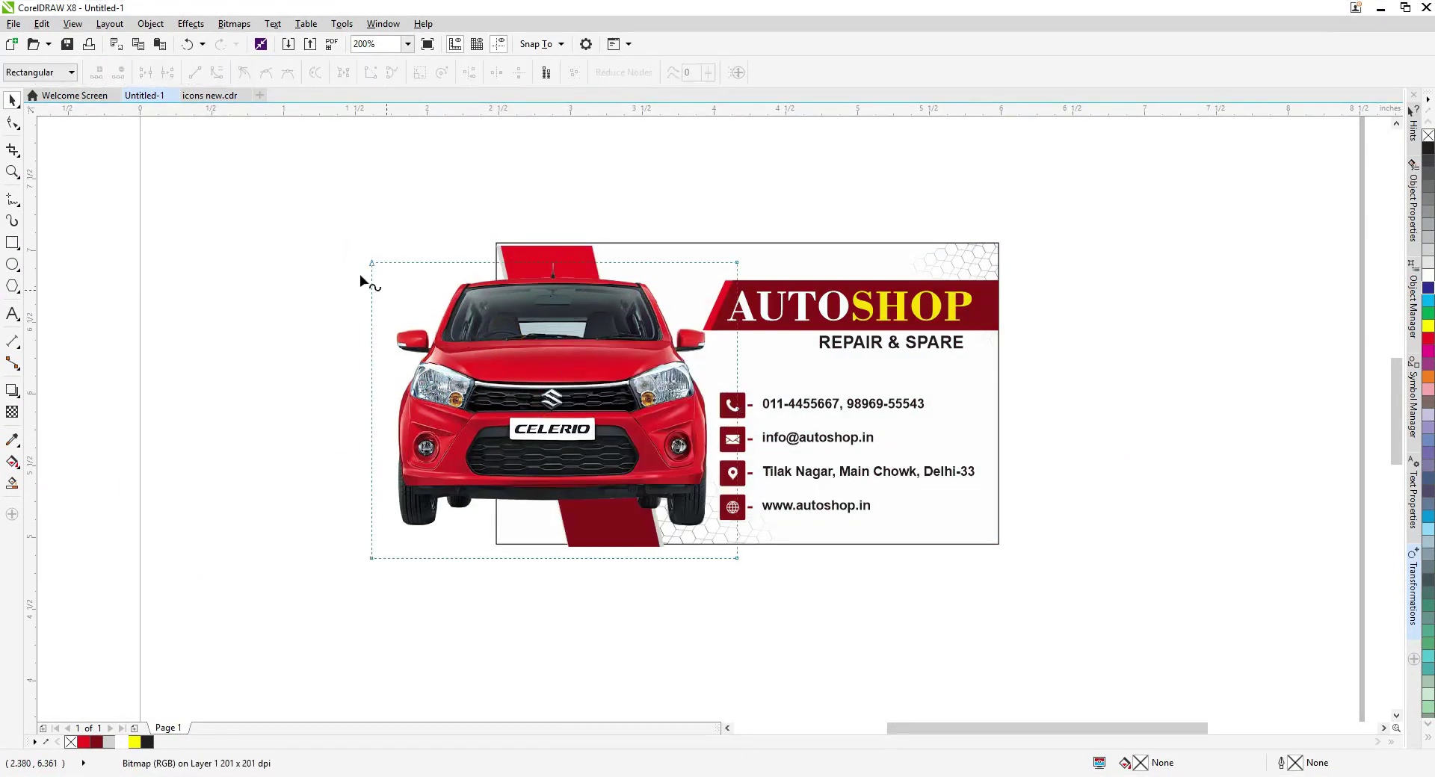
left_click_drag(371, 558, 492, 564)
key("space")
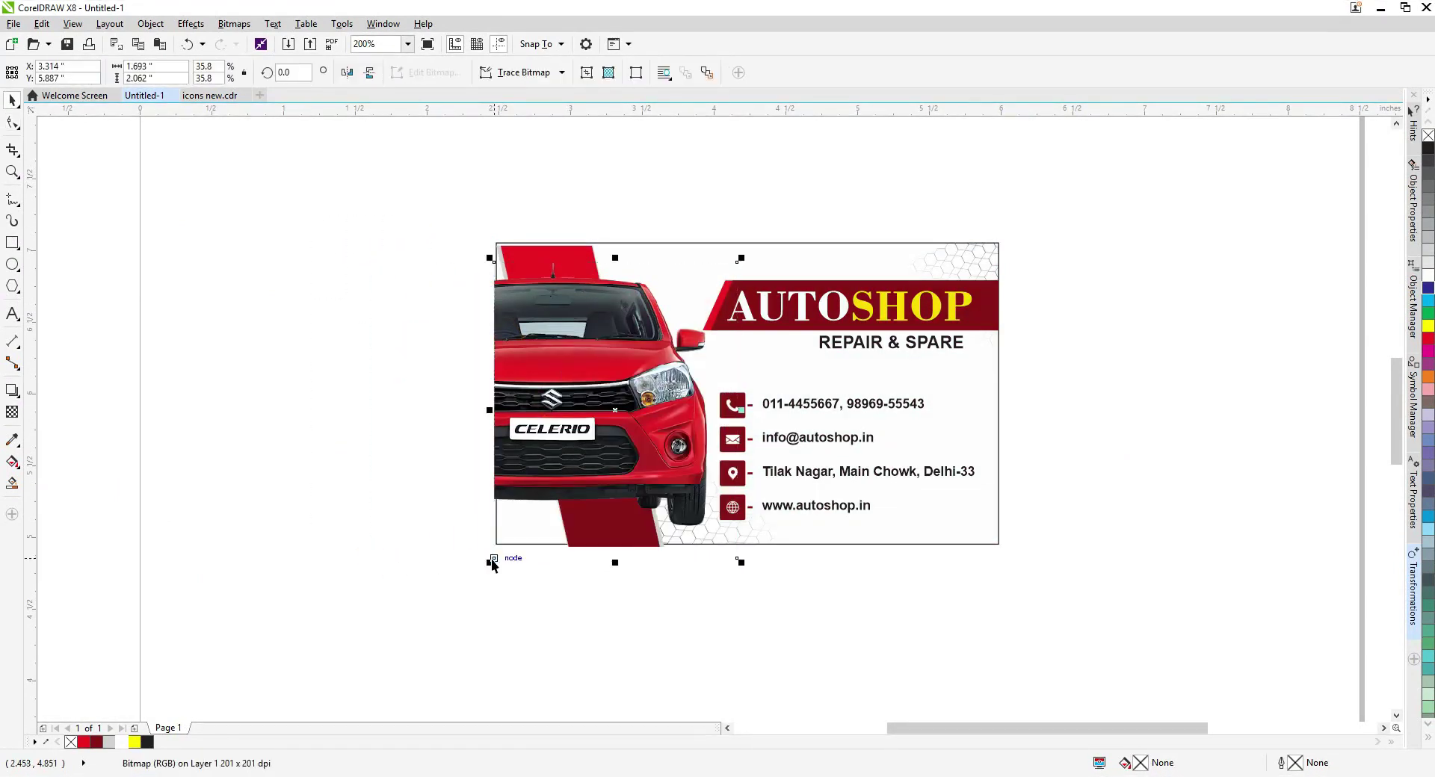
left_click_drag(491, 257, 533, 307)
key("space")
left_click_drag(528, 559, 492, 565)
key("space")
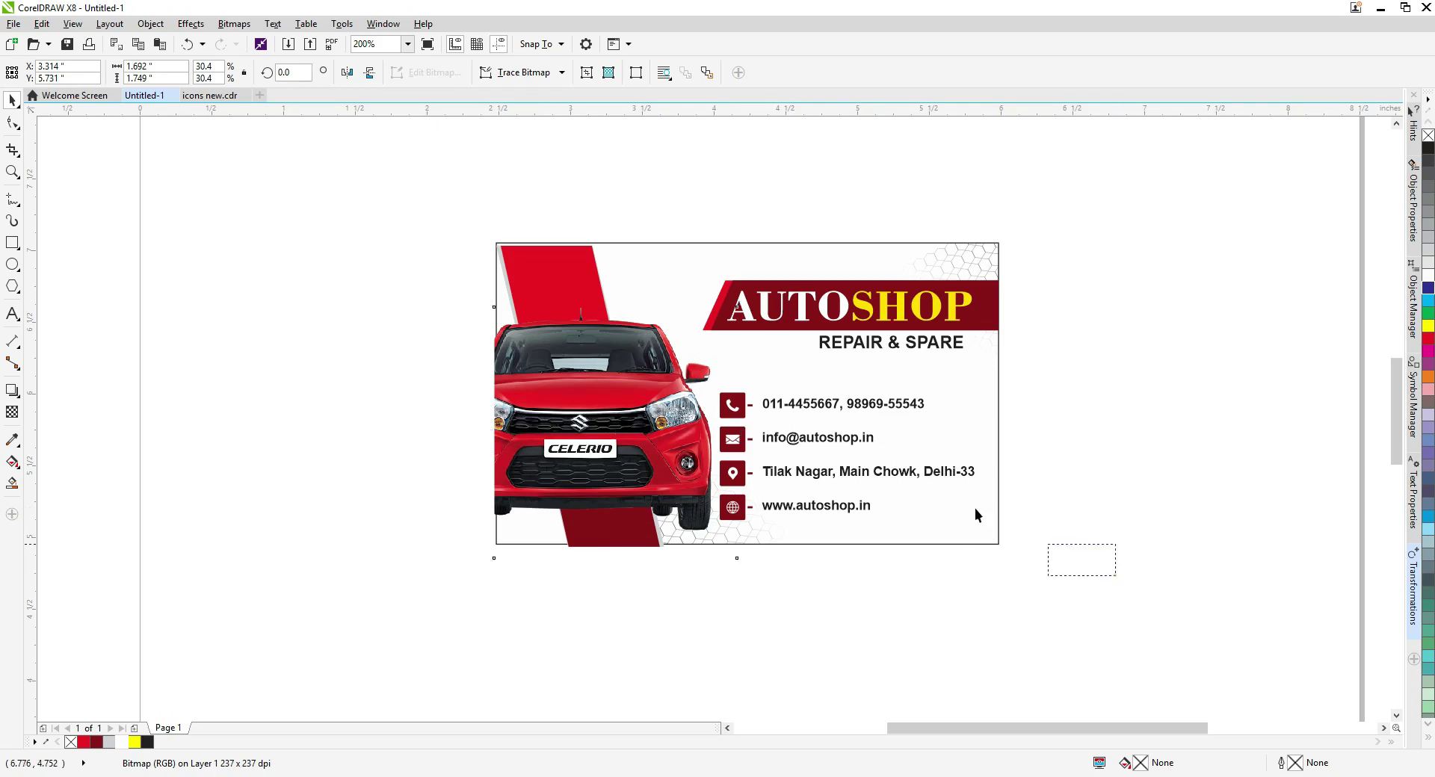
Shrink the block of contact icons and text lines slightly.
left_click_drag(975, 516, 706, 378)
scroll(728, 470, "up", 2)
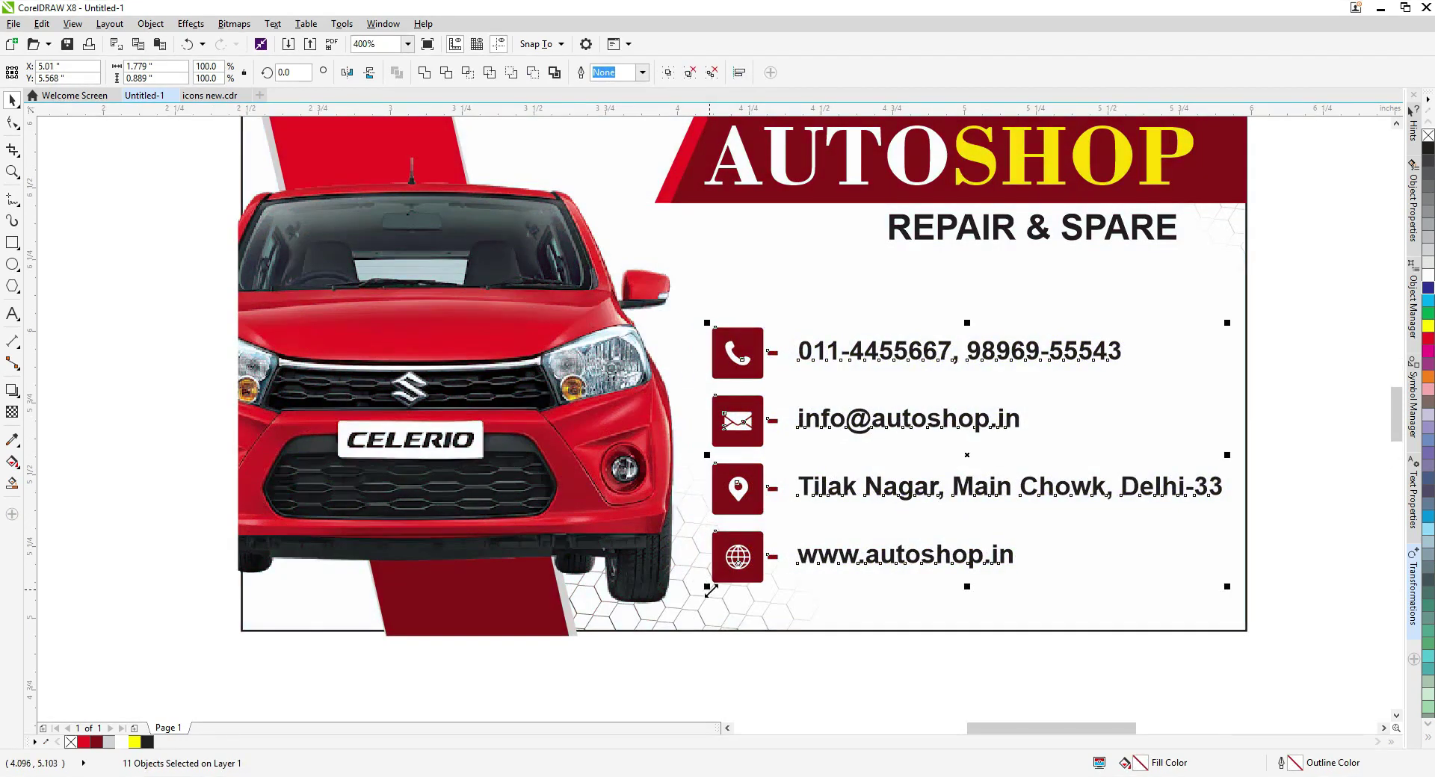
key("ctrl+z")
left_click_drag(710, 329, 753, 348)
Move the car photo right, restore its left edge, and scale it to 24.1%.
left_click(650, 467)
left_click_drag(343, 353, 387, 352)
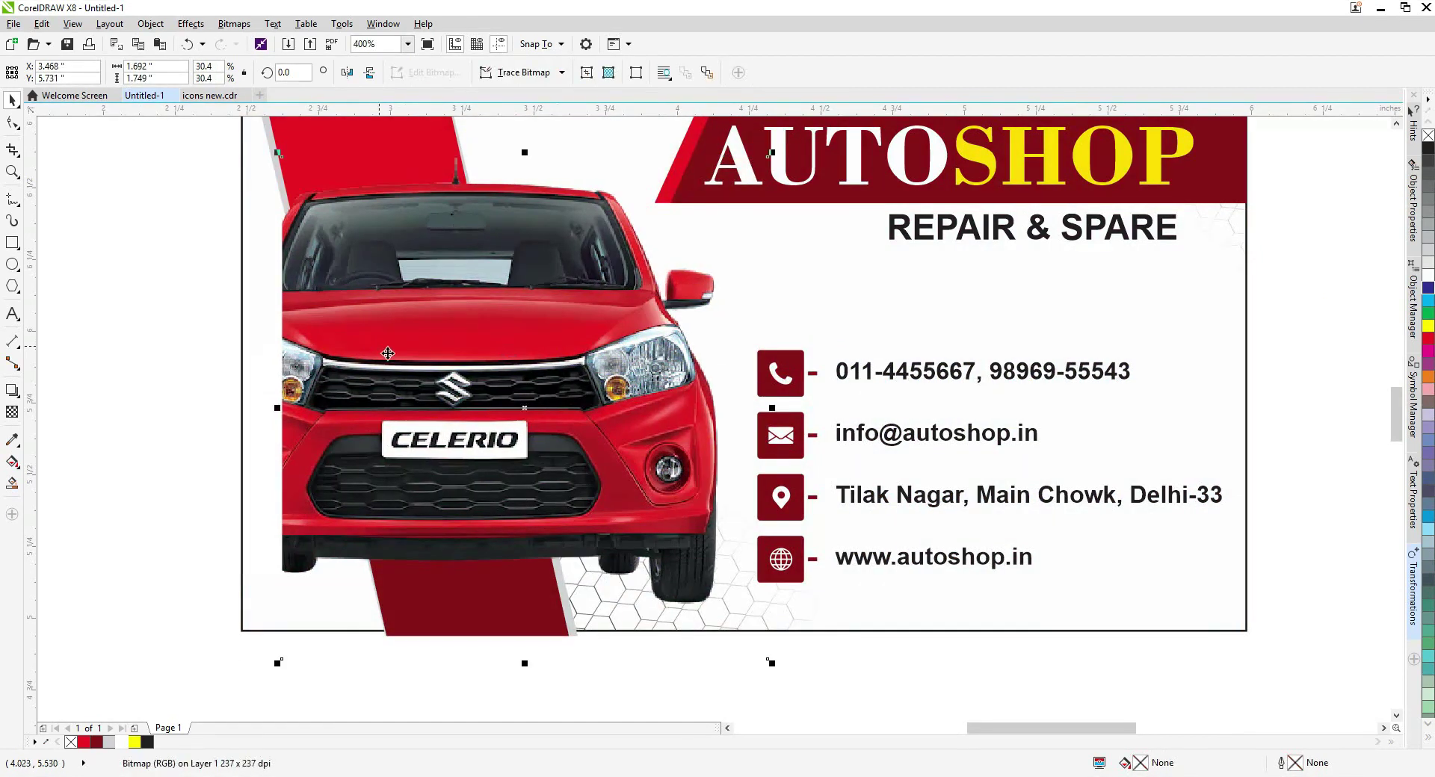
scroll(388, 353, "down", 2)
key("F10")
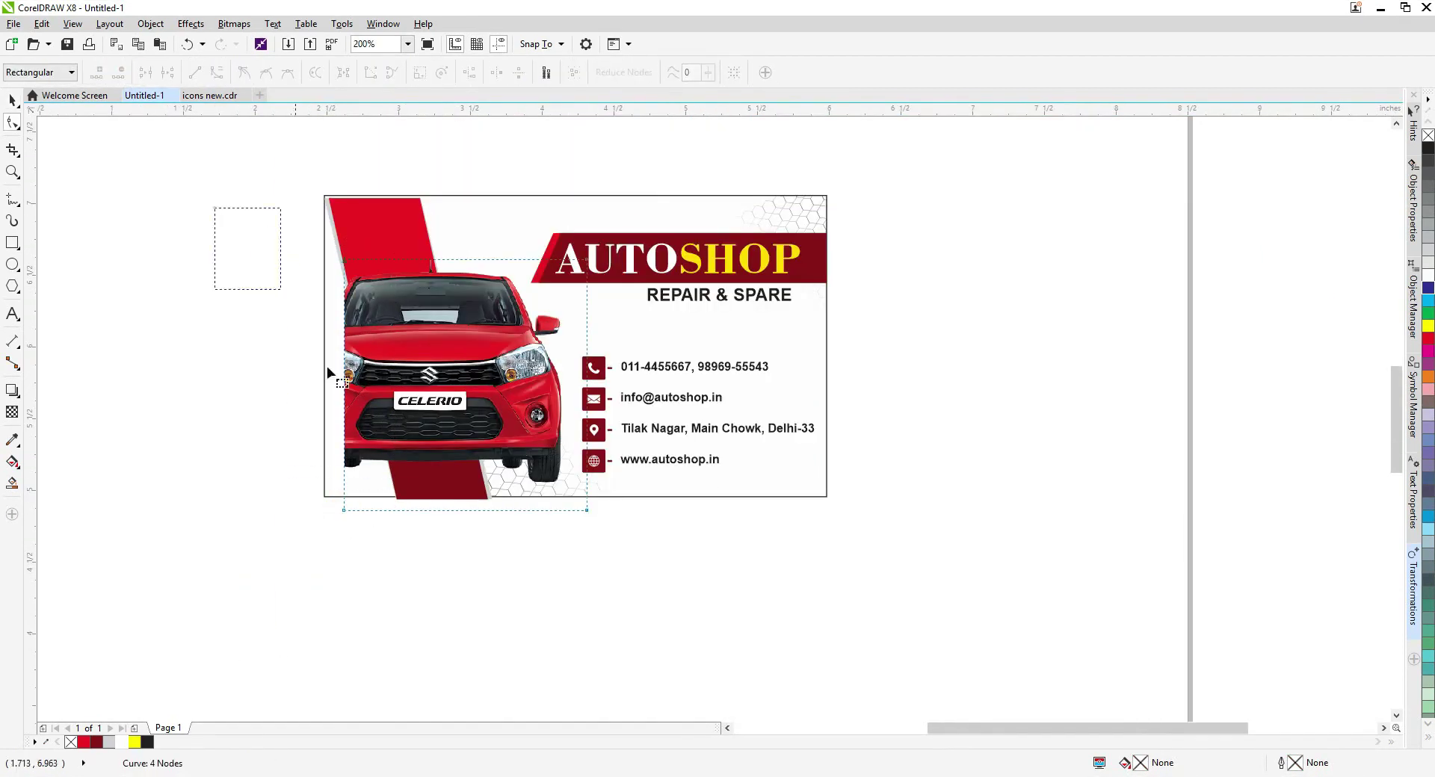
left_click_drag(342, 510, 305, 500)
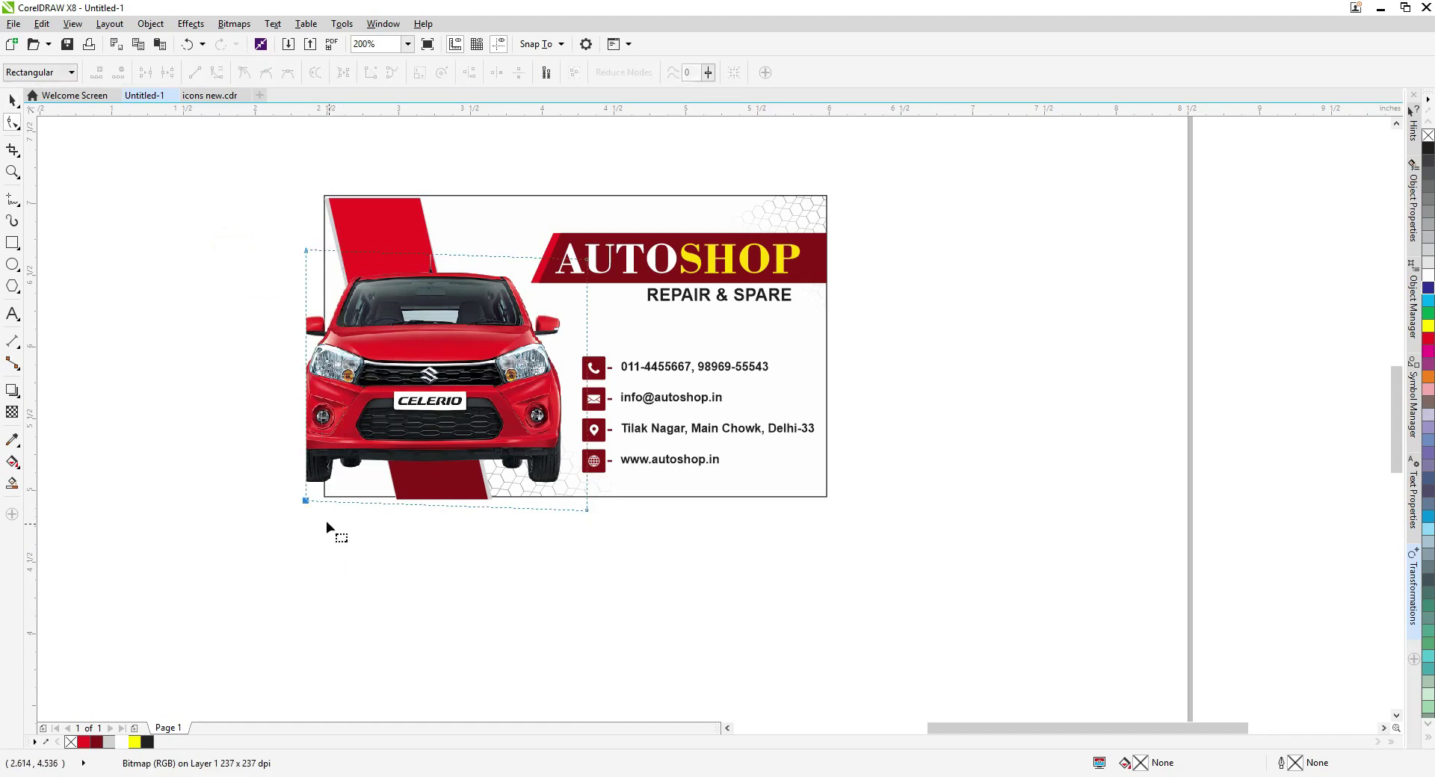
key("space")
left_click_drag(276, 246, 340, 298)
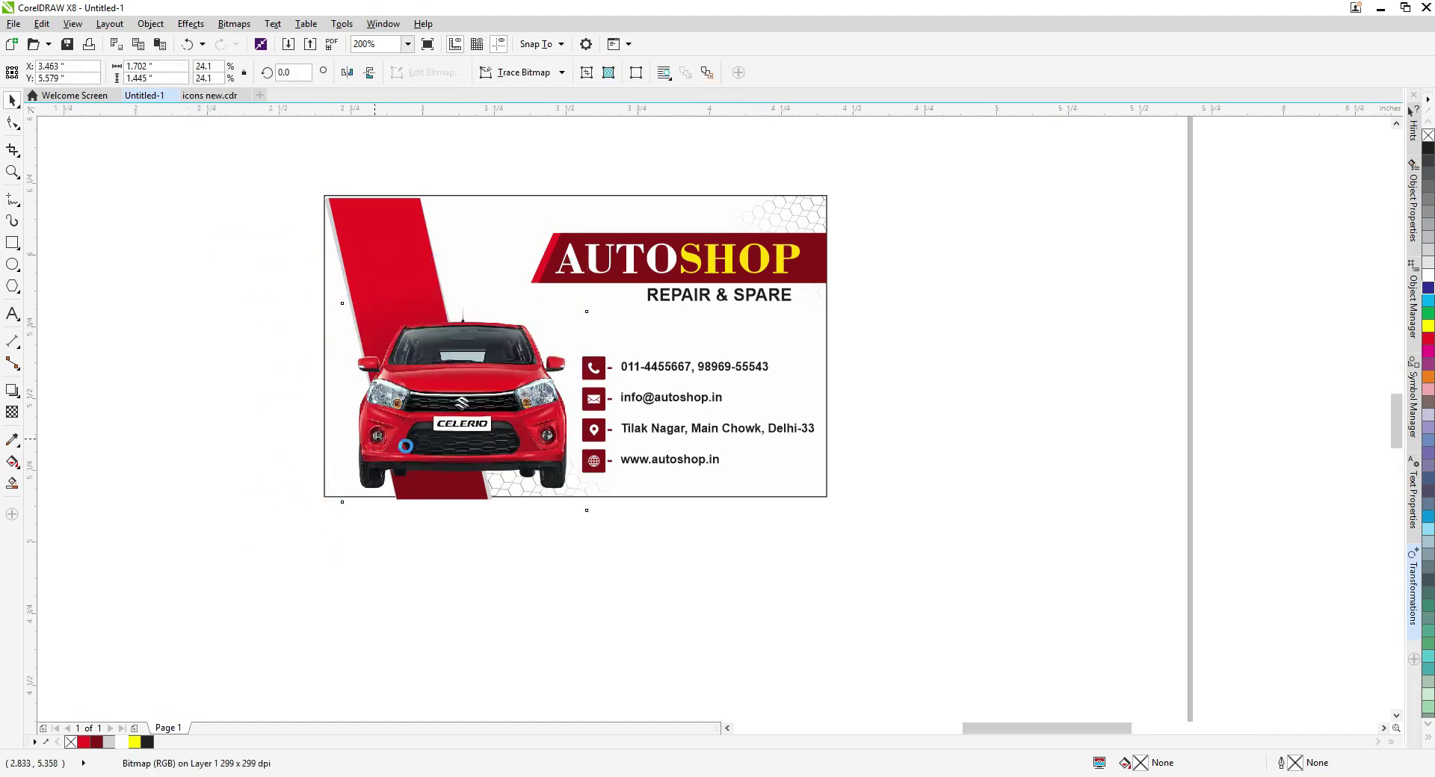
scroll(406, 446, "up", 1)
scroll(477, 531, "down", 1)
scroll(611, 570, "up", 2)
scroll(546, 409, "down", 2)
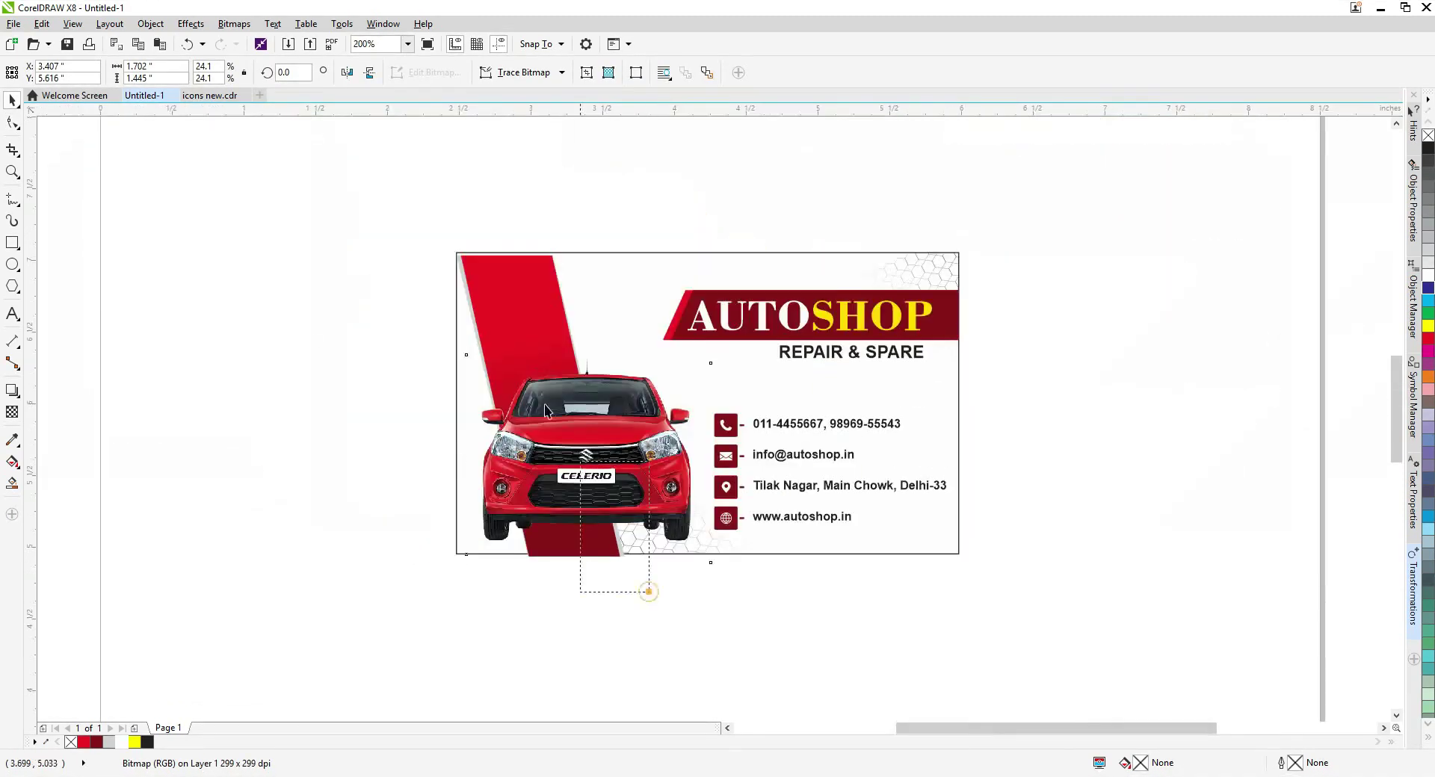
left_click(570, 269, "shift")
Duplicate the red diagonal band, move it right behind the car, and give it a darker gradient.
key("shift+F2")
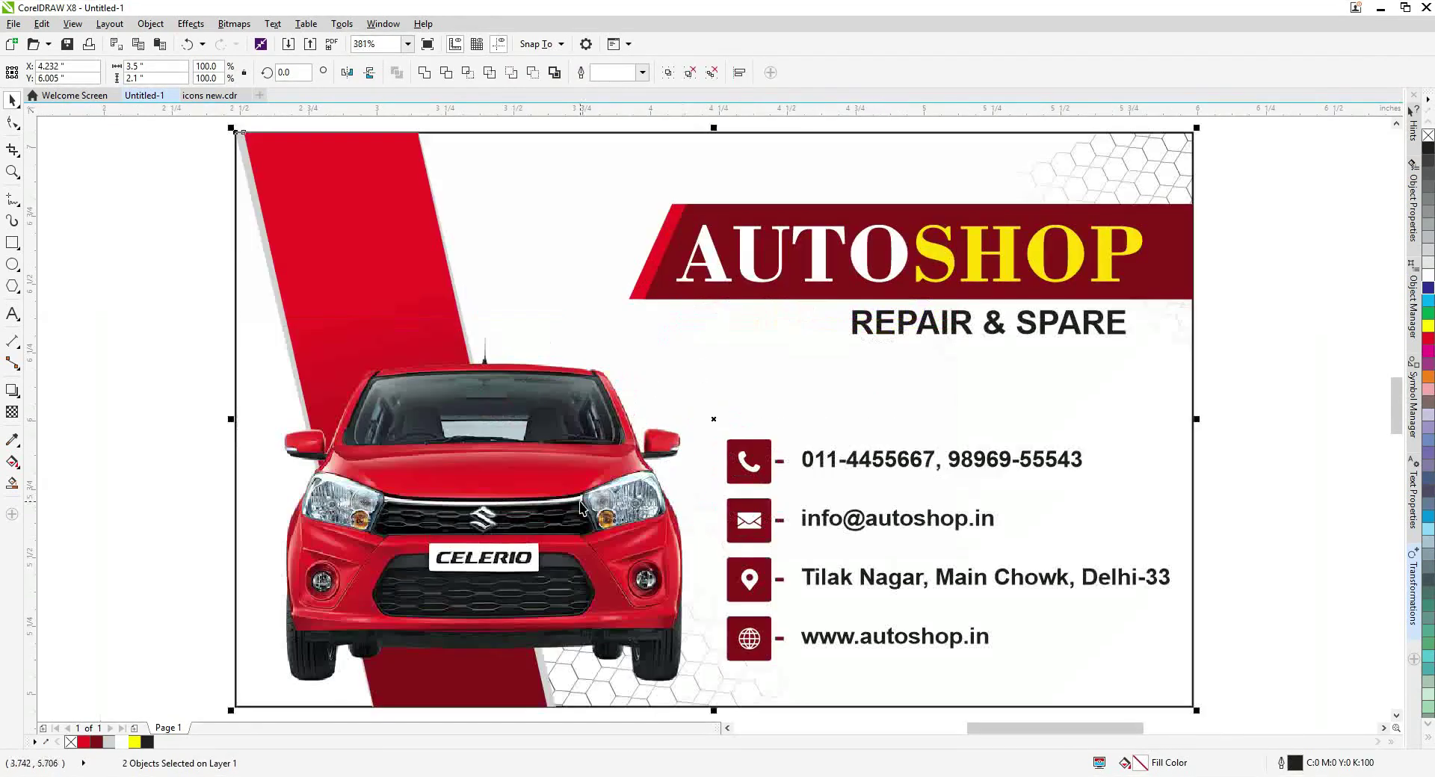
key("ctrl+z")
left_click(385, 250)
left_click_drag(358, 214, 517, 237)
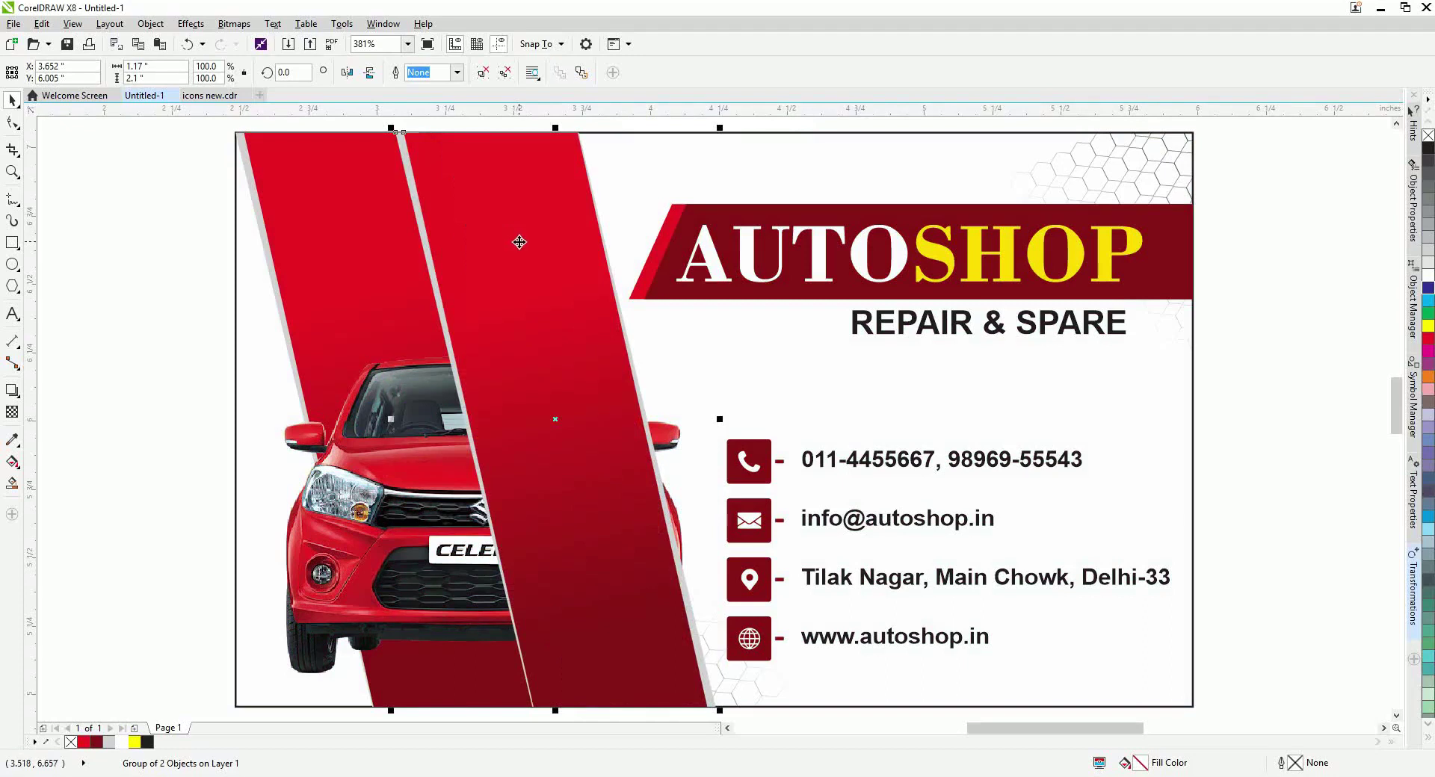
key("ctrl+Page_Down")
key("g")
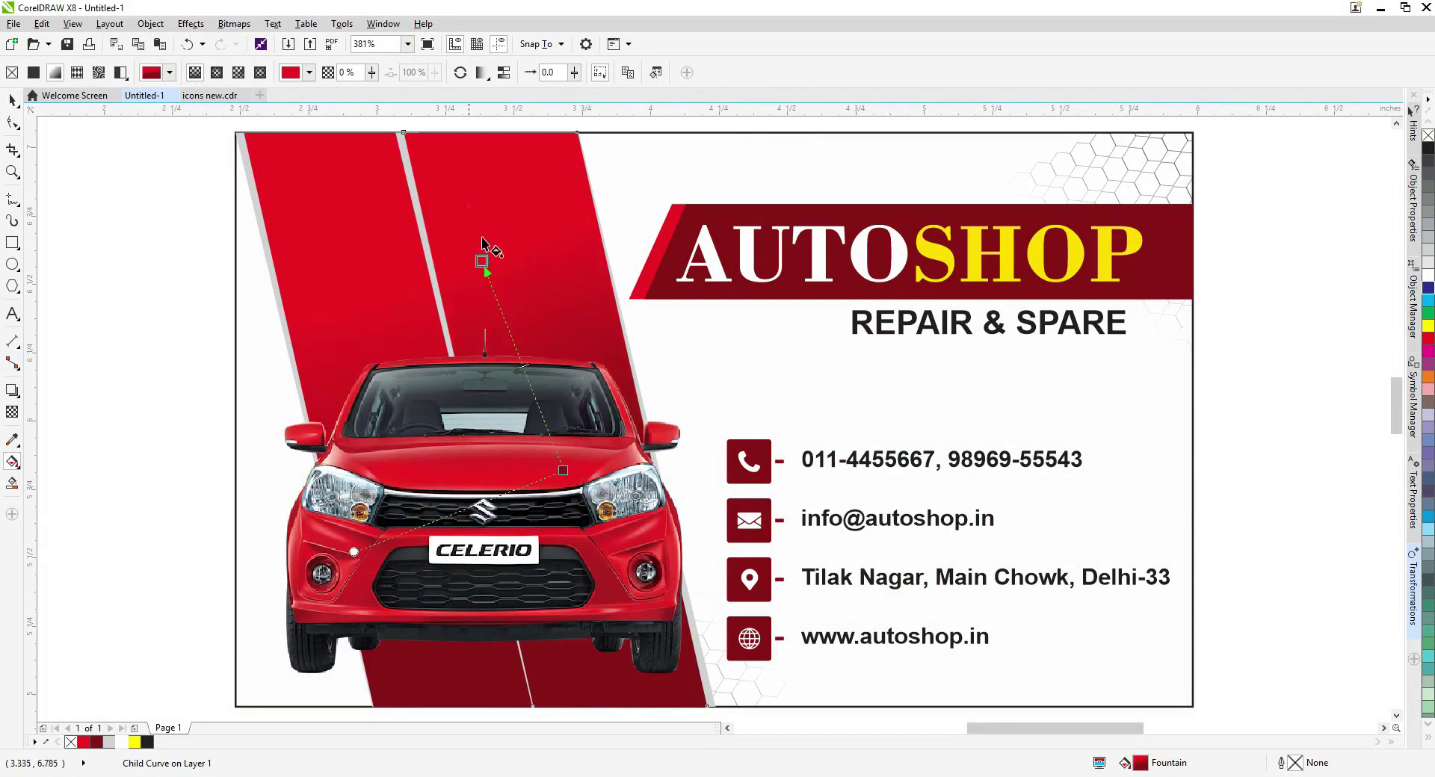
left_click(486, 254)
key("space")
Raise the car photo higher and shrink it from its top-right corner.
scroll(478, 359, "down", 3)
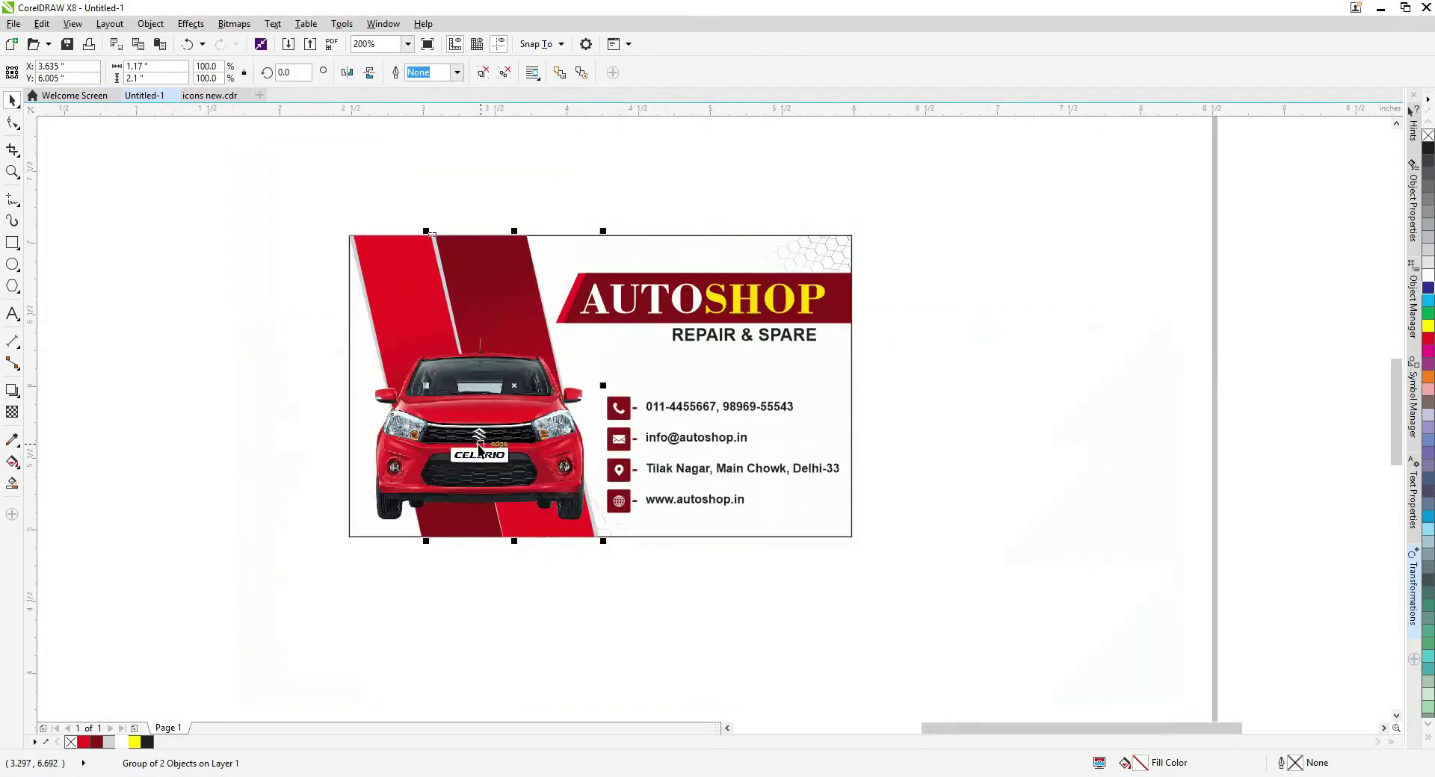
left_click_drag(482, 480, 482, 473)
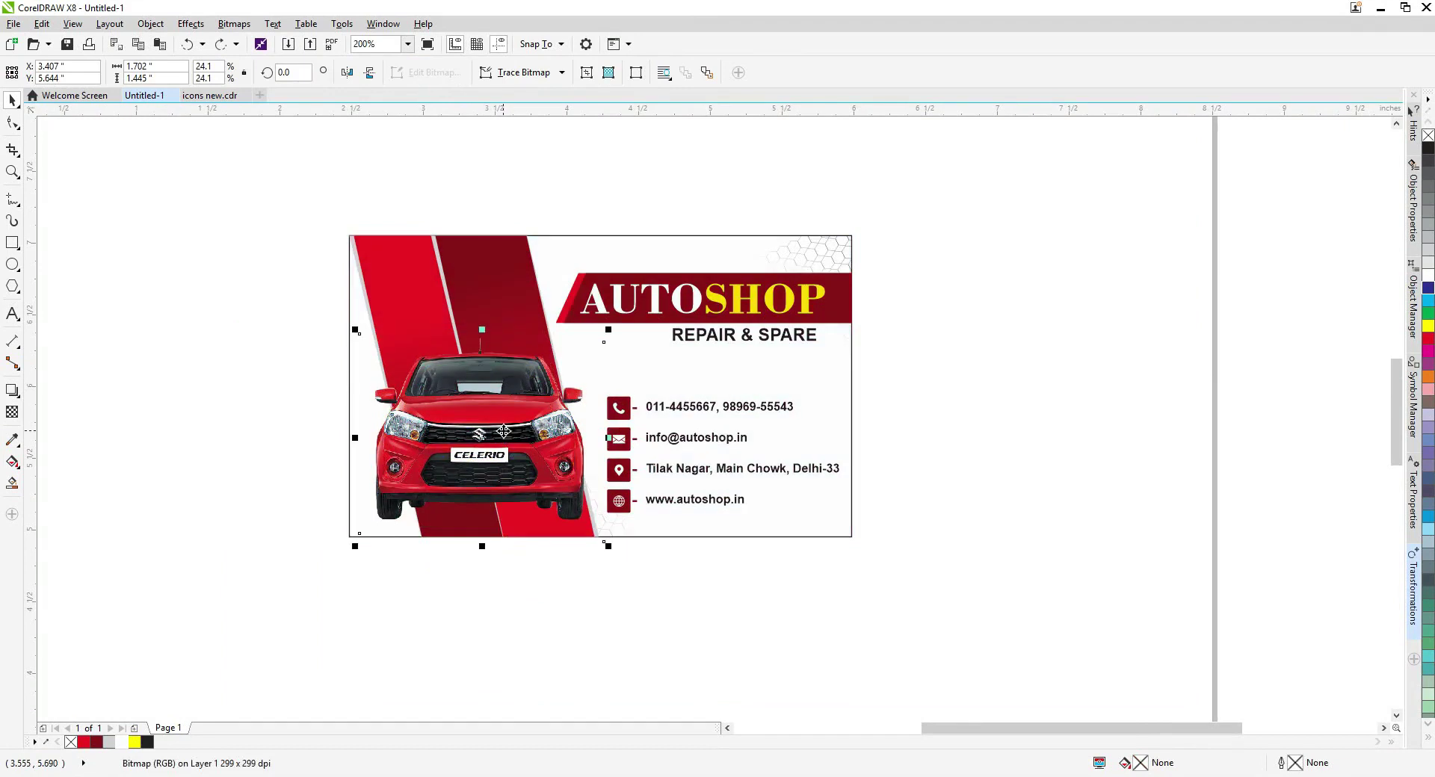
left_click_drag(501, 340, 498, 305)
left_click_drag(607, 299, 560, 320)
left_click(595, 556)
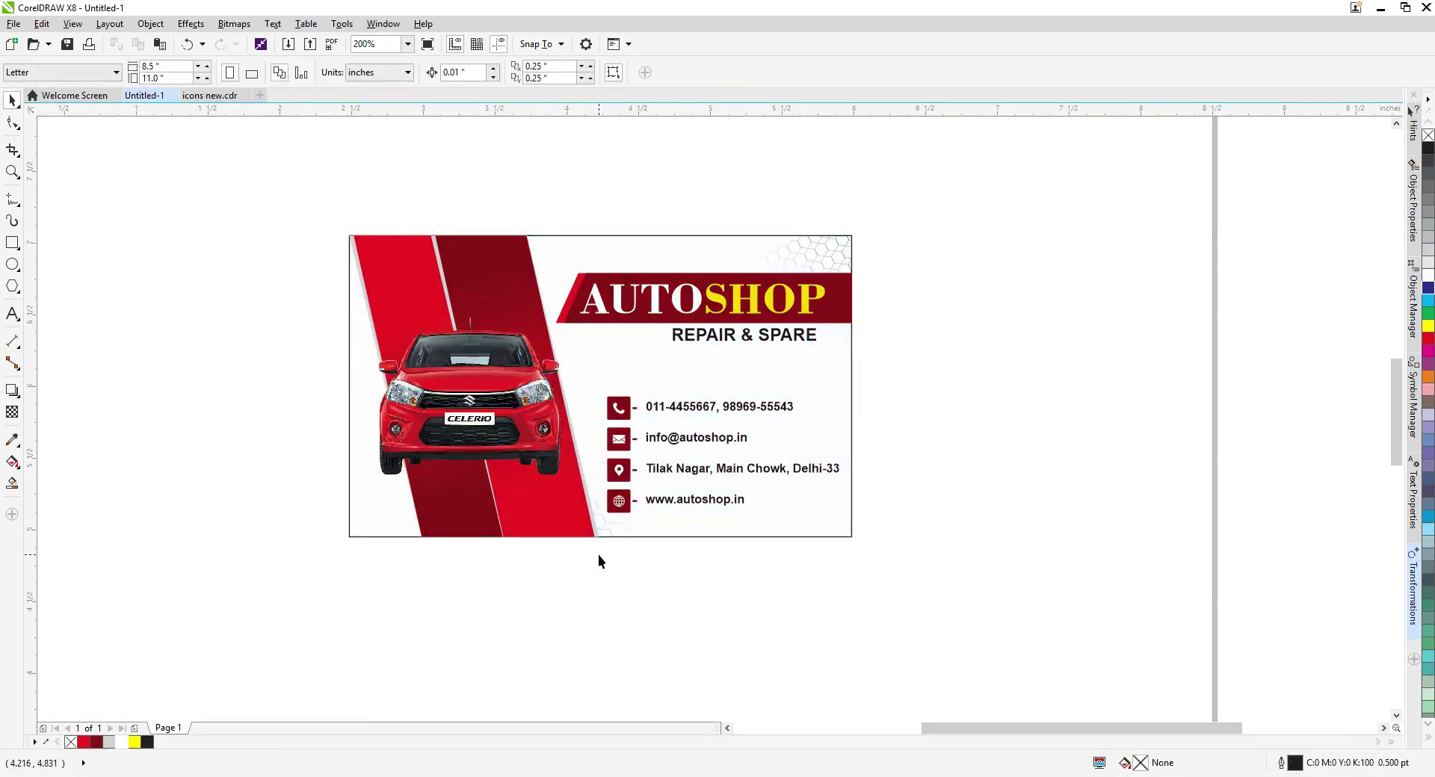
Restore the car photo's larger size and fade the narrow left red band with top-to-bottom transparency.
key("ctrl+z")
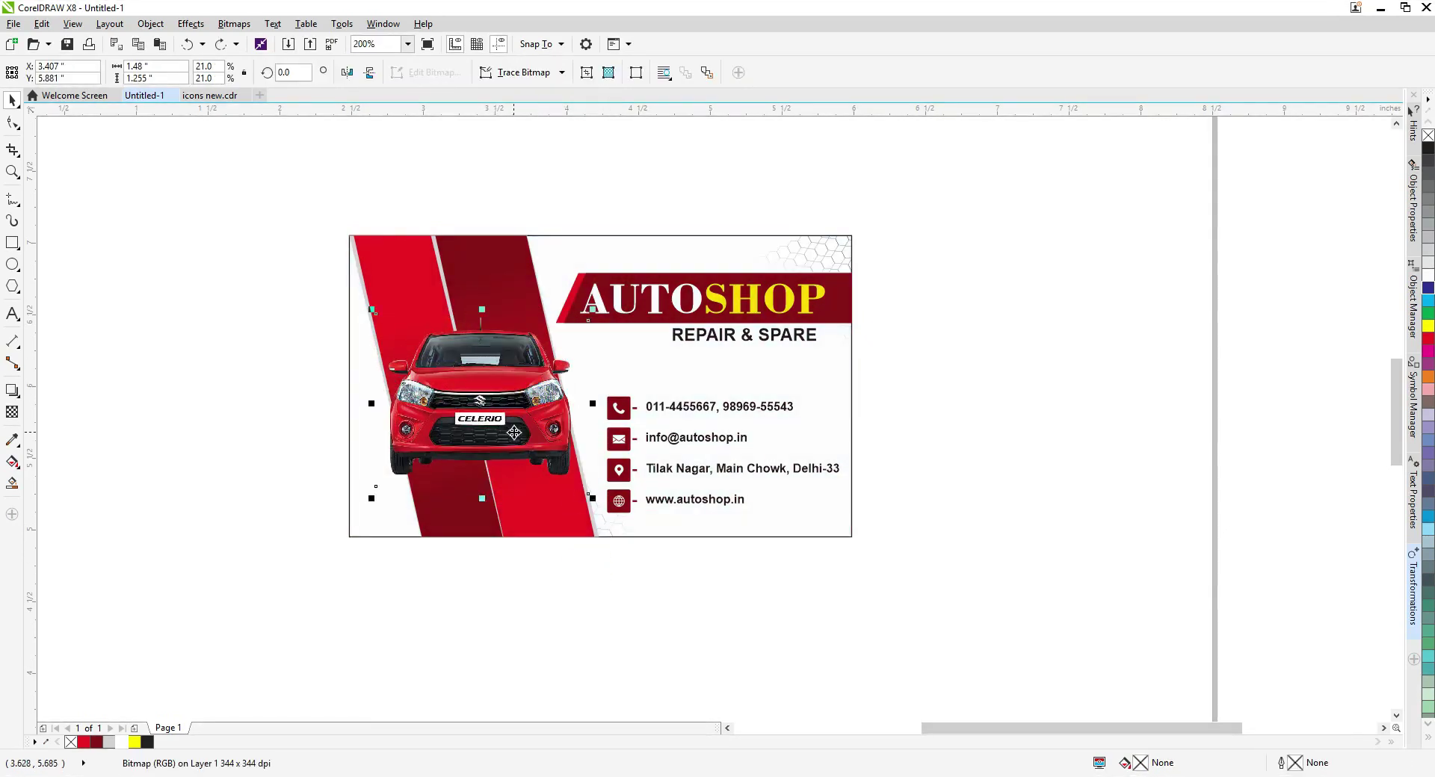
left_click(419, 296)
key("Tab")
left_click(13, 412)
left_click_drag(496, 235, 532, 476)
key("ctrl+z")
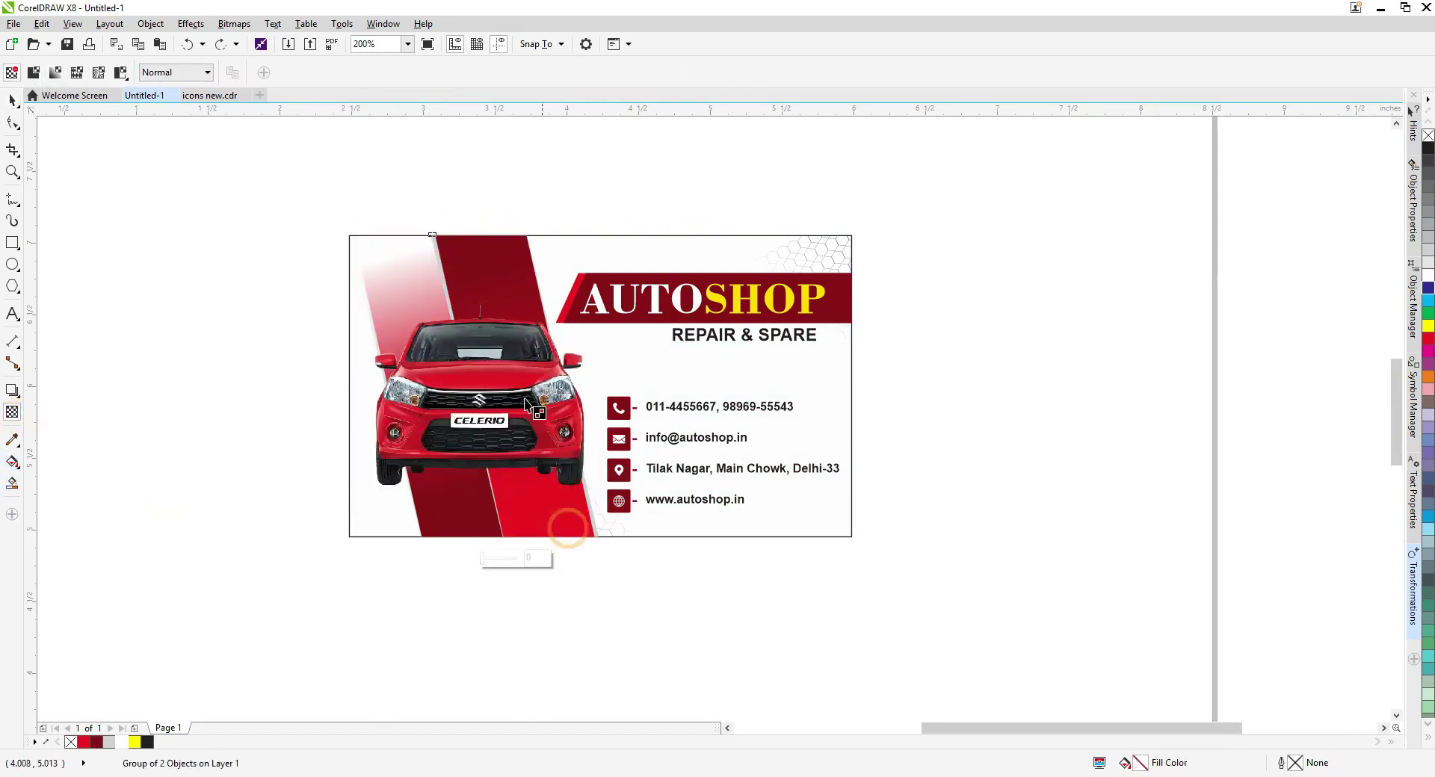
Re-angle the darker right red band's fountain fill by repositioning its gradient handles.
key("space")
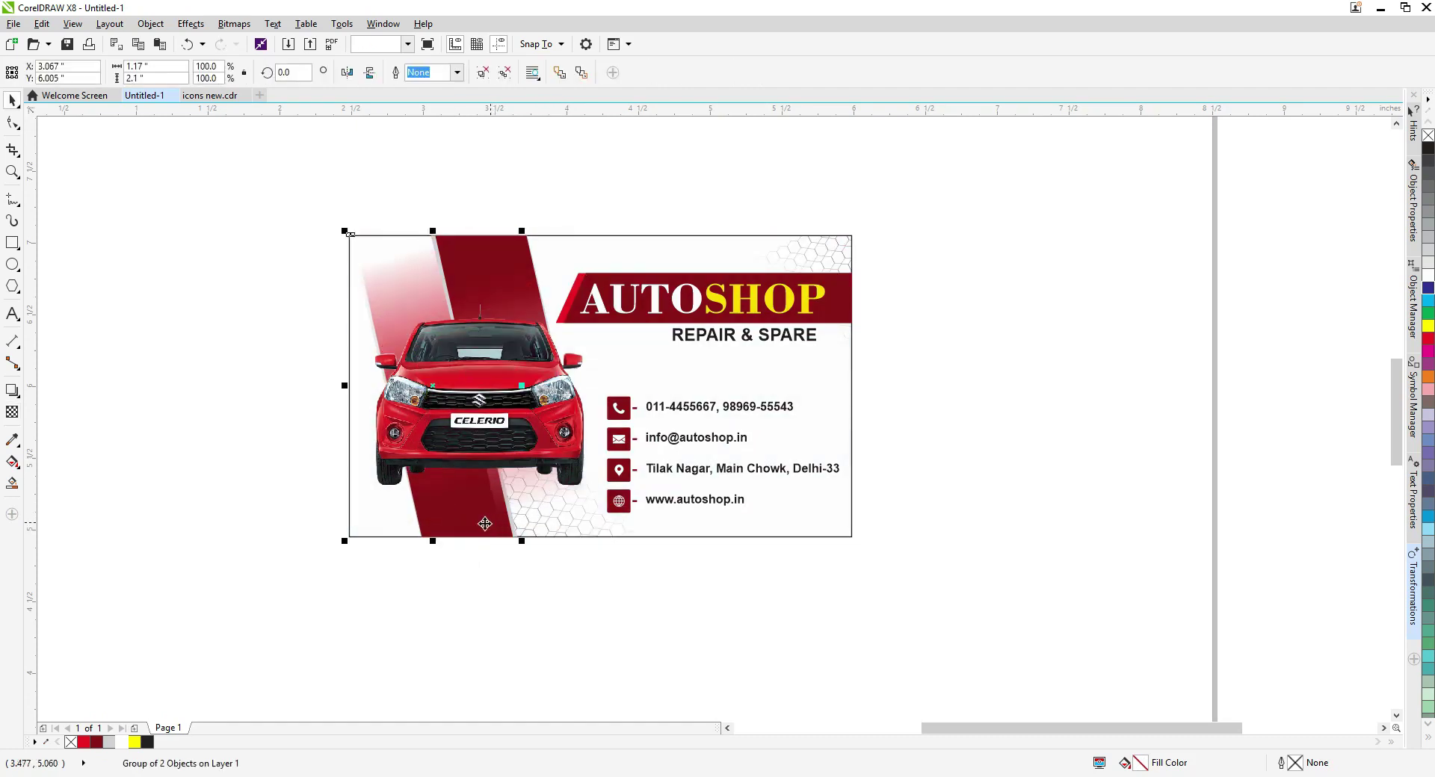
left_click(512, 270)
key("g")
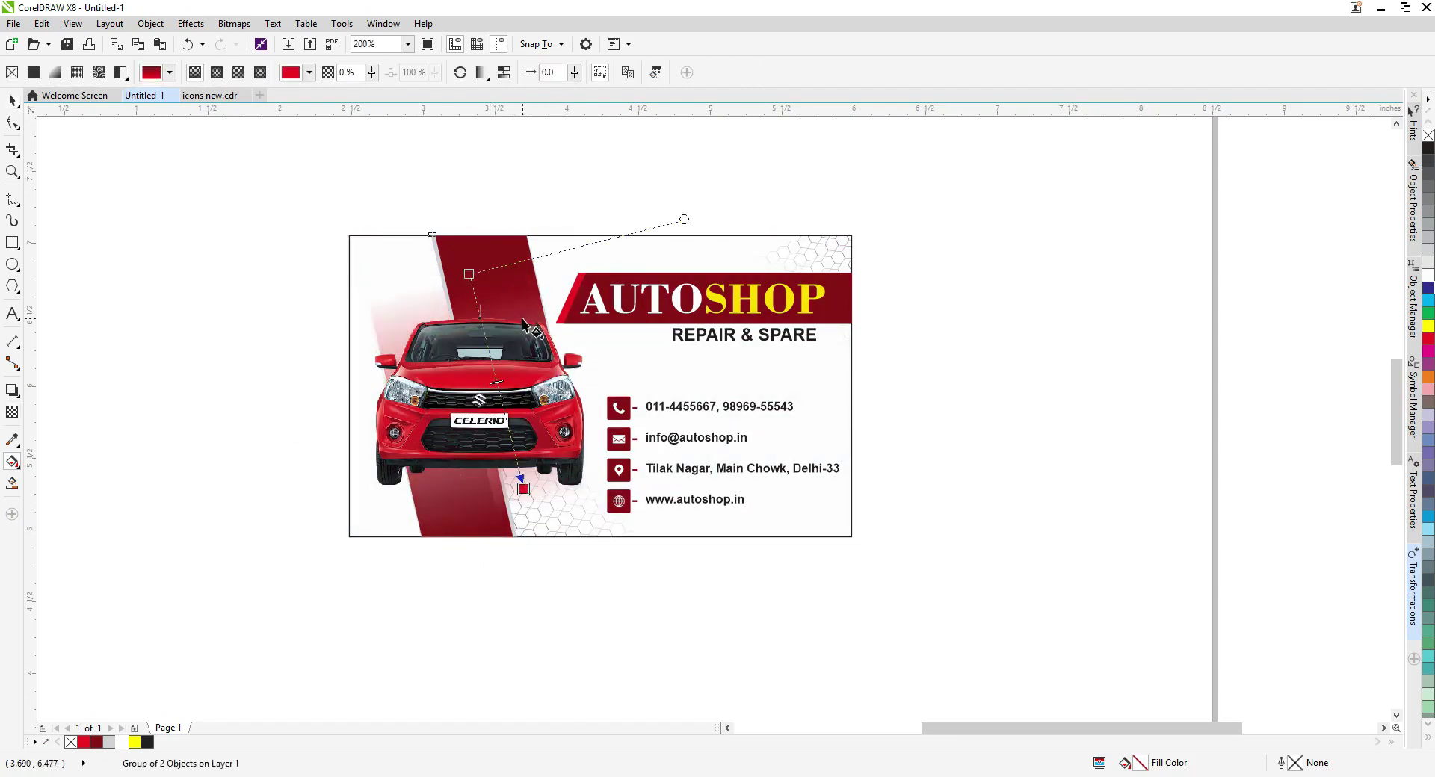
left_click_drag(470, 275, 466, 430)
left_click_drag(524, 489, 490, 559)
key("space")
Check the finished layout, then zoom to fit the whole business card in the window.
left_click(545, 430)
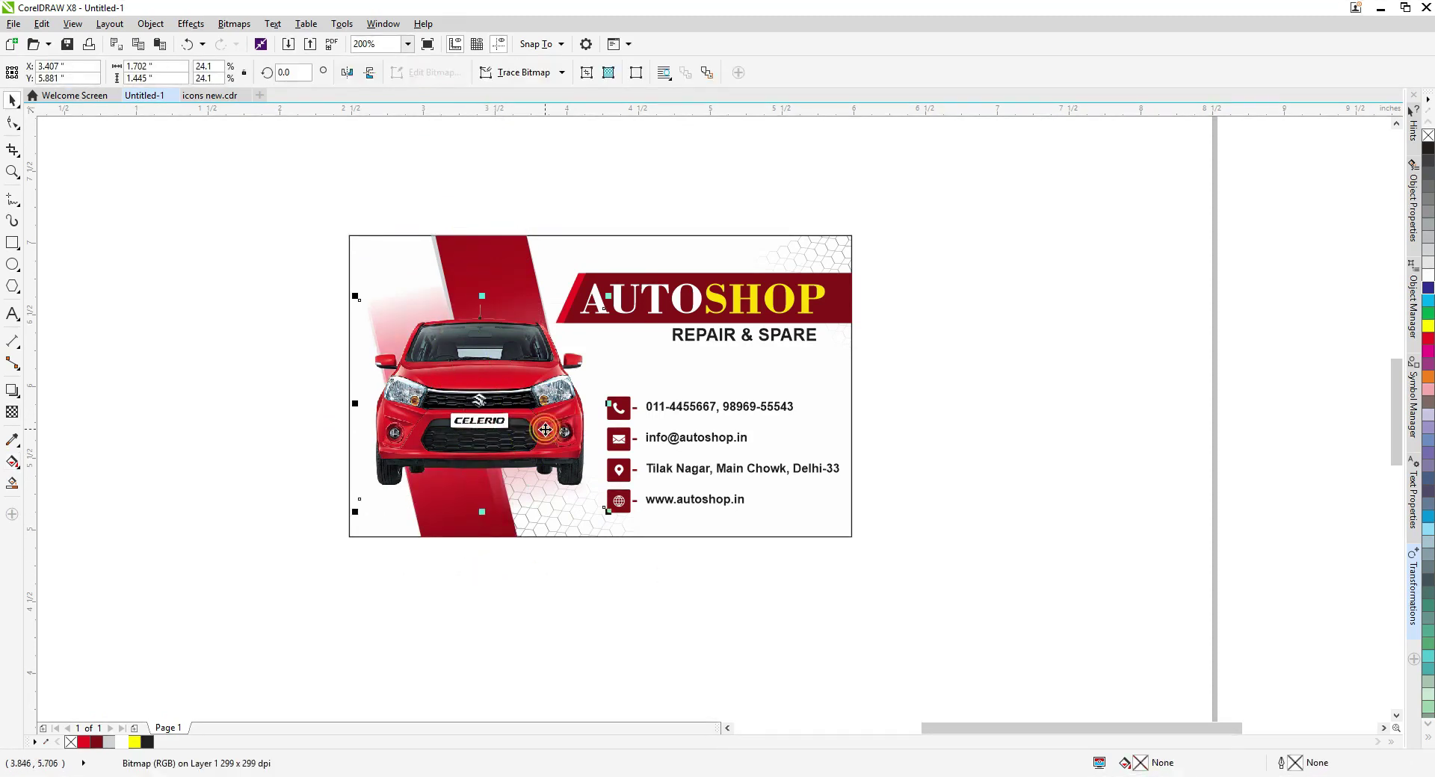
scroll(580, 398, "down", 1)
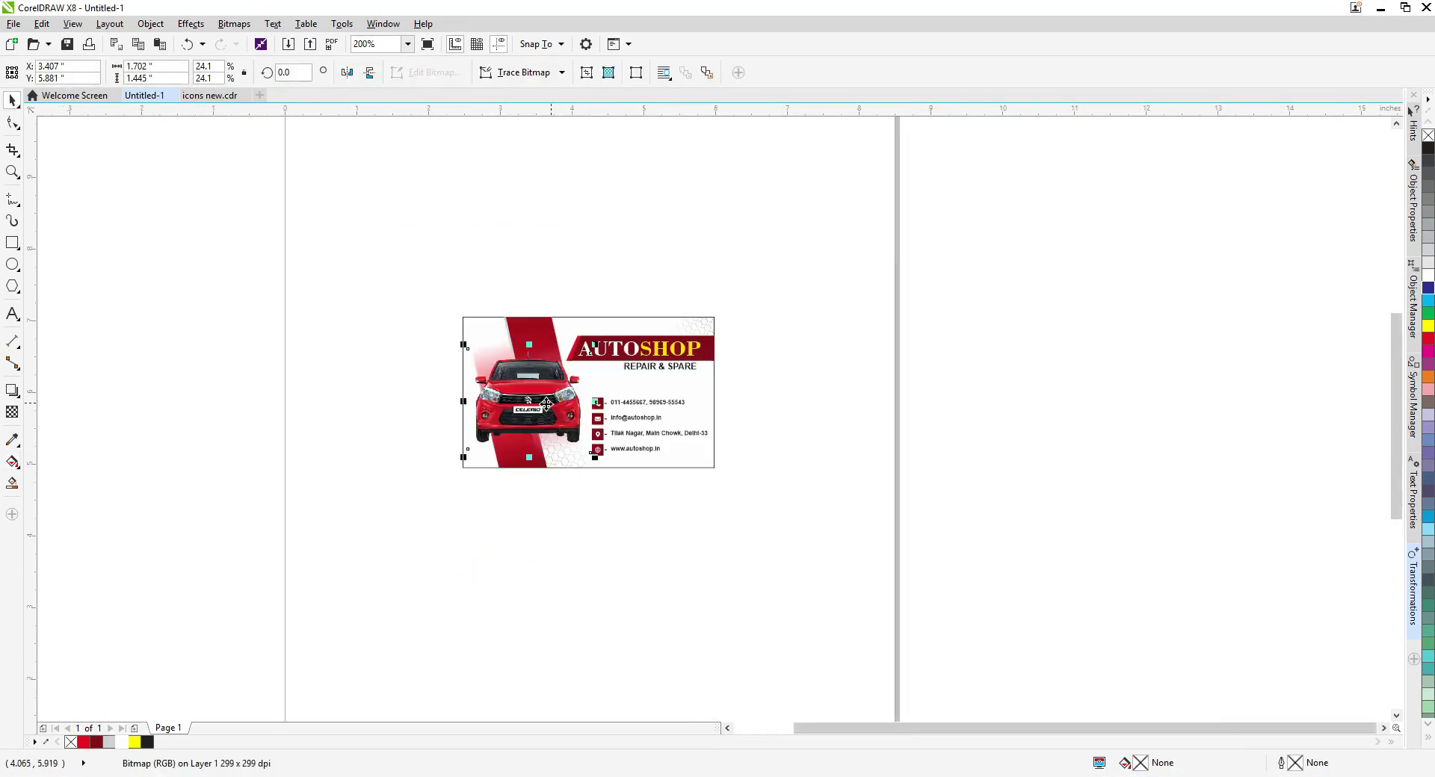
scroll(543, 404, "up", 1)
scroll(544, 409, "down", 1)
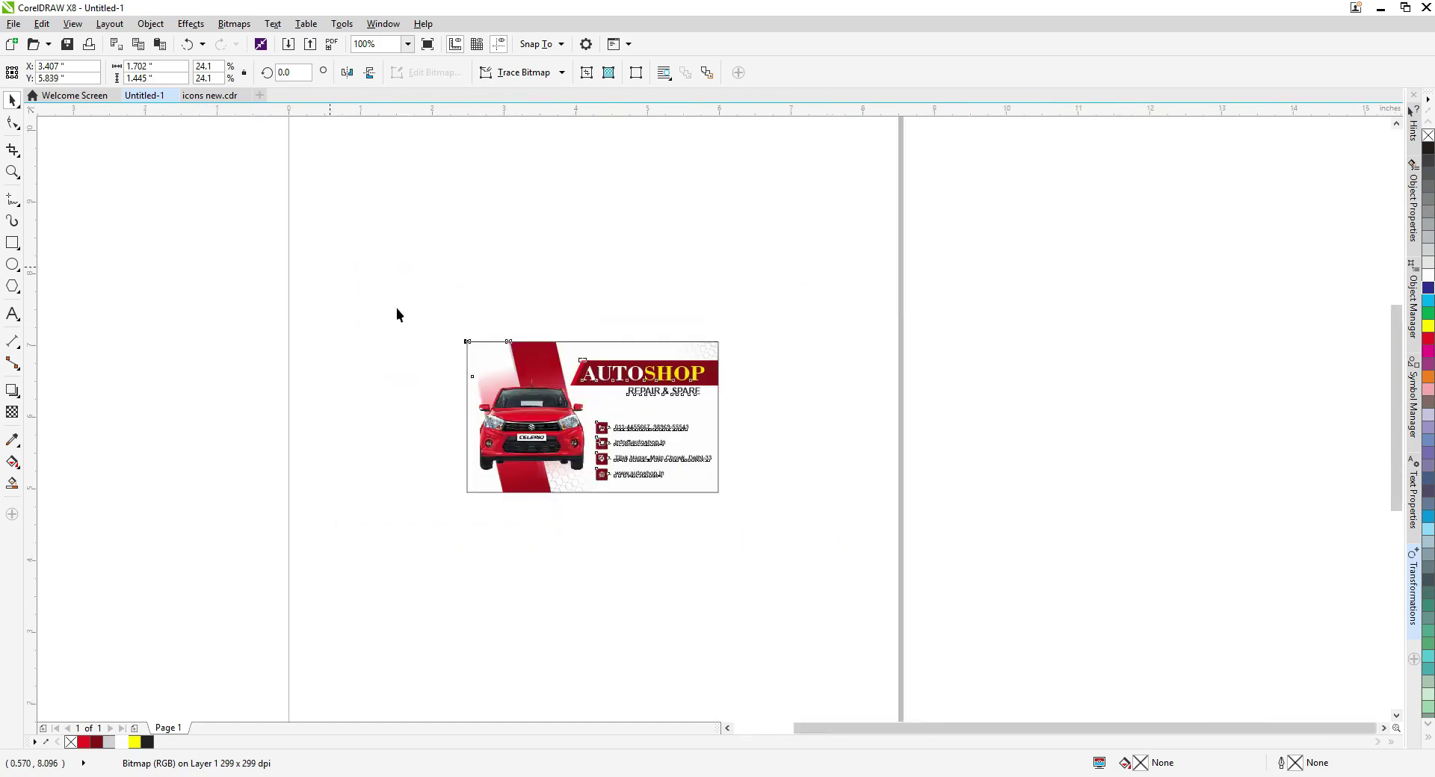
key("ctrl+a")
scroll(494, 402, "down", 2)
key("Escape")
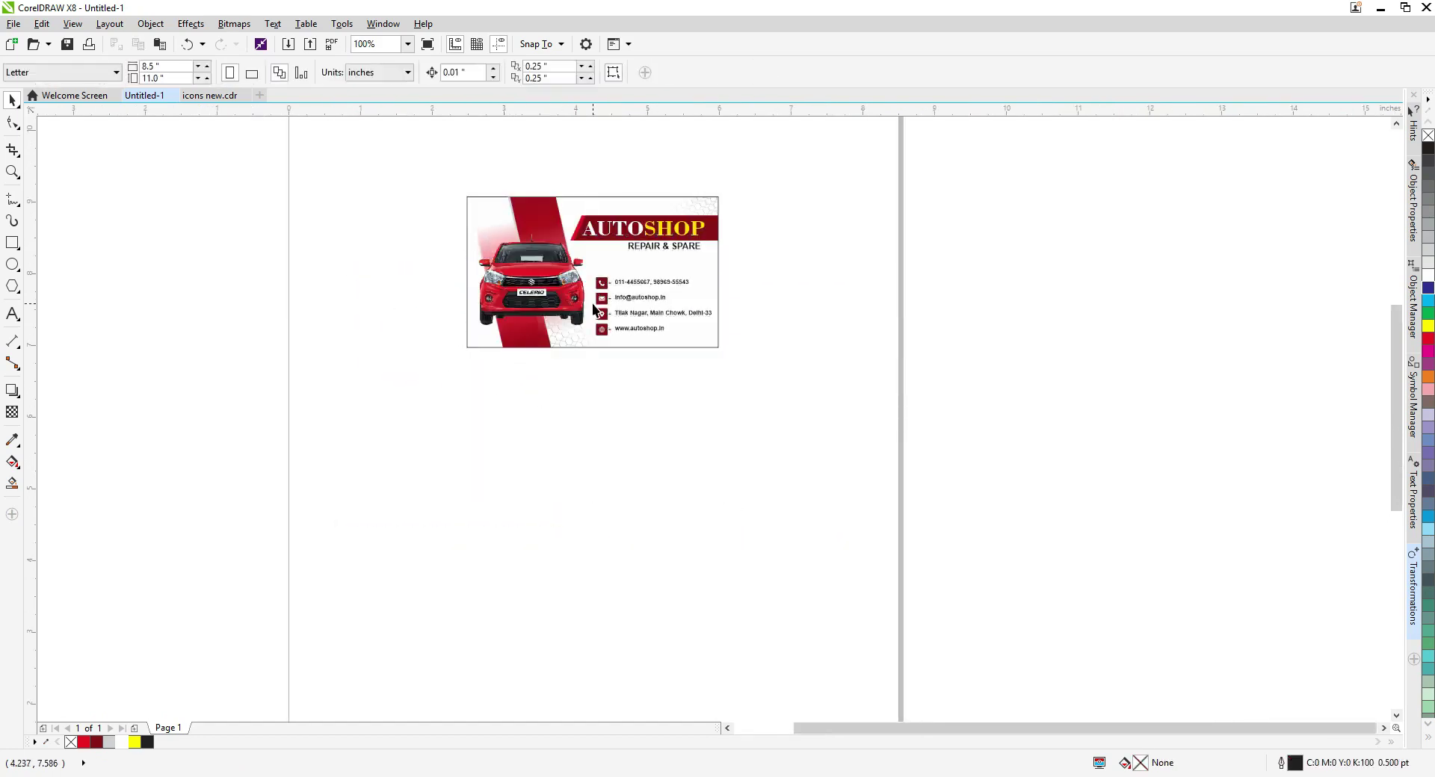
key("F4")
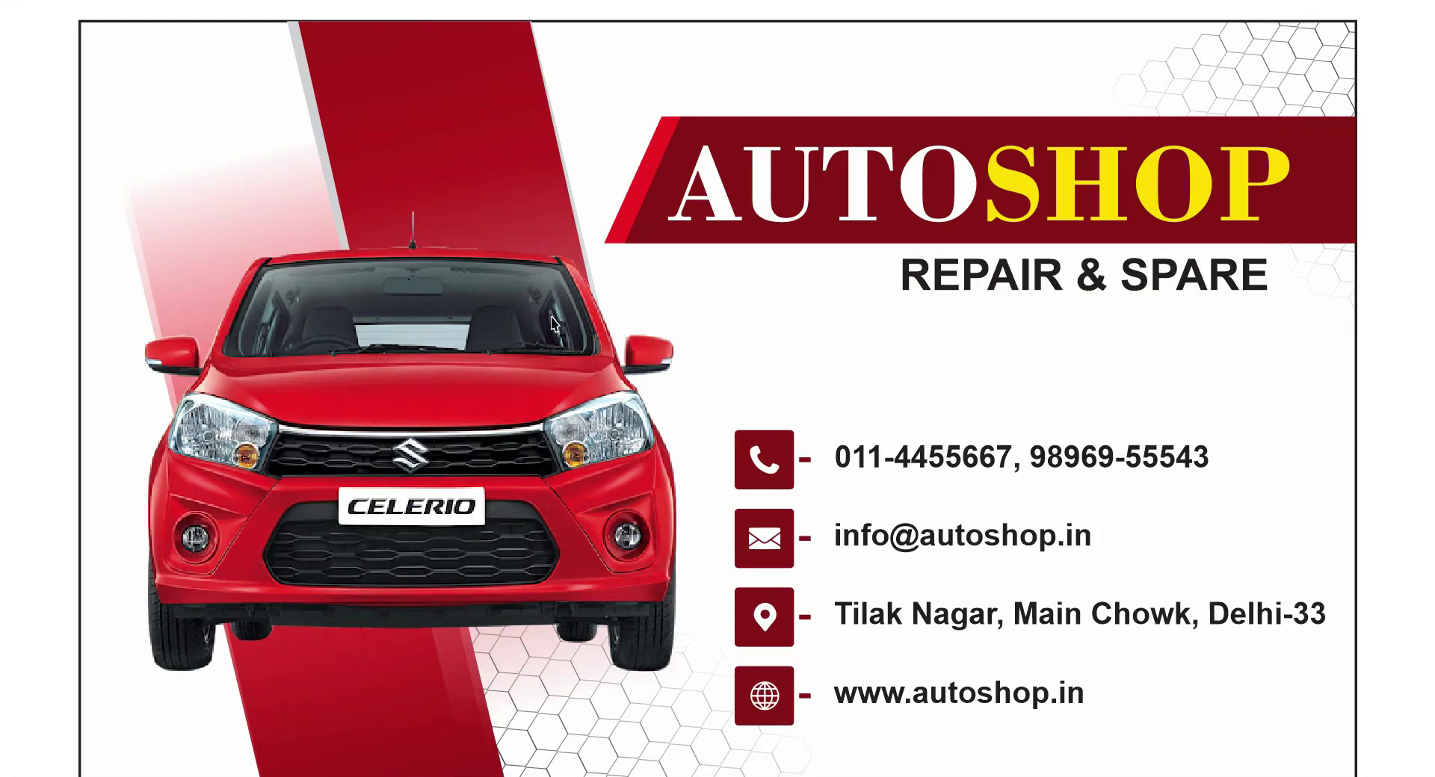